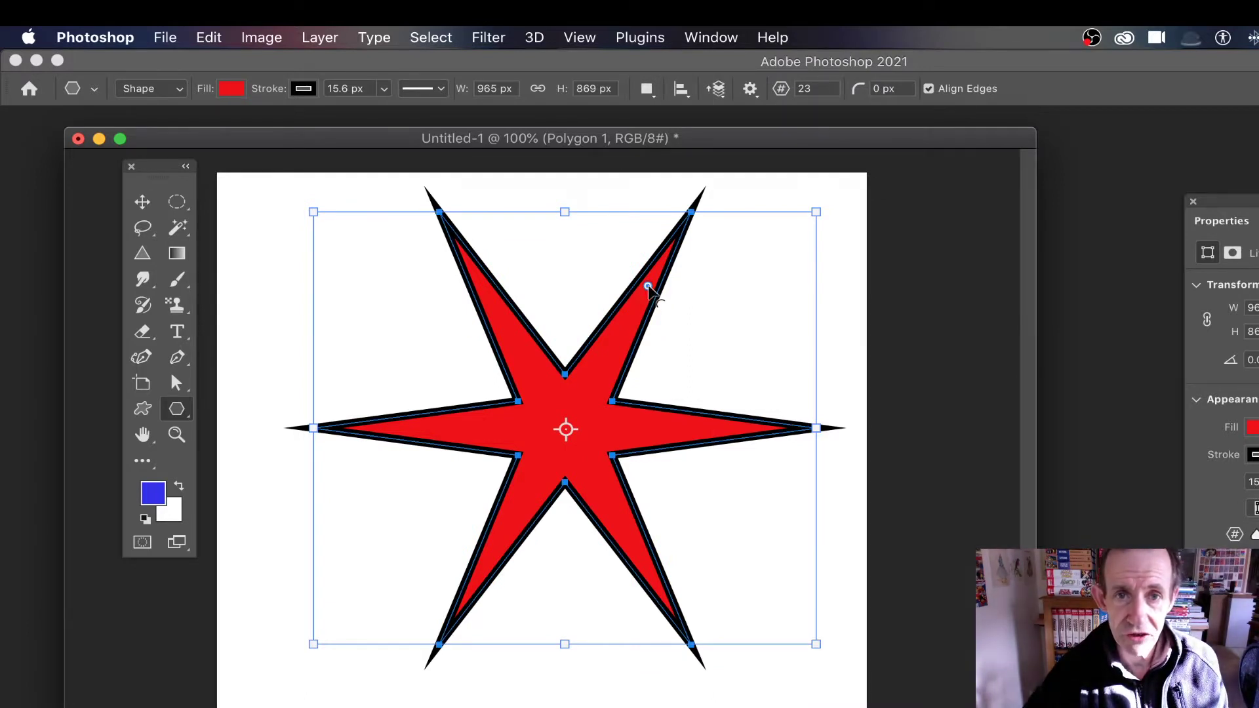
# Step: Undo the six-pointed star and draw a 23-pointed star about 895 by 908 px in its place
pyautogui.press('super+z')
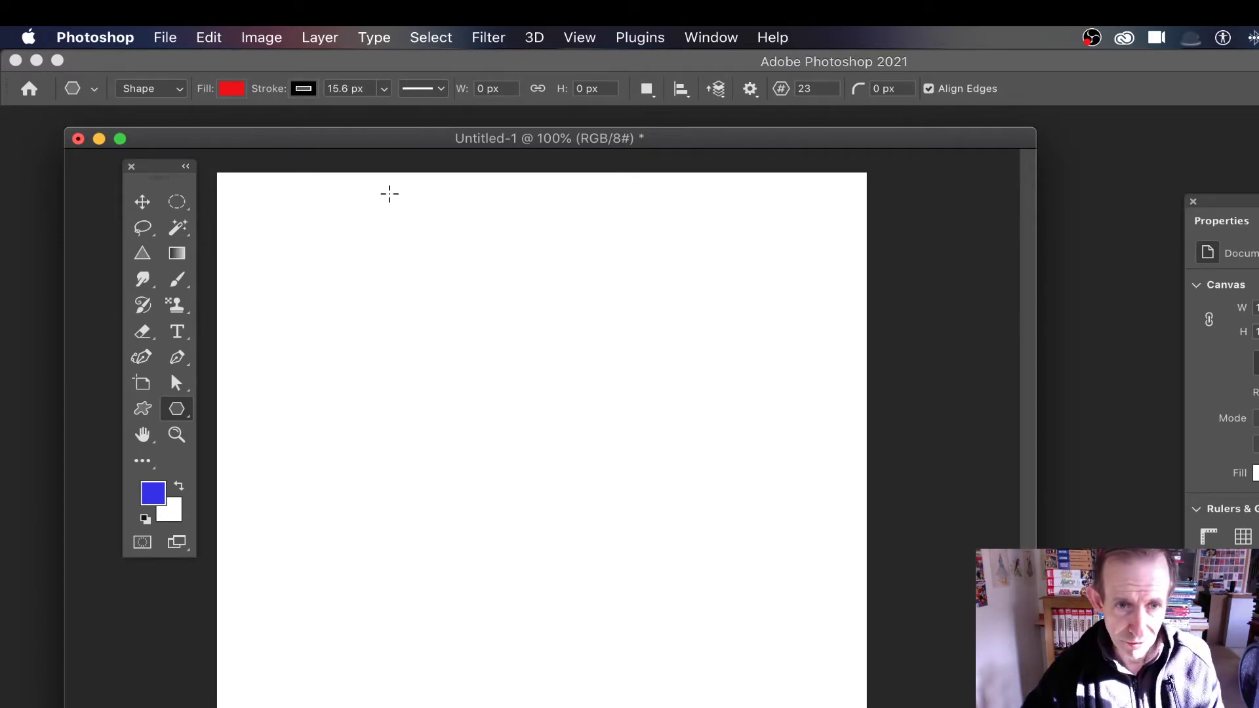
pyautogui.moveTo(320, 203); pyautogui.dragTo(787, 654)
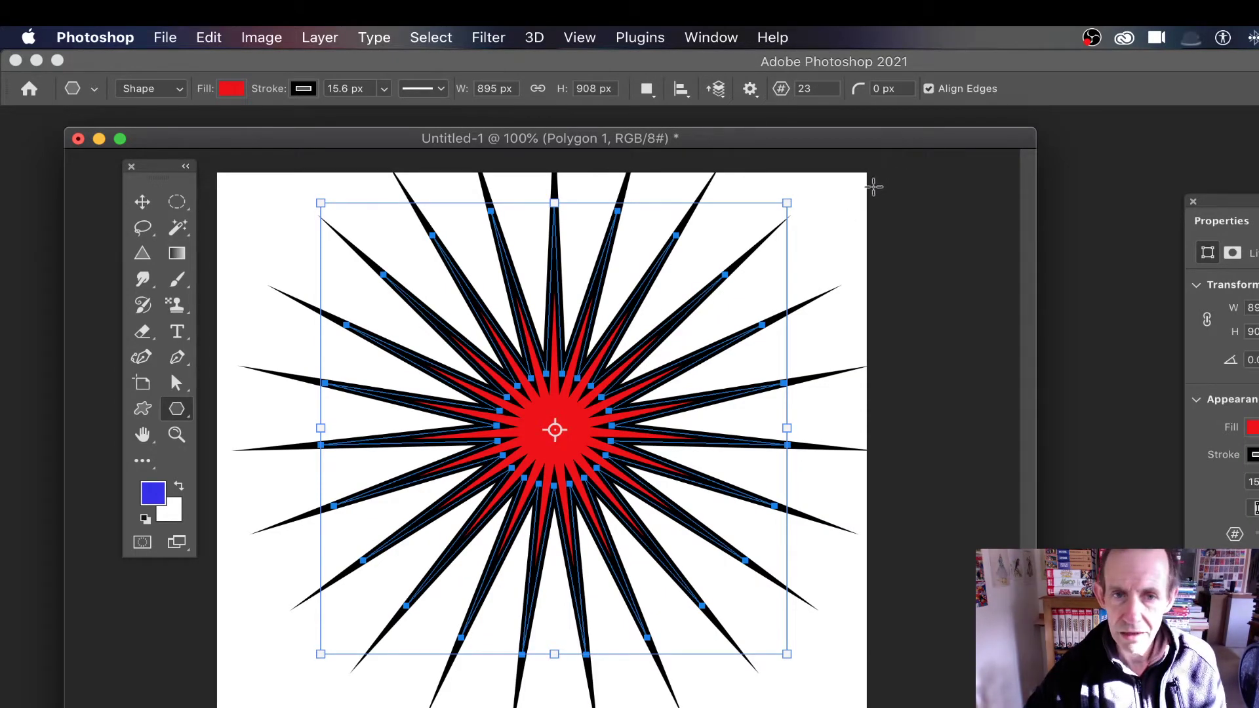
# Step: Set the number of sides for new polygon shapes to 4, keeping the corner radius at 0 px
pyautogui.click(816, 90)
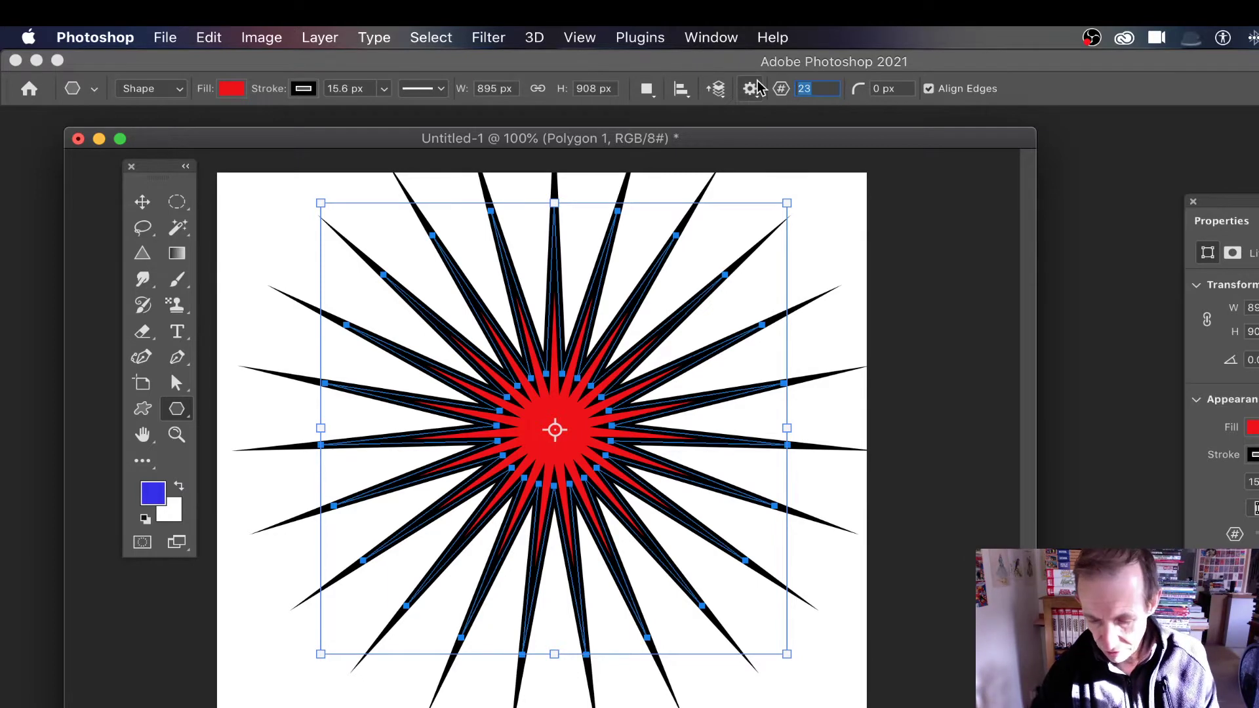
pyautogui.write('4')
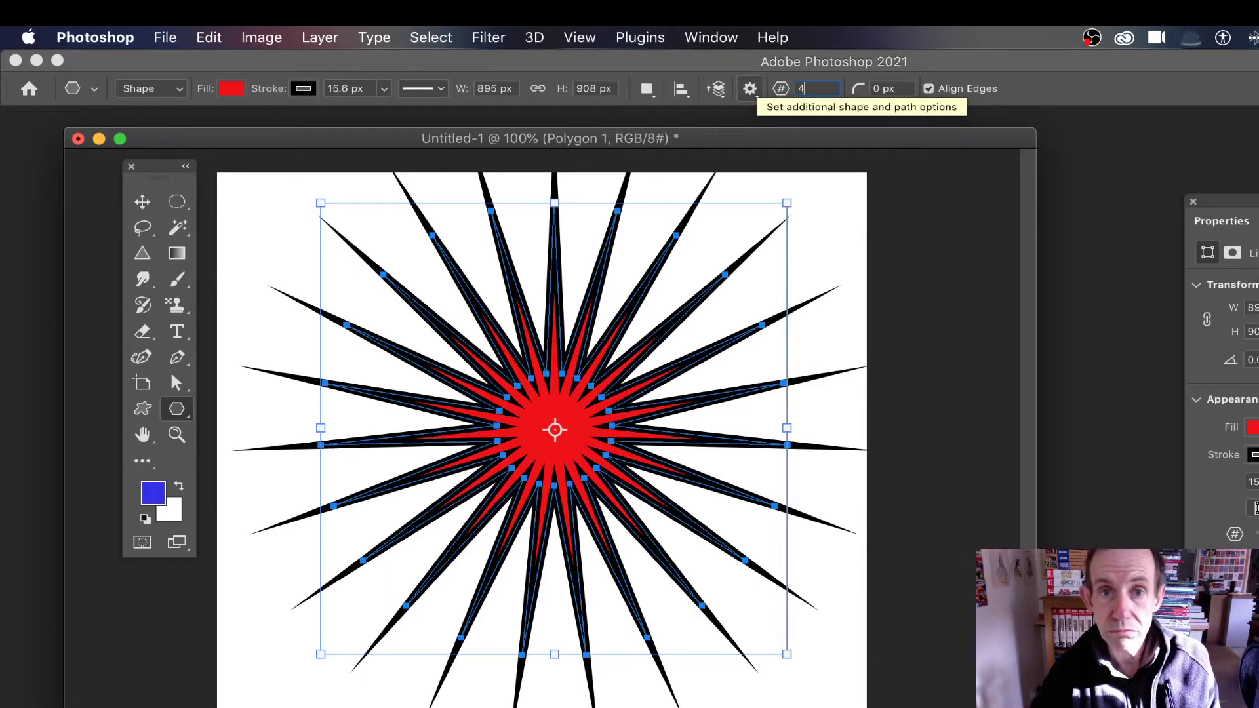
pyautogui.press('Tab')
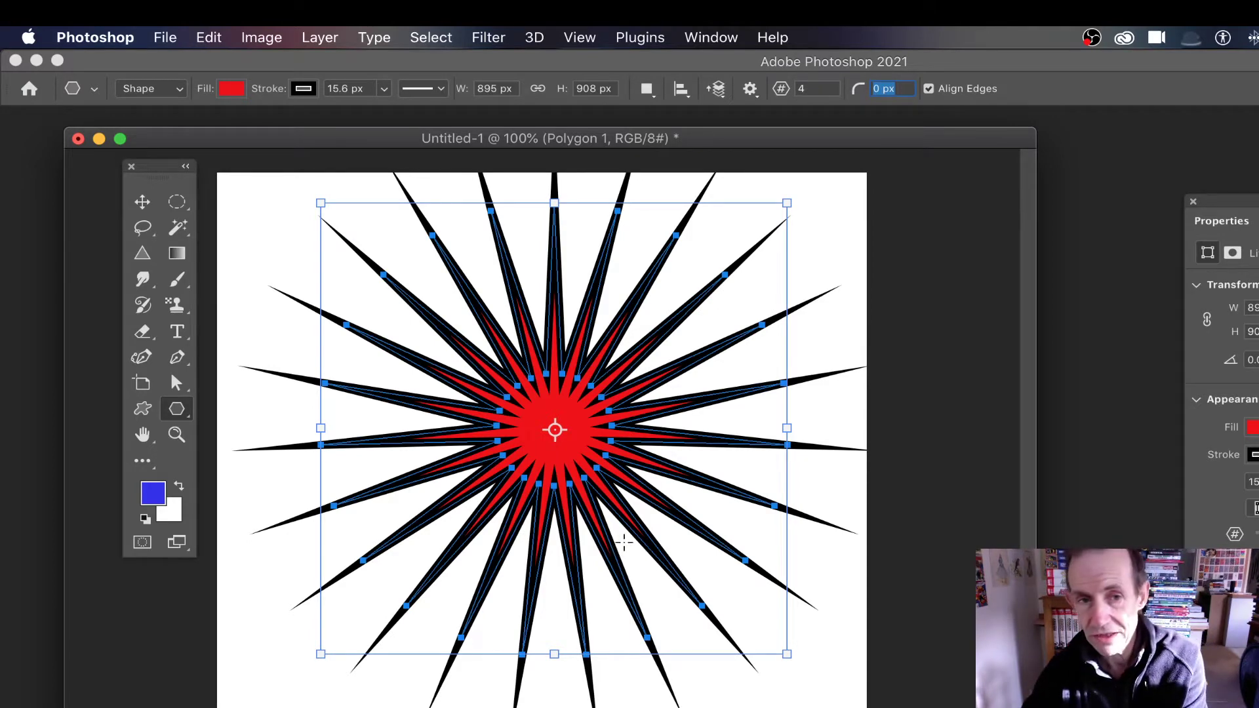
pyautogui.press('BackSpace')
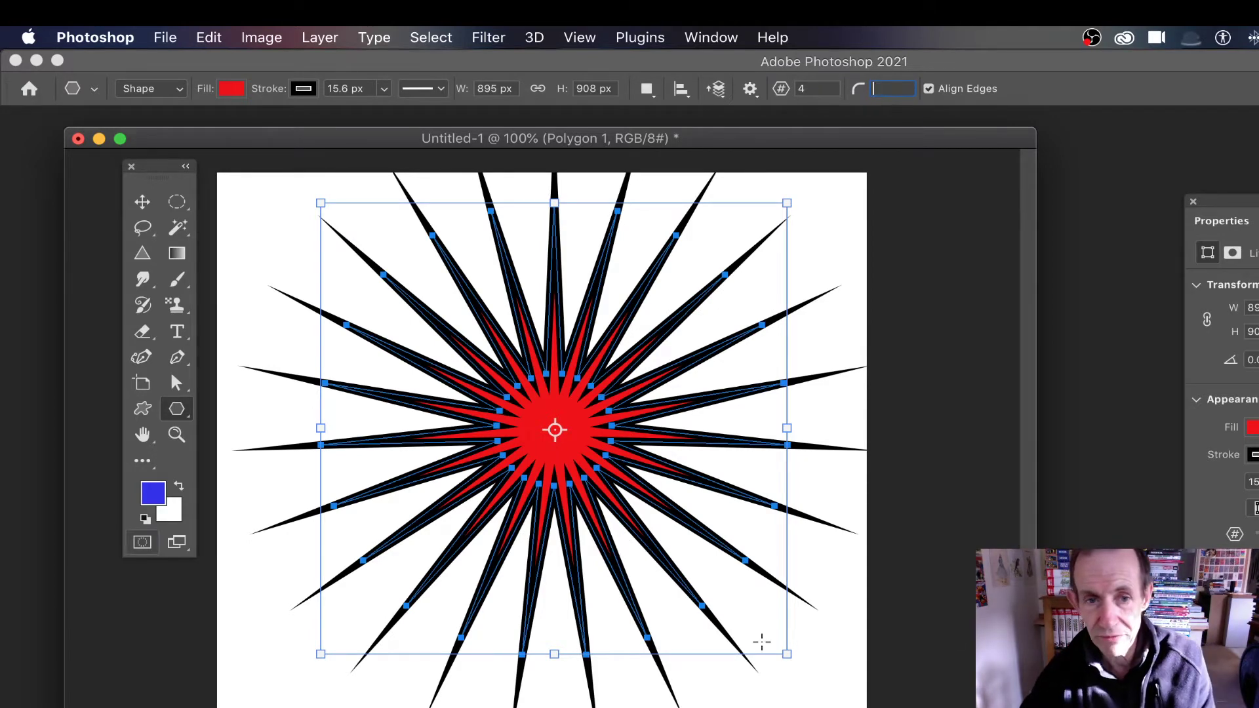
pyautogui.press('Return')
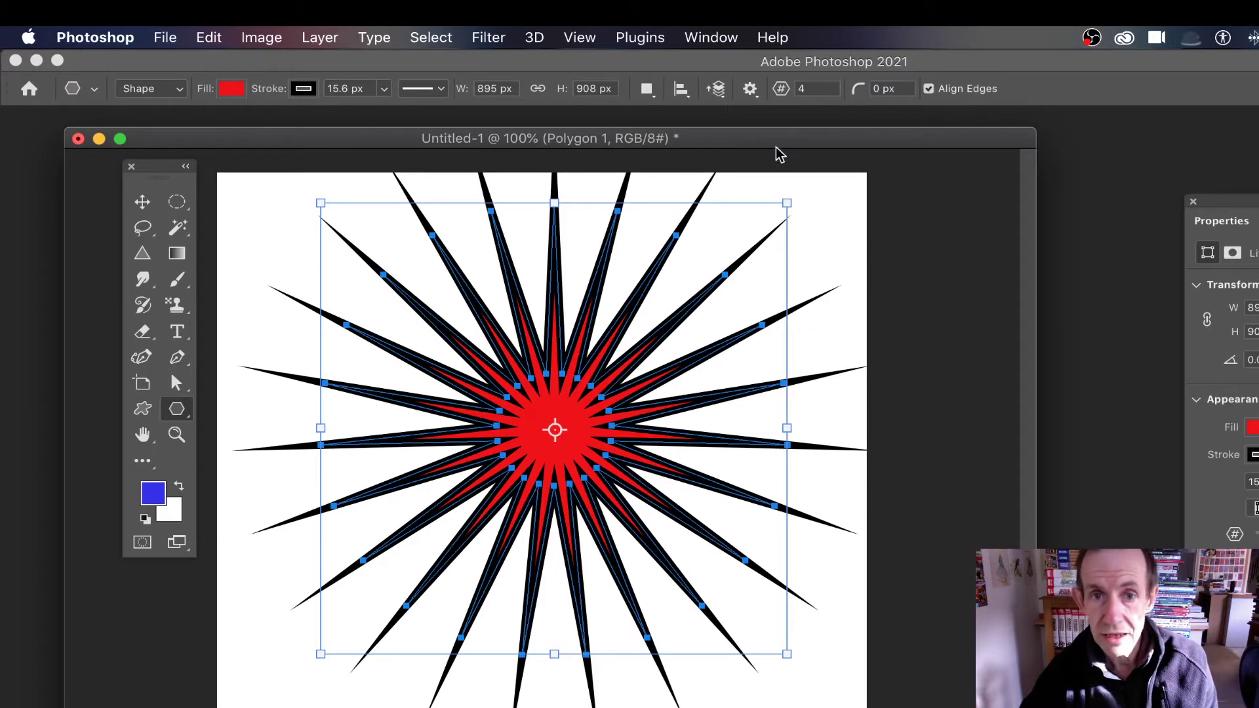
# Step: Delete the 23-pointed star from the canvas and return to the Polygon tool
pyautogui.click(144, 202)
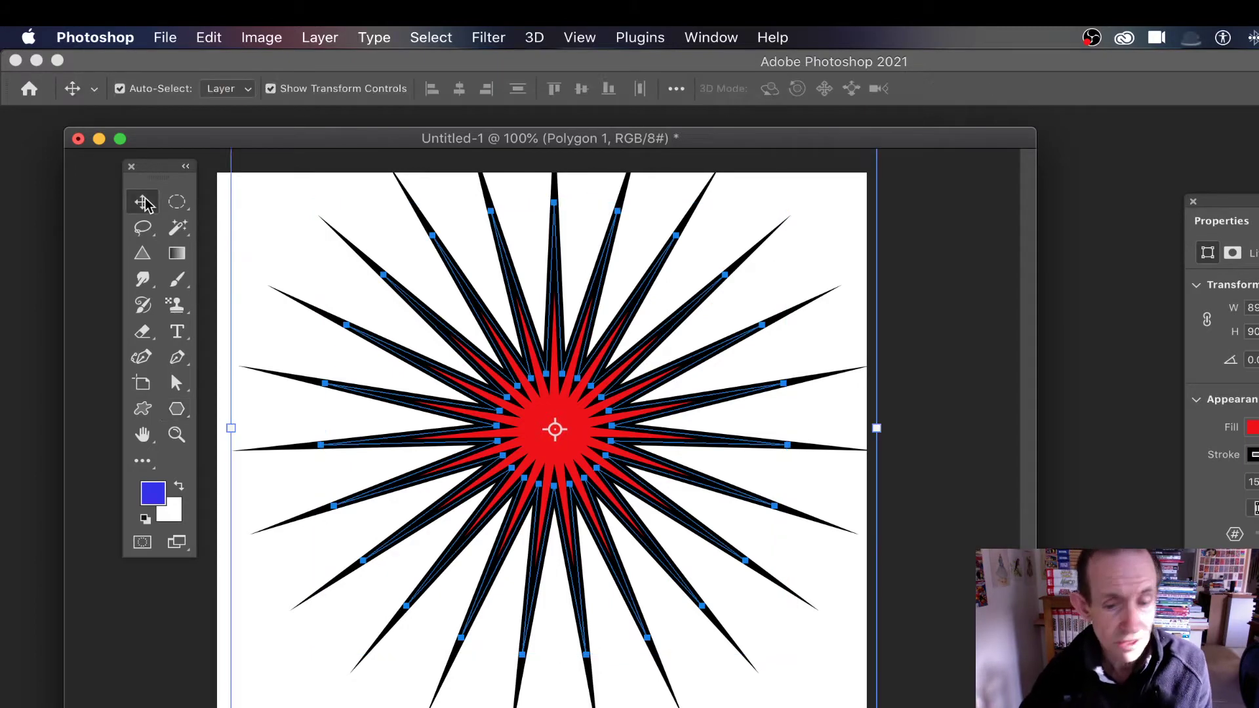
pyautogui.press('BackSpace')
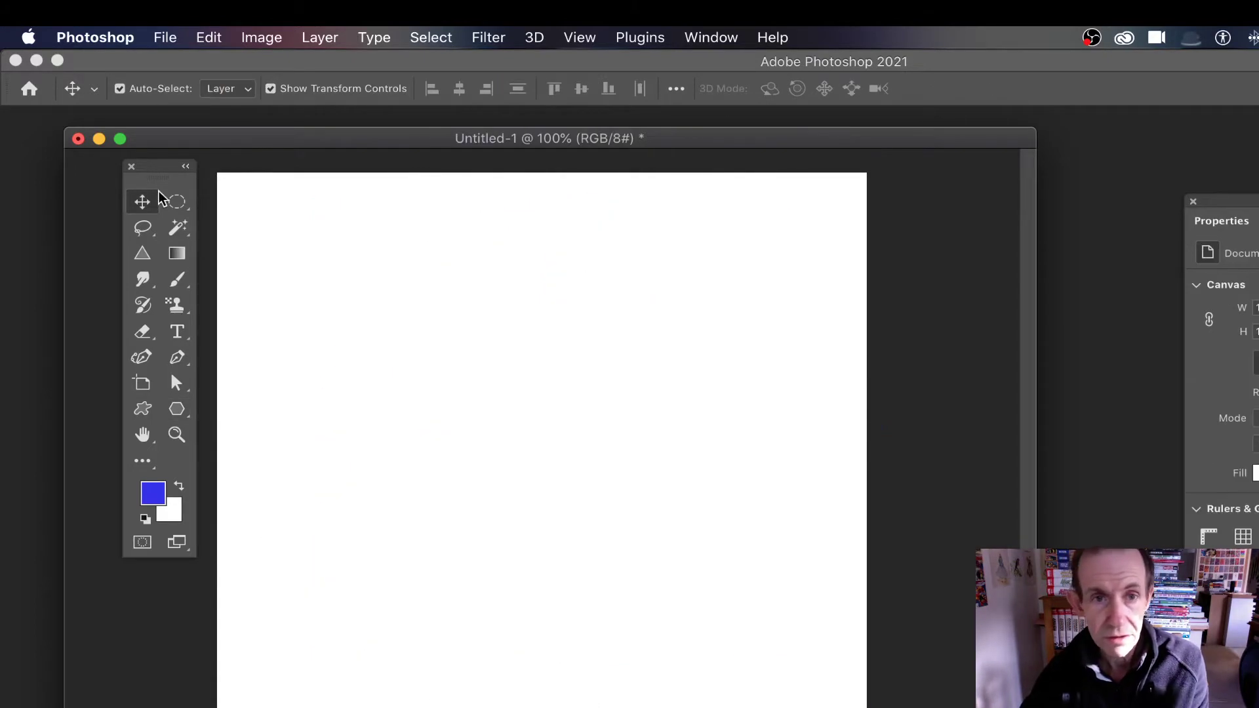
pyautogui.click(145, 410)
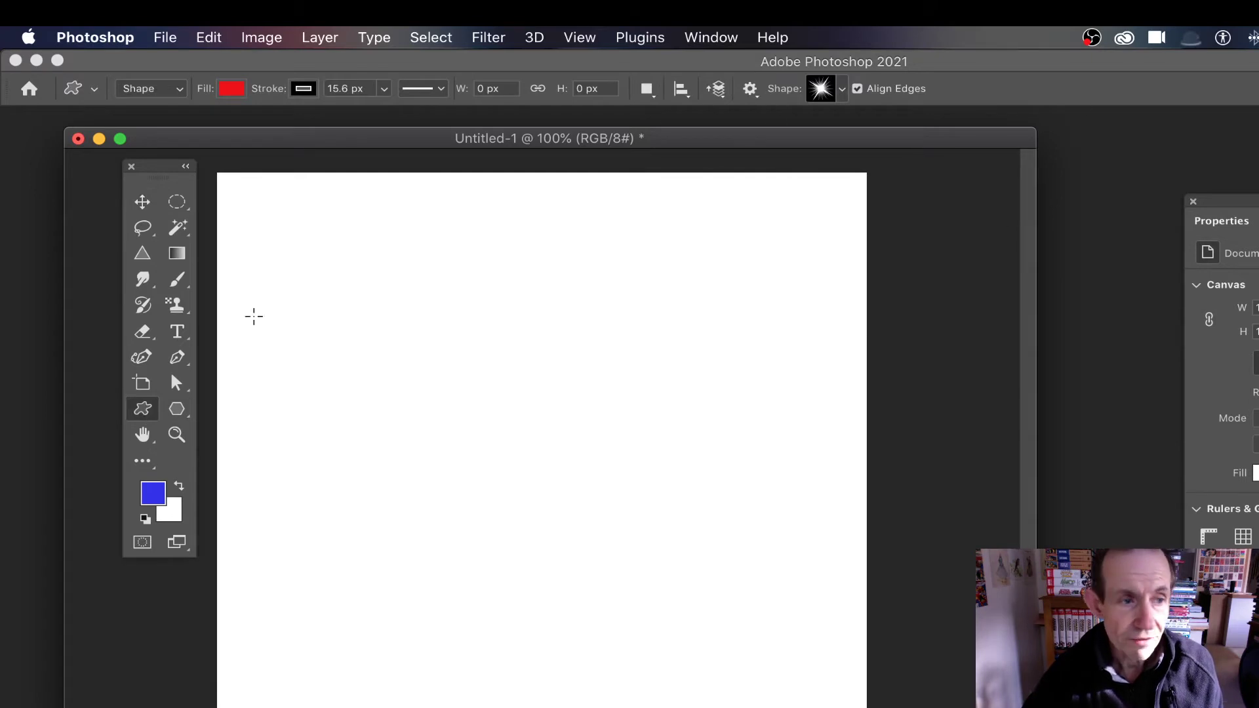
pyautogui.click(177, 409)
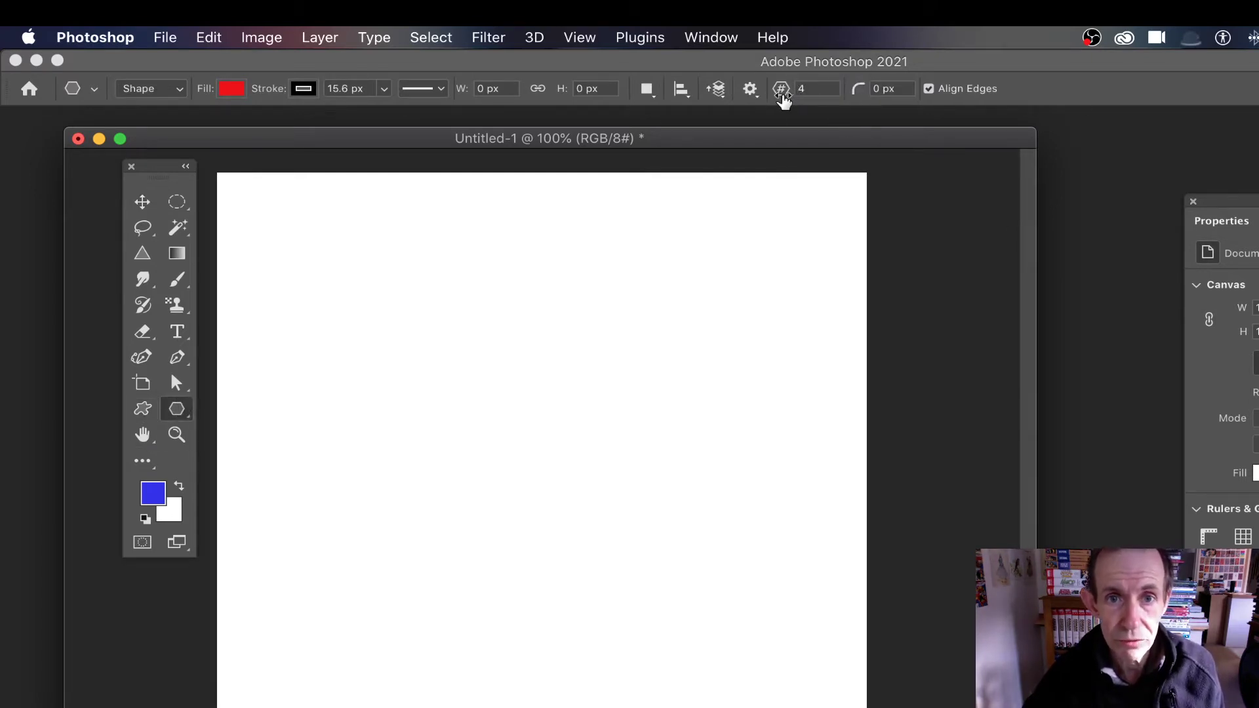
# Step: Draw a four-pointed star about 735 by 742 px on the empty canvas and undo it
pyautogui.moveTo(335, 231); pyautogui.dragTo(718, 600)
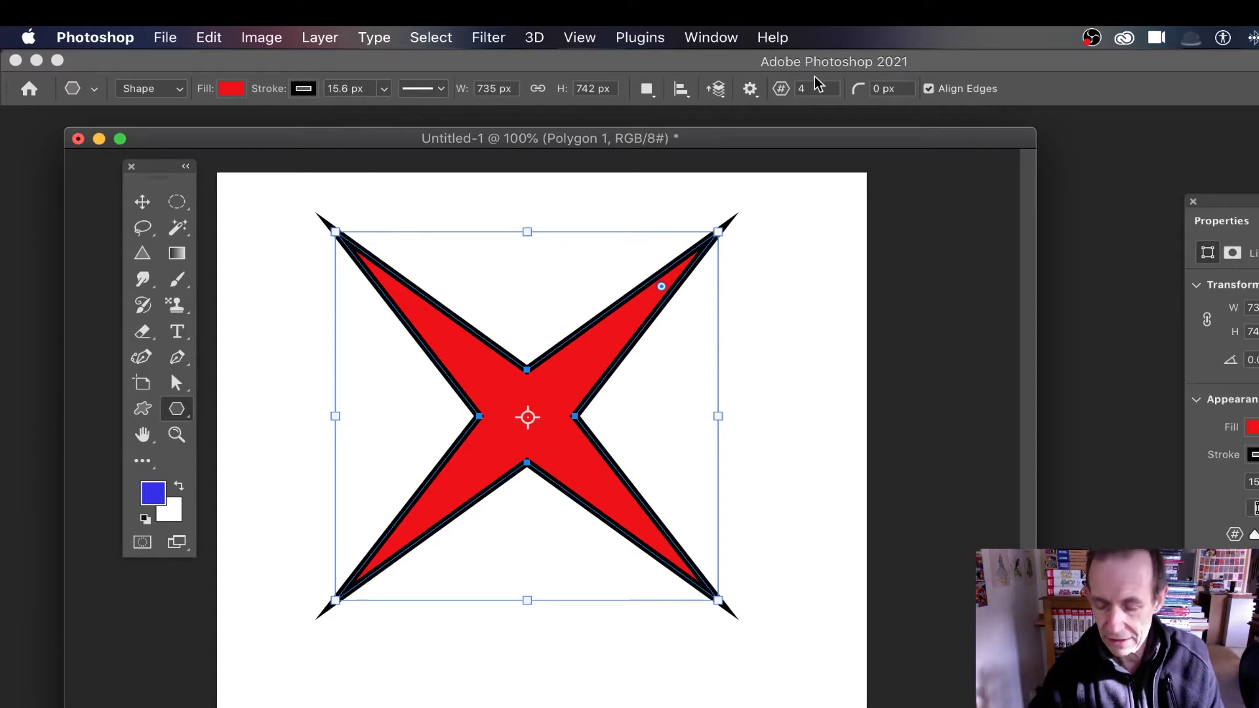
pyautogui.press('super+z')
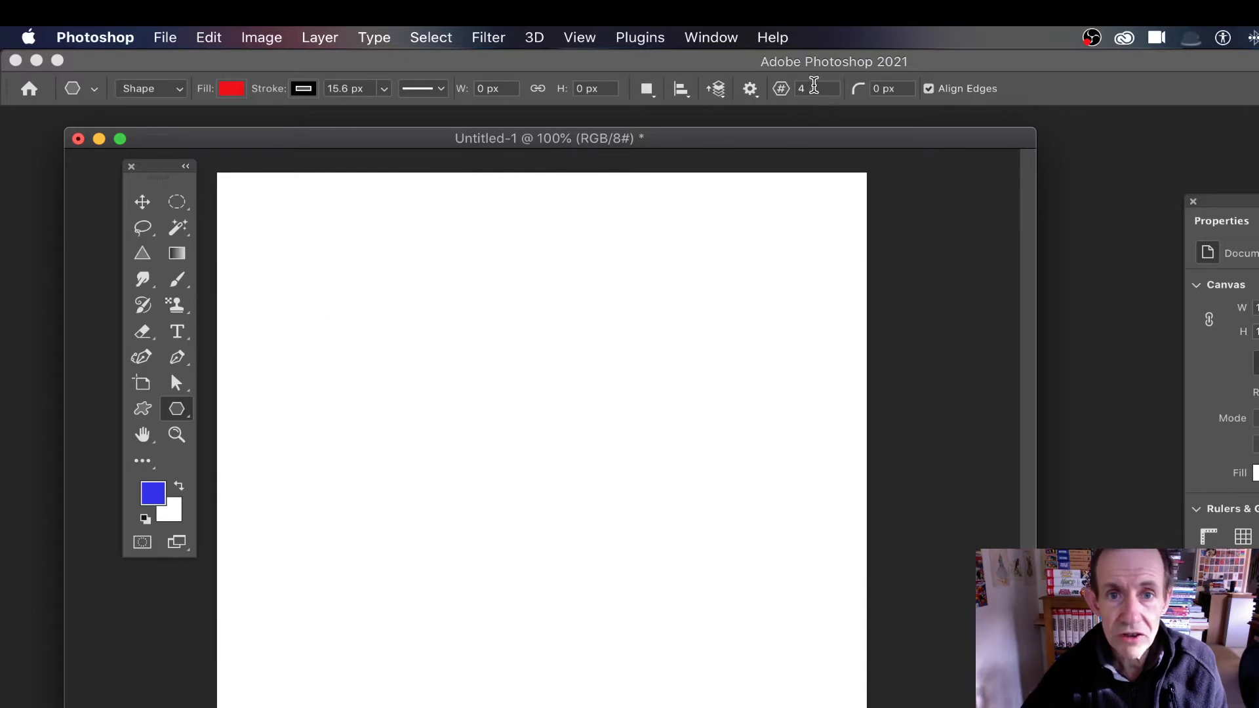
# Step: Try a star ratio of 100% by drawing a four-sided polygon about 791 by 793 px, and undo the shape
pyautogui.click(750, 91)
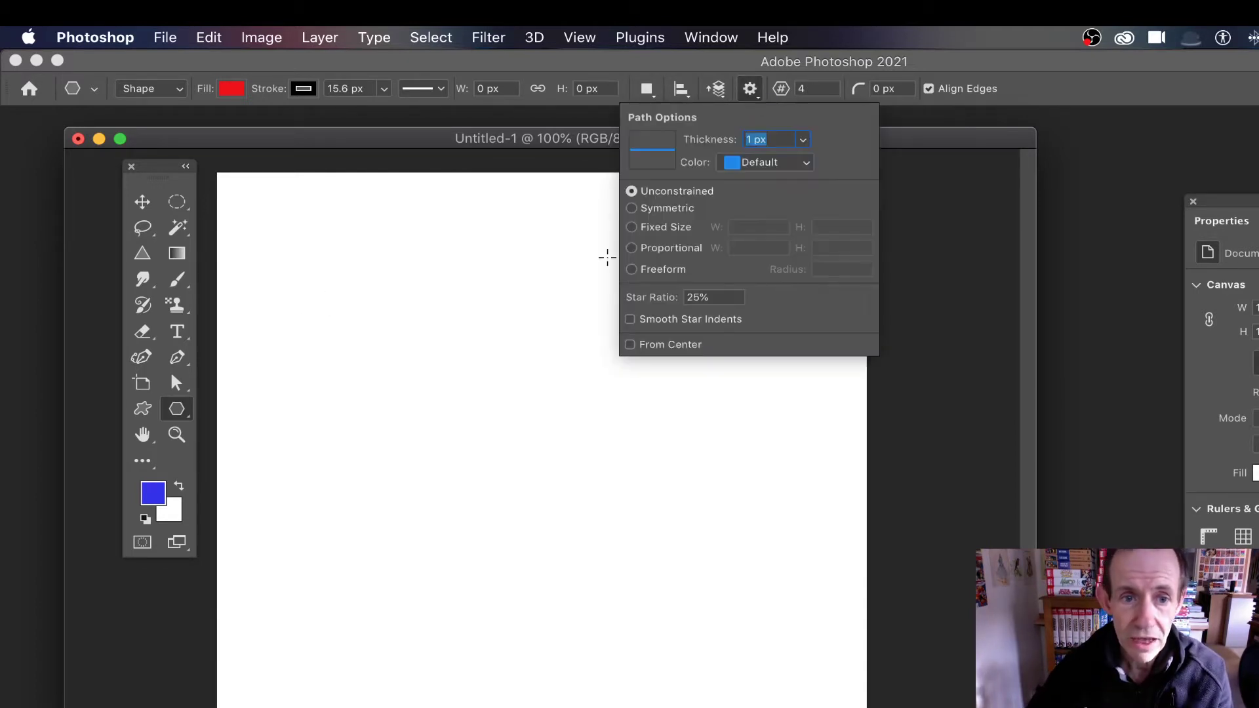
pyautogui.click(731, 300)
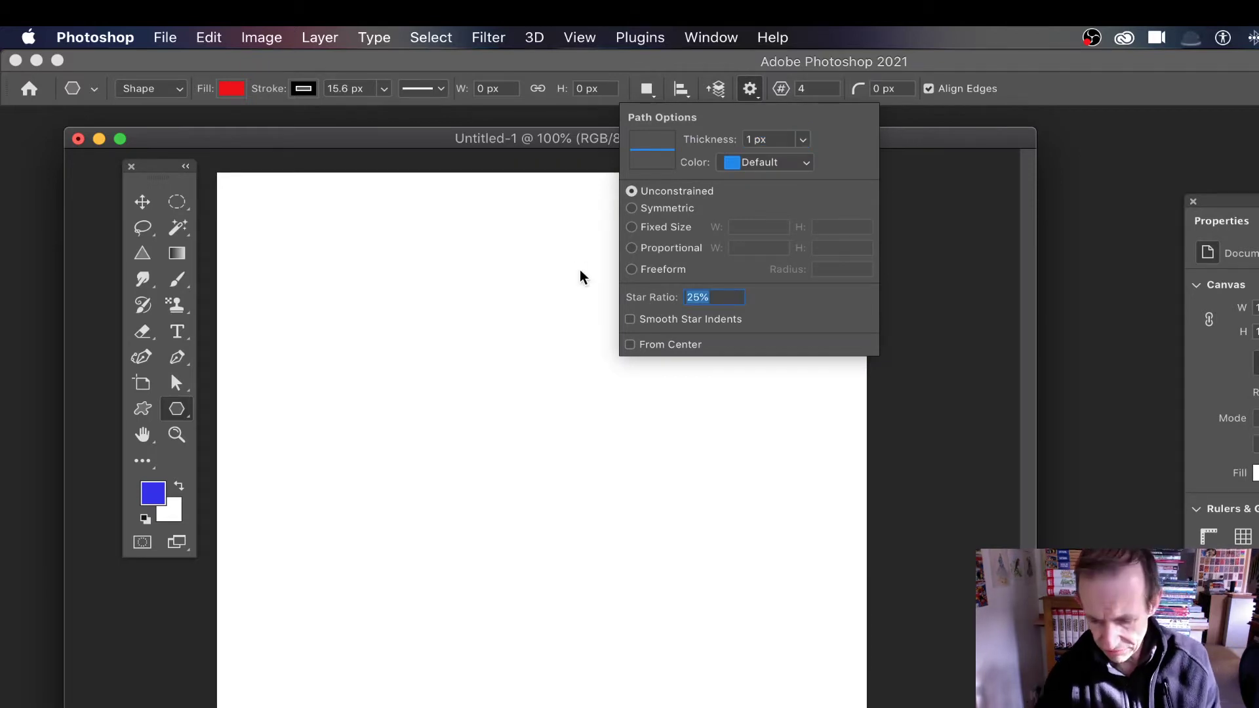
pyautogui.write('100')
pyautogui.press('Tab')
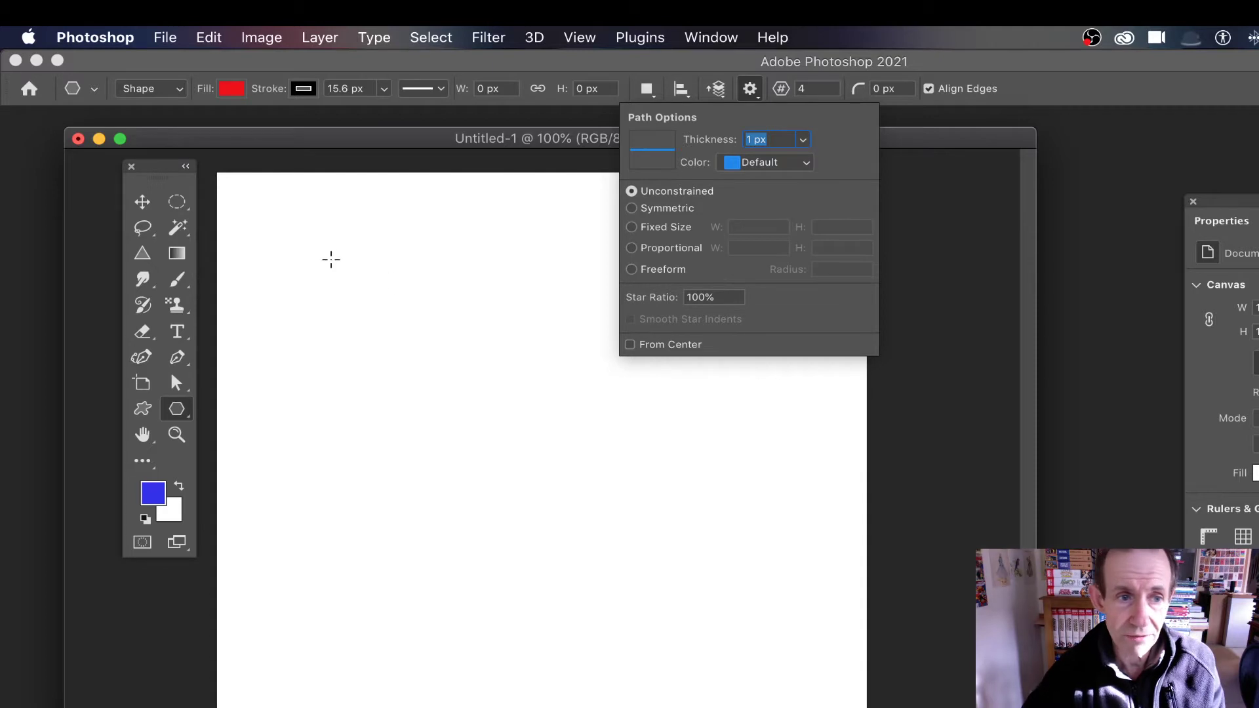
pyautogui.moveTo(306, 225); pyautogui.dragTo(719, 621)
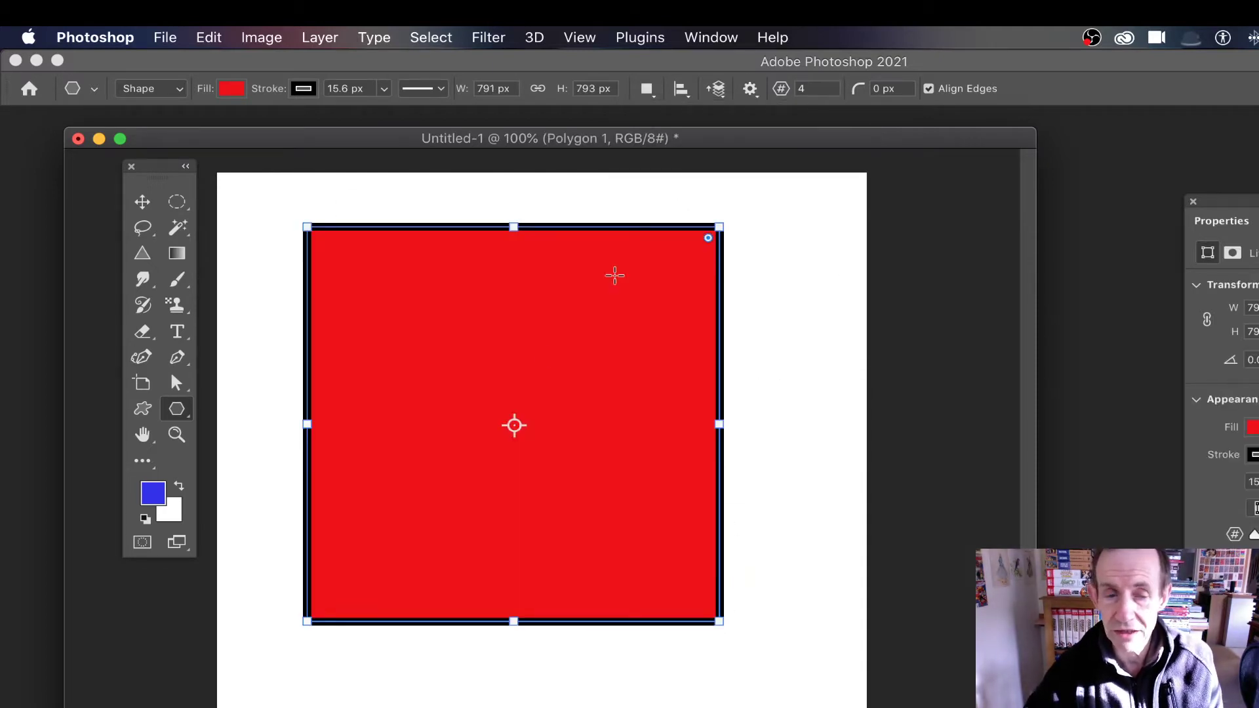
pyautogui.press('super+z')
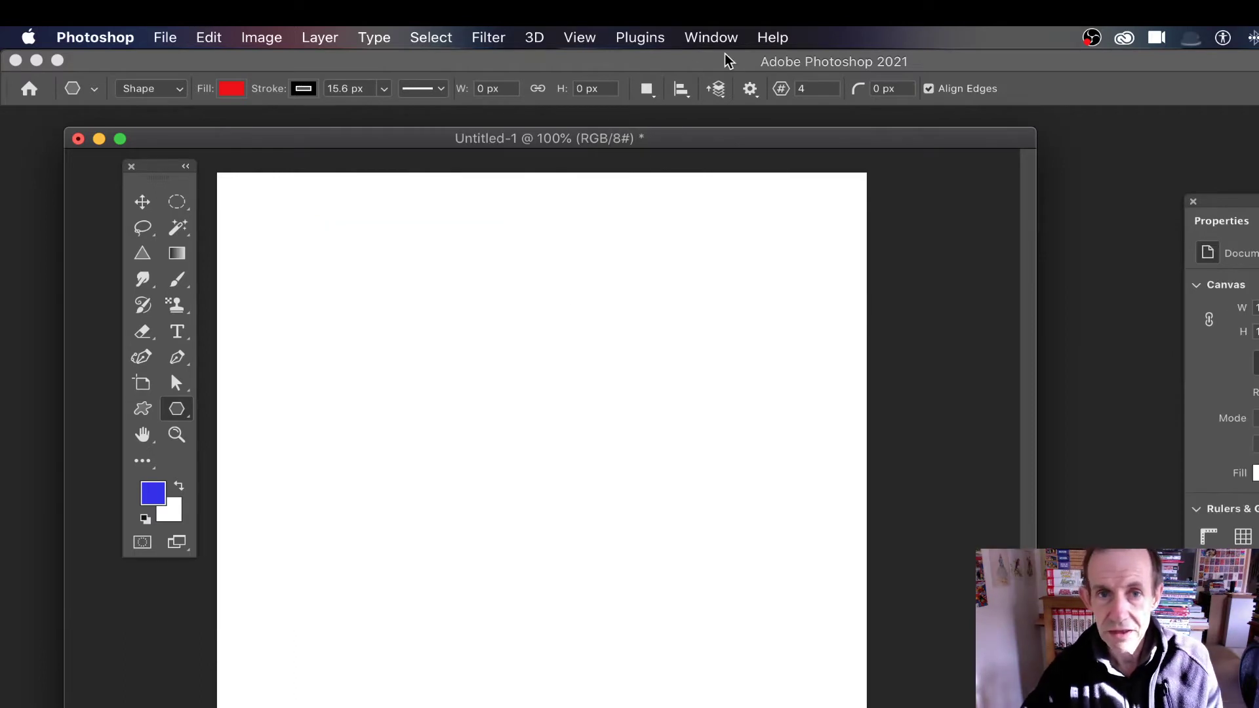
# Step: Set the star ratio to 25% and draw a four-pointed star about 886 by 918 px
pyautogui.click(749, 90)
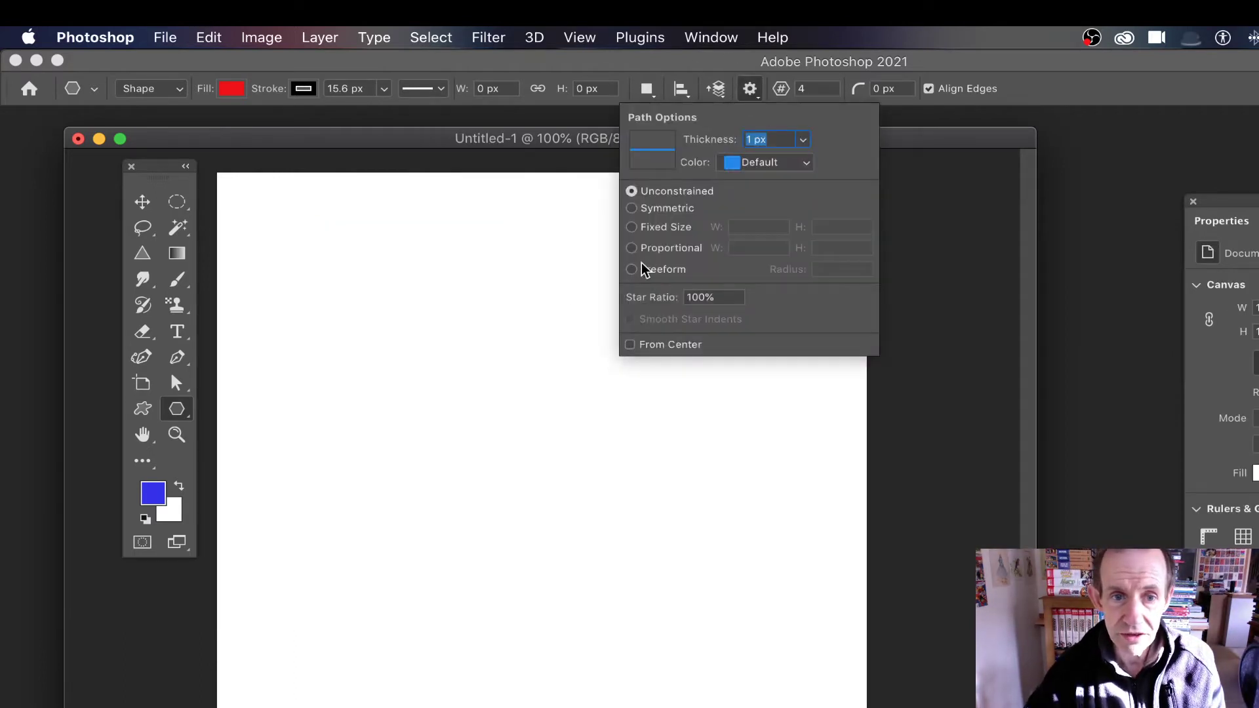
pyautogui.click(670, 300)
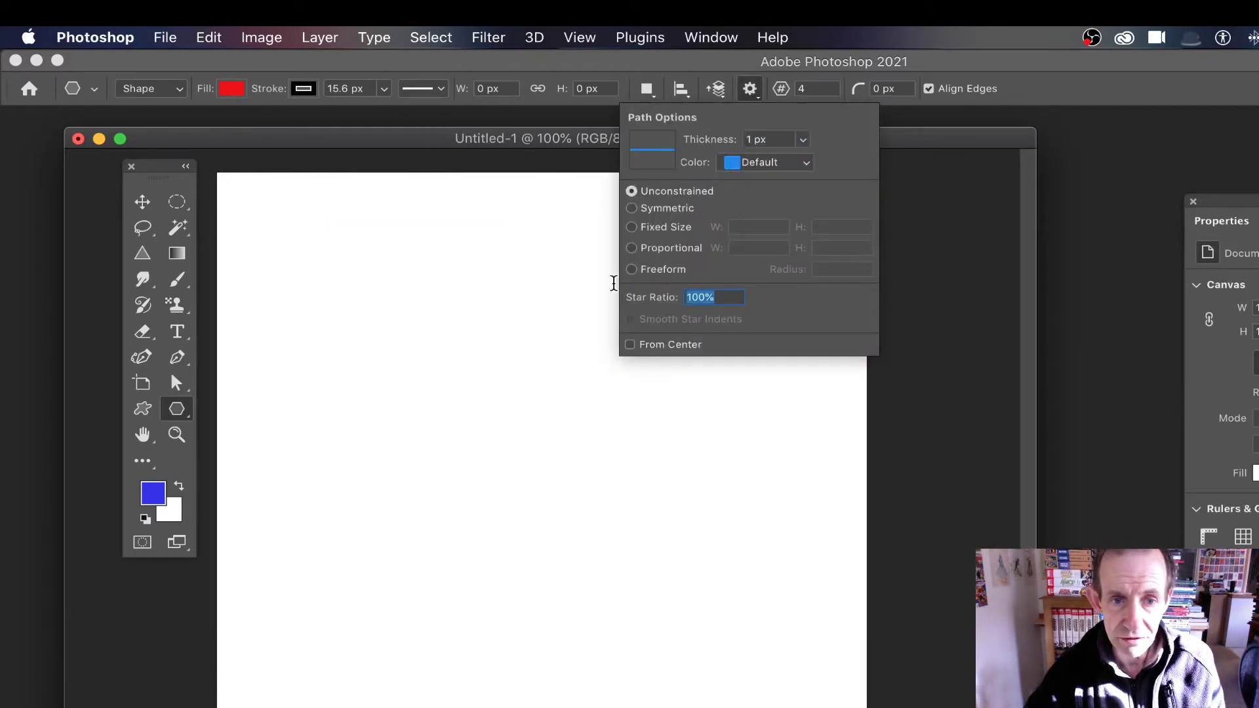
pyautogui.write('25')
pyautogui.press('Tab')
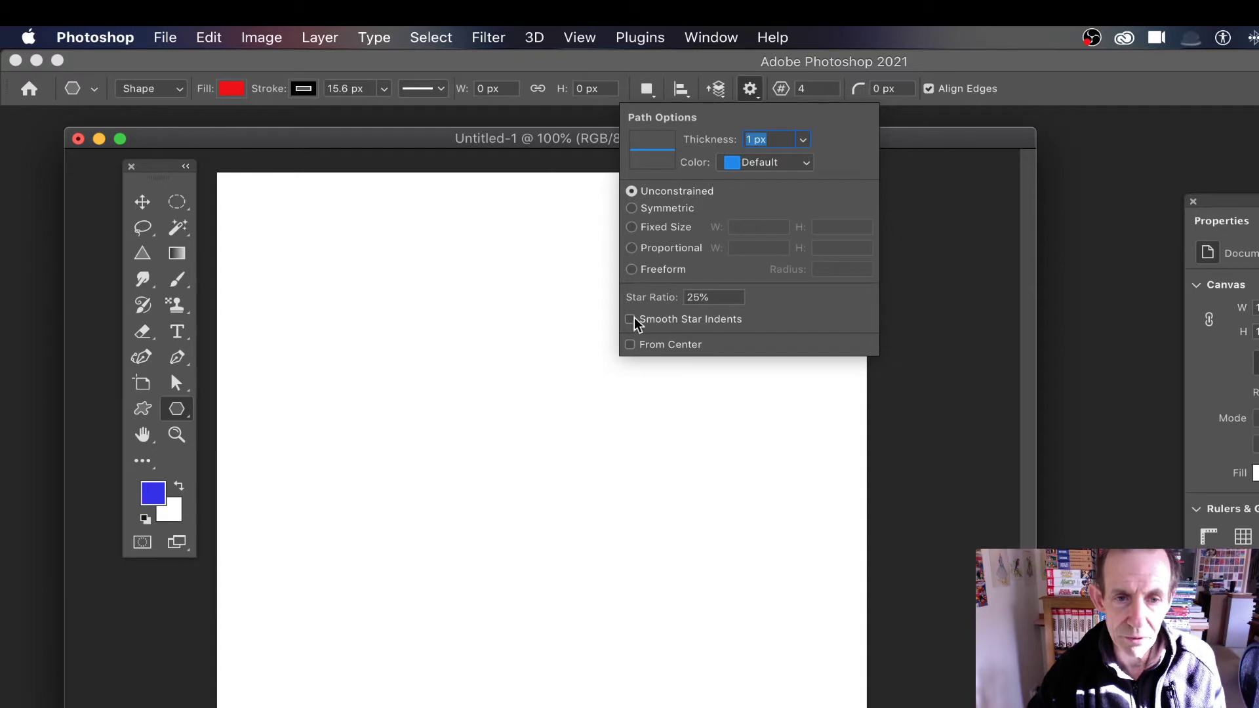
pyautogui.click(384, 289)
pyautogui.moveTo(289, 221)
pyautogui.mouseDown()
pyautogui.moveTo(569, 477)
pyautogui.moveTo(754, 675)
pyautogui.mouseUp()
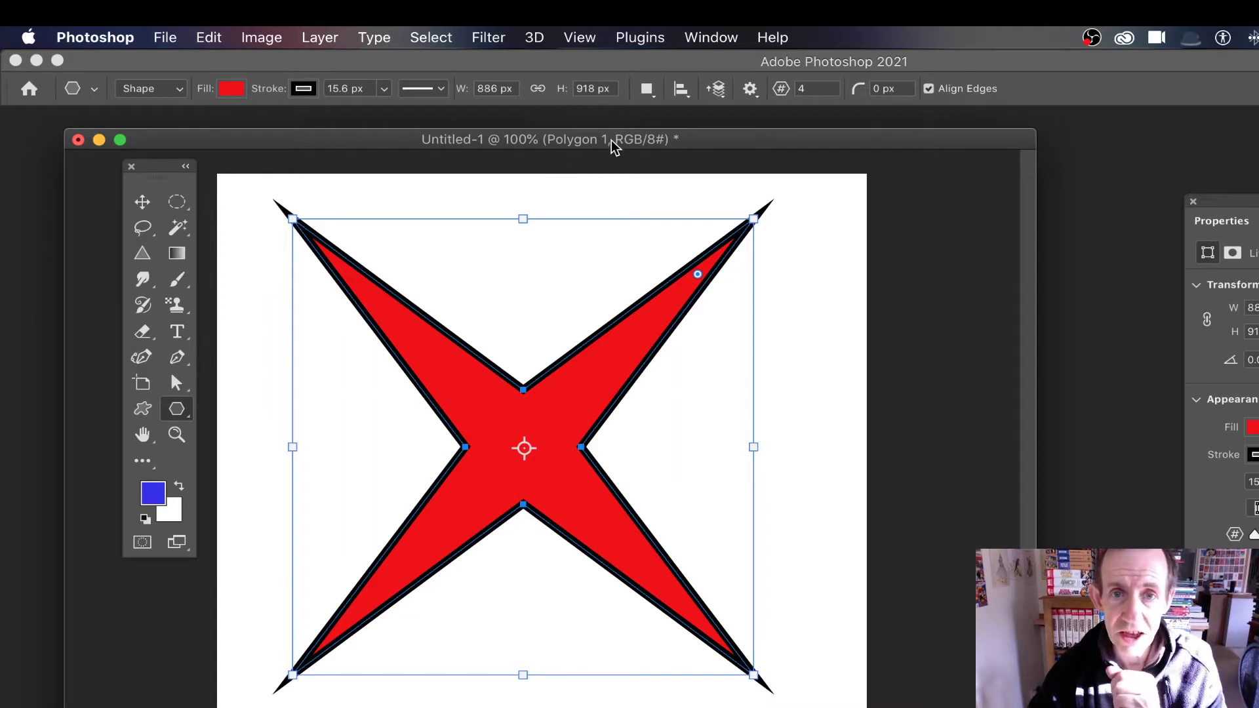
# Step: Reposition the Properties panel over the canvas edge so the star's live shape settings are fully accessible
pyautogui.moveTo(1233, 201); pyautogui.dragTo(929, 187)
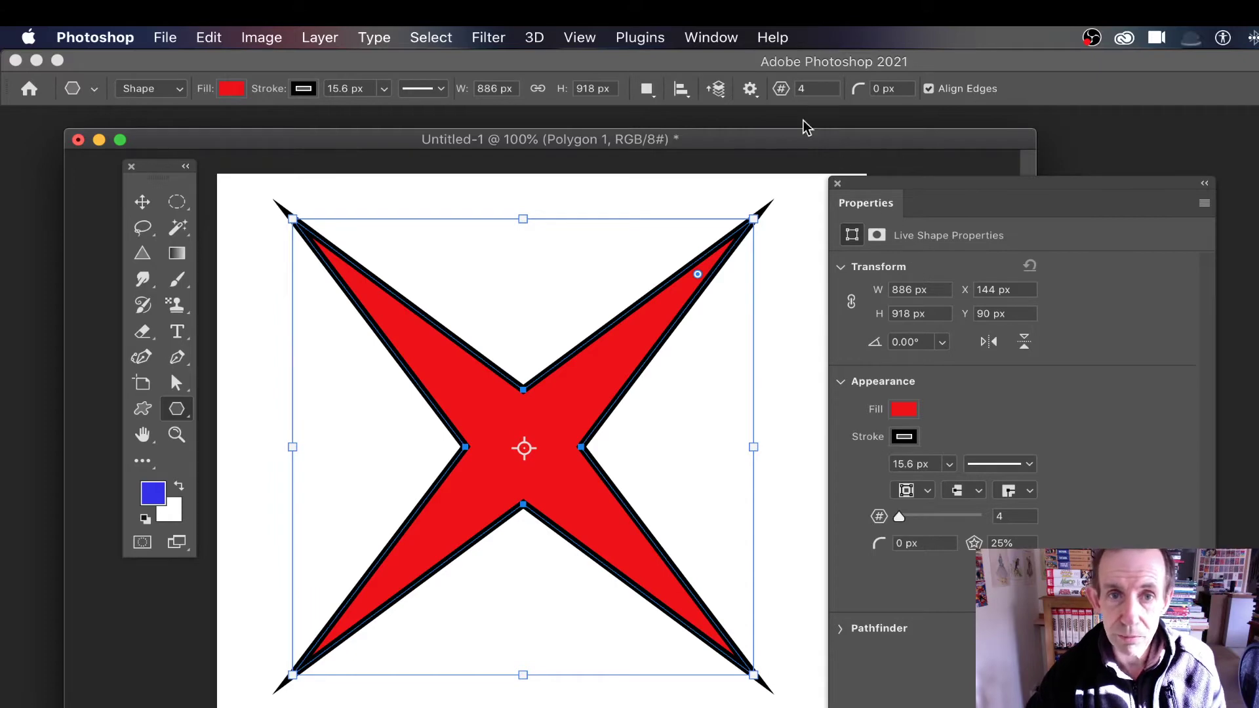
pyautogui.click(713, 38)
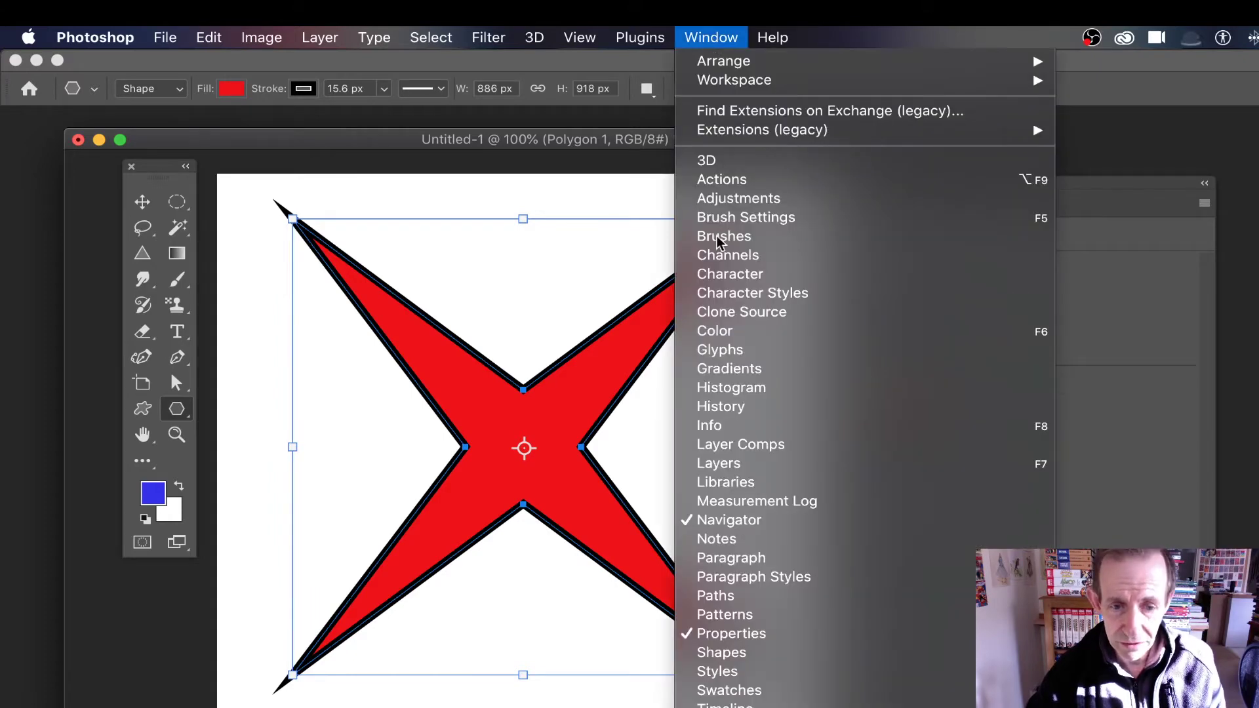
pyautogui.click(1251, 318)
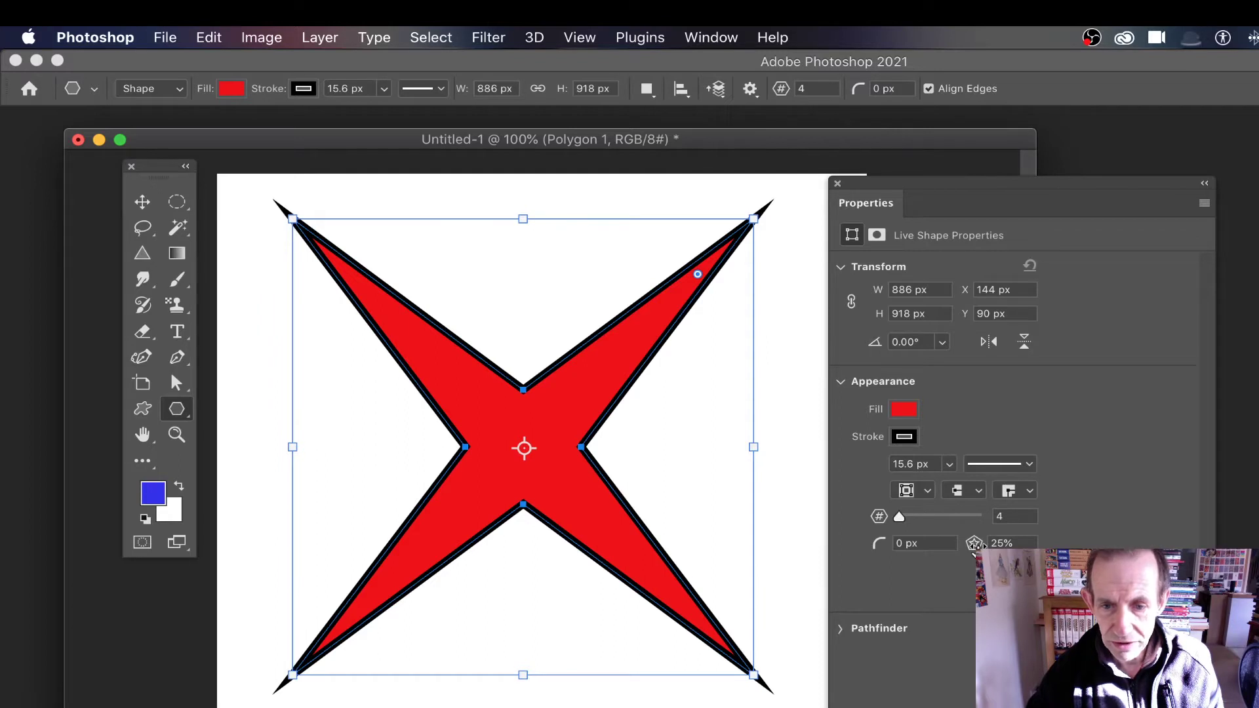
# Step: Set the star's ratio to 49% and its number of points to 38
pyautogui.moveTo(973, 545); pyautogui.dragTo(1011, 540)
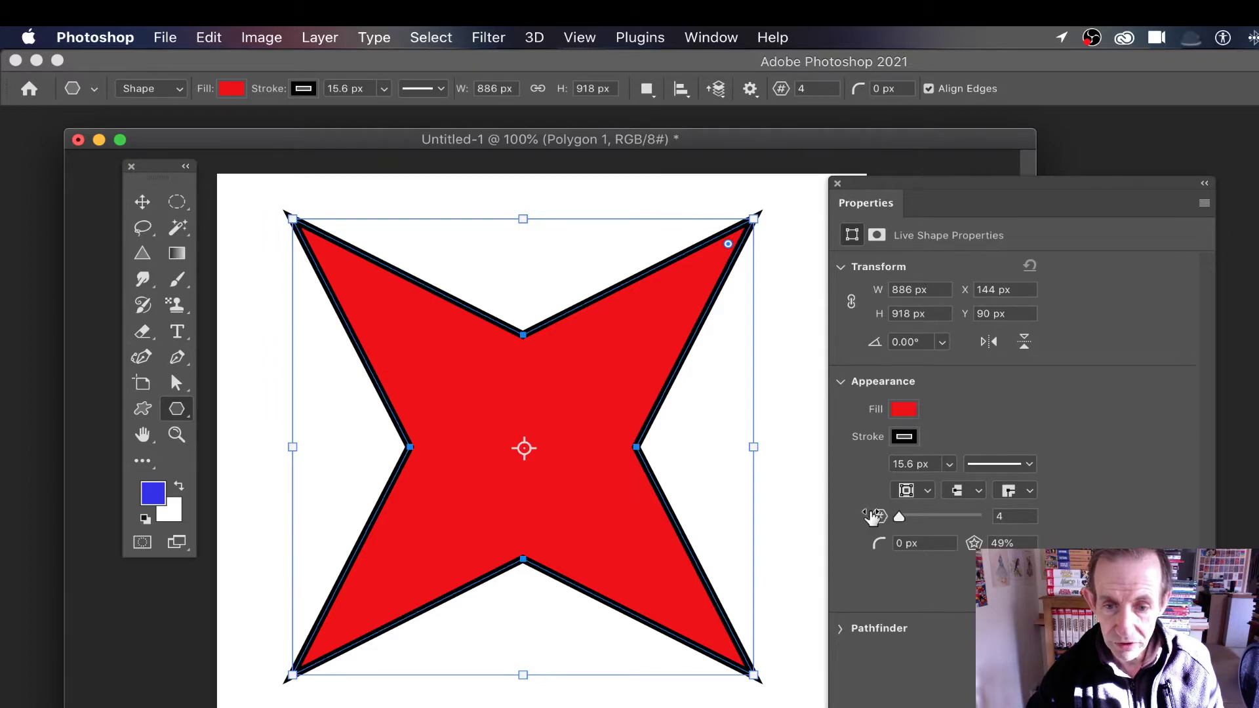
pyautogui.moveTo(872, 518); pyautogui.dragTo(957, 516)
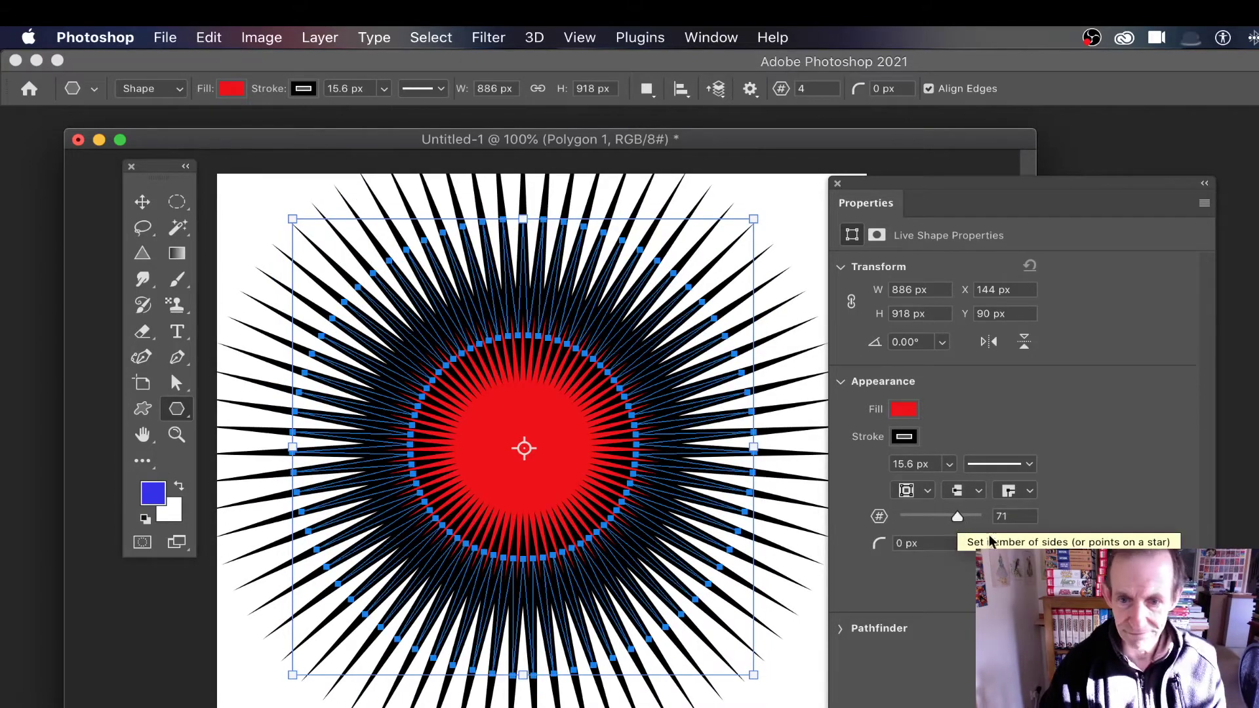
pyautogui.moveTo(966, 516); pyautogui.dragTo(927, 515)
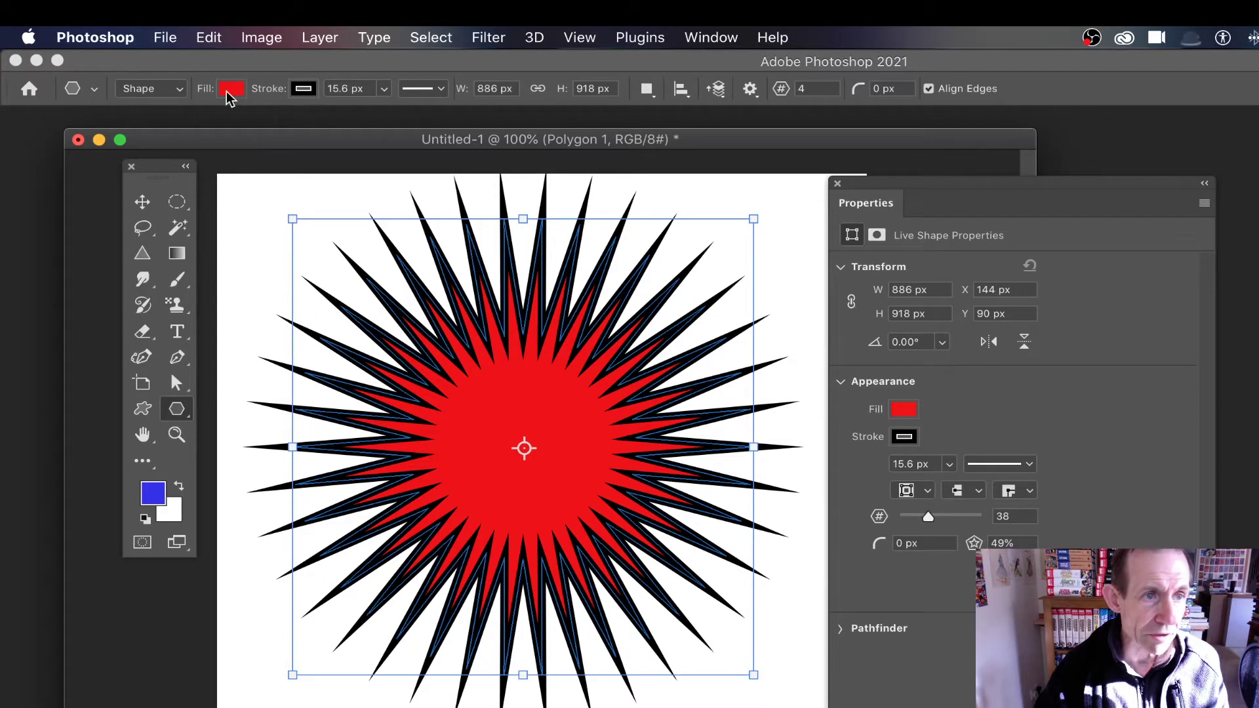
# Step: Draw a second four-pointed star about 807 by 756 px over the 38-pointed star and undo it
pyautogui.moveTo(238, 186); pyautogui.dragTo(653, 560)
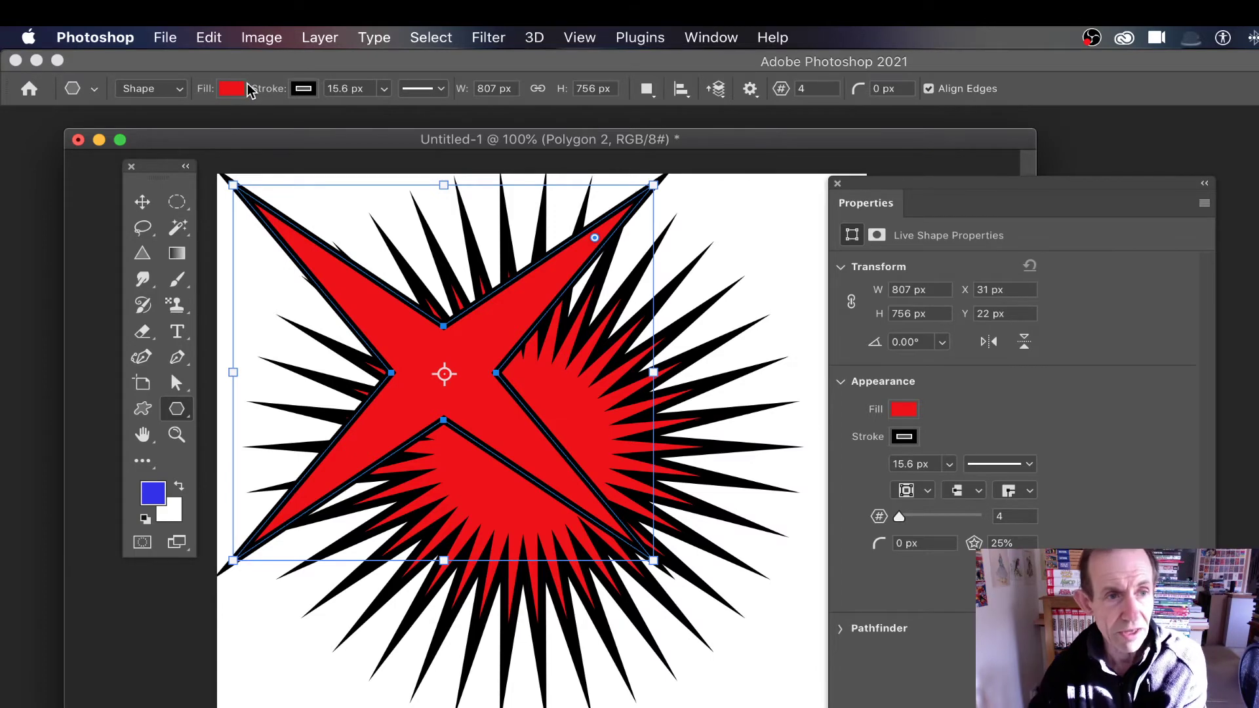
pyautogui.press('super+z')
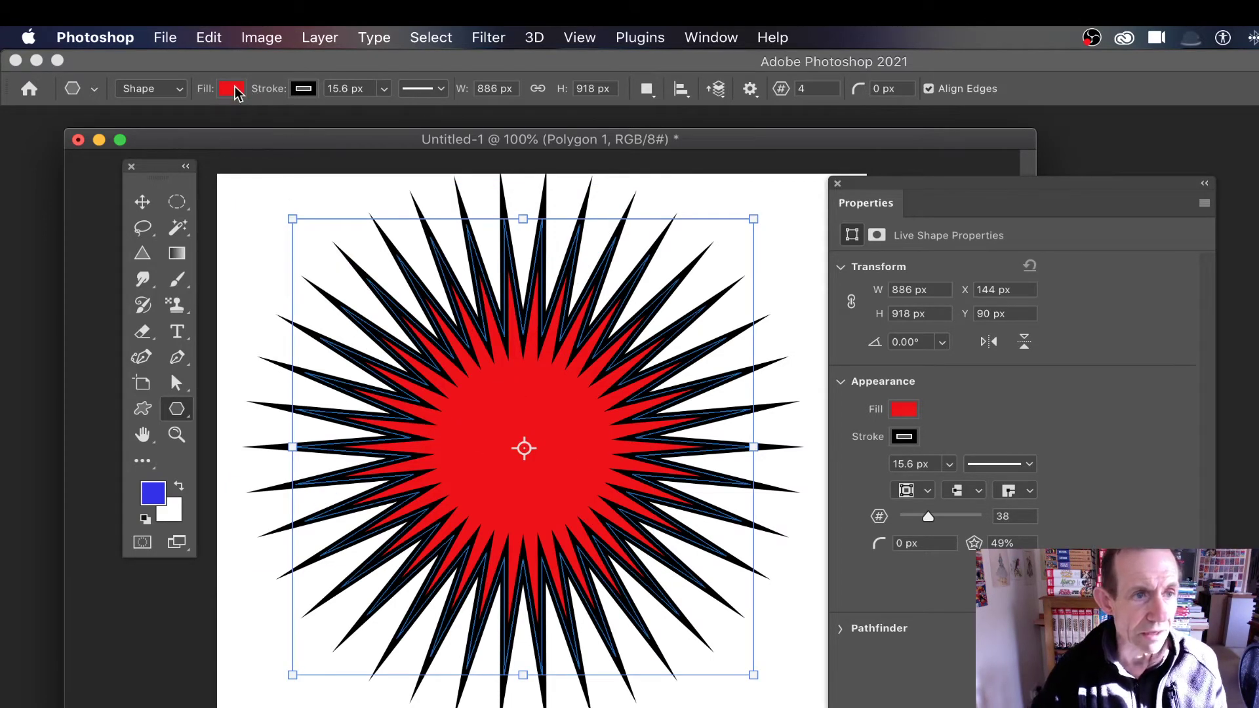
# Step: Change the 38-pointed star's fill to a light purple swatch
pyautogui.click(232, 89)
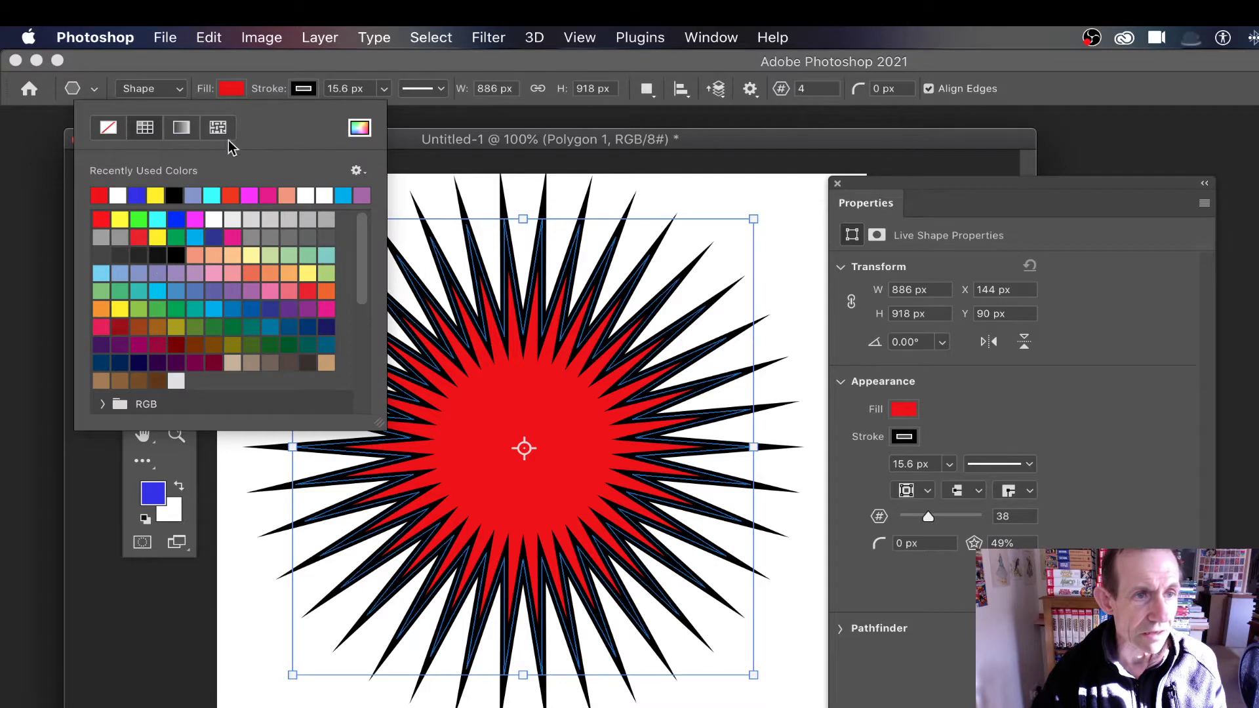
pyautogui.click(176, 273)
pyautogui.click(518, 139)
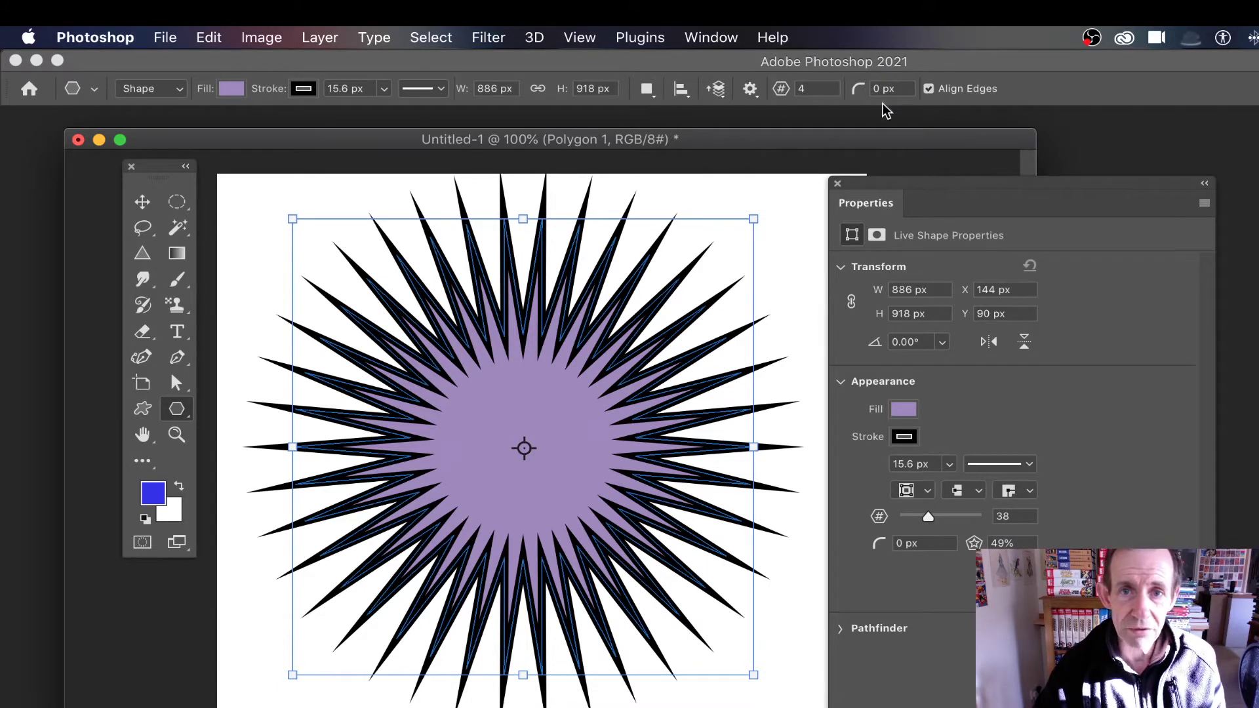
# Step: Draw a four-pointed star about 669 by 657 px overlapping the purple star and fill it with light orange
pyautogui.moveTo(253, 186); pyautogui.dragTo(620, 532)
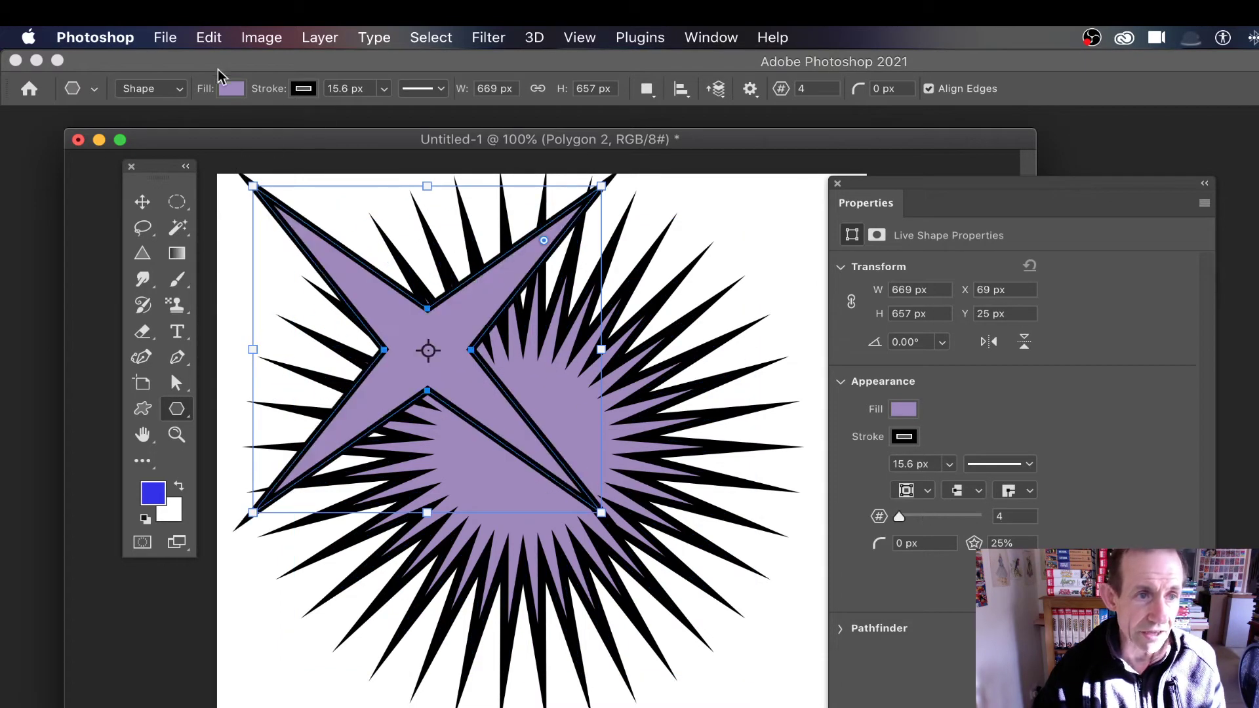
pyautogui.click(231, 88)
pyautogui.click(233, 255)
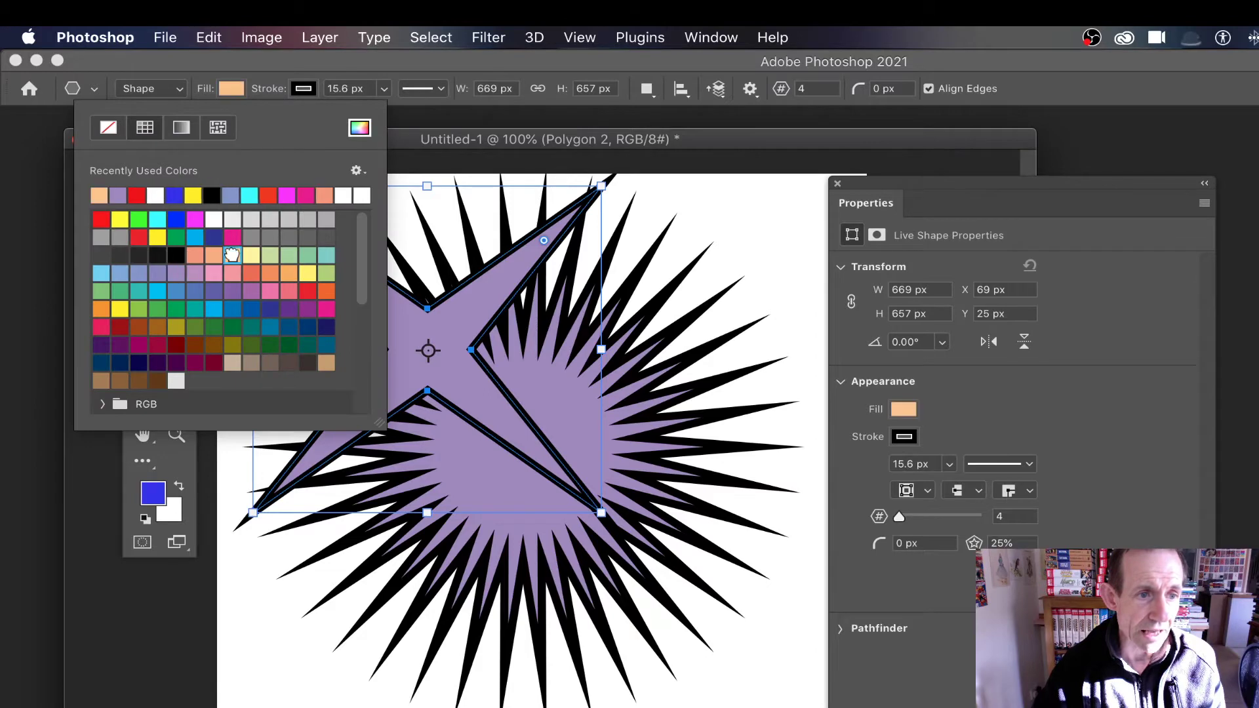
pyautogui.click(447, 146)
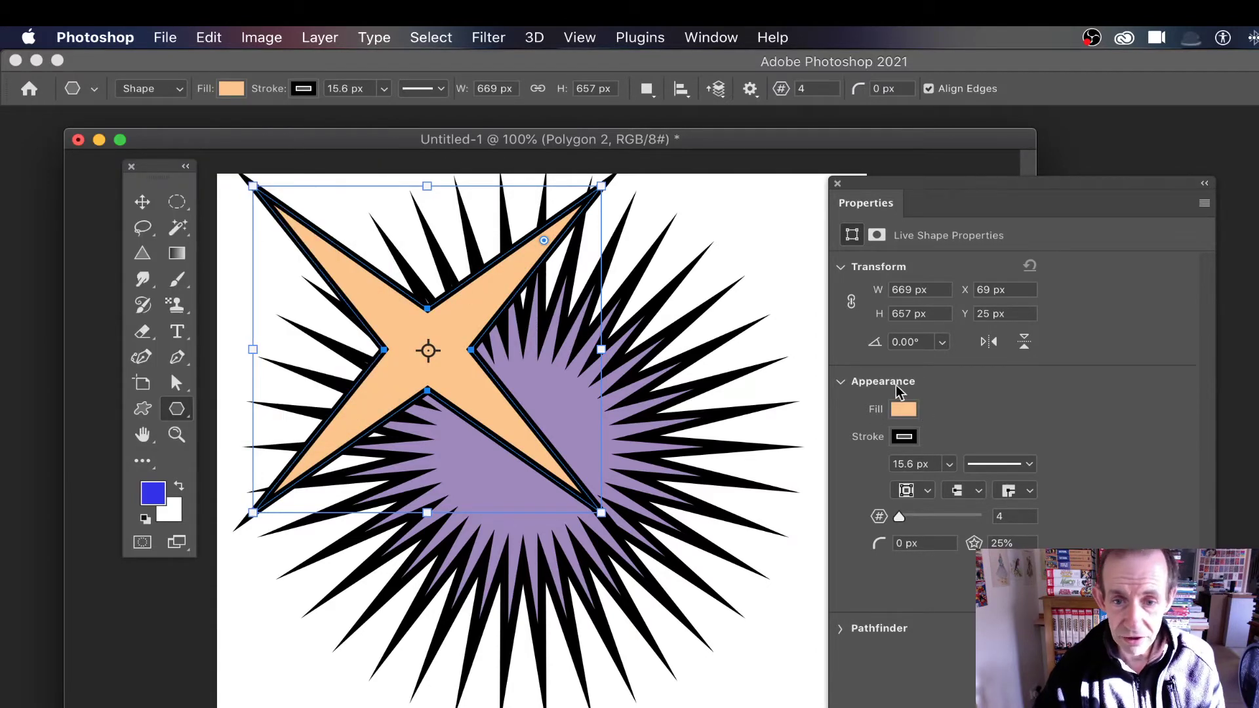
# Step: Change the four-pointed star's fill to light blue and its stroke to a black-to-white gradient
pyautogui.click(905, 413)
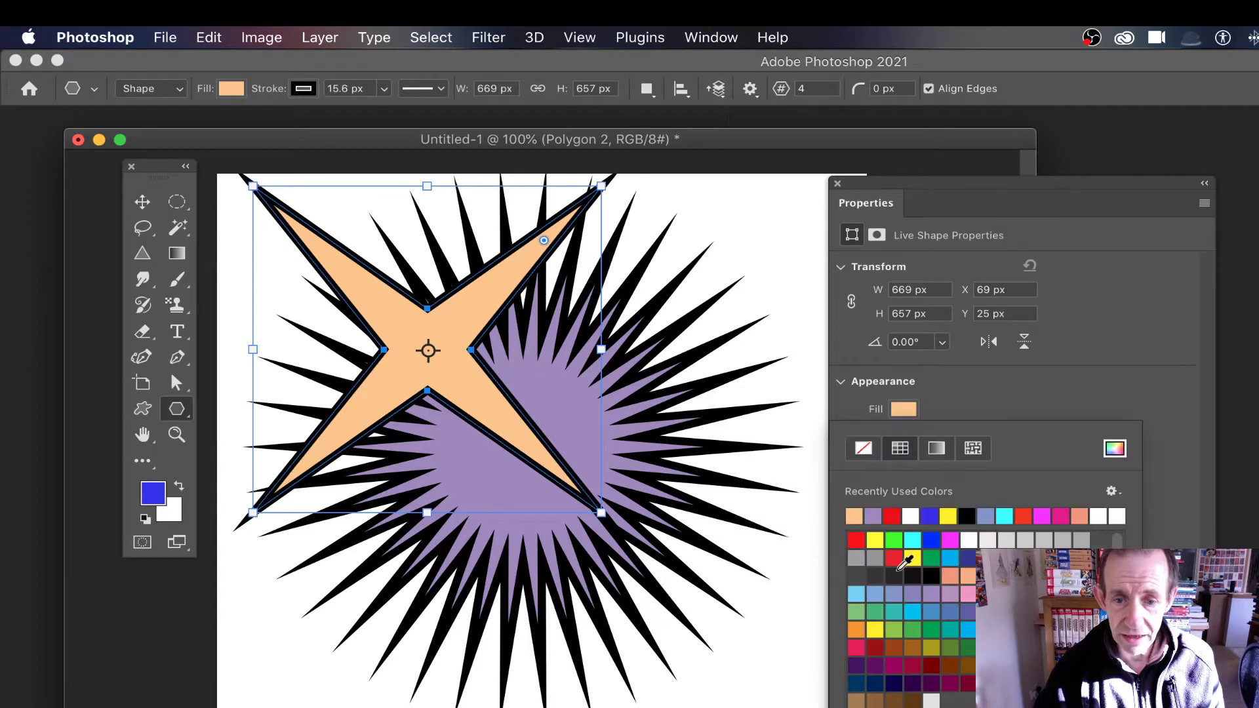
pyautogui.click(950, 558)
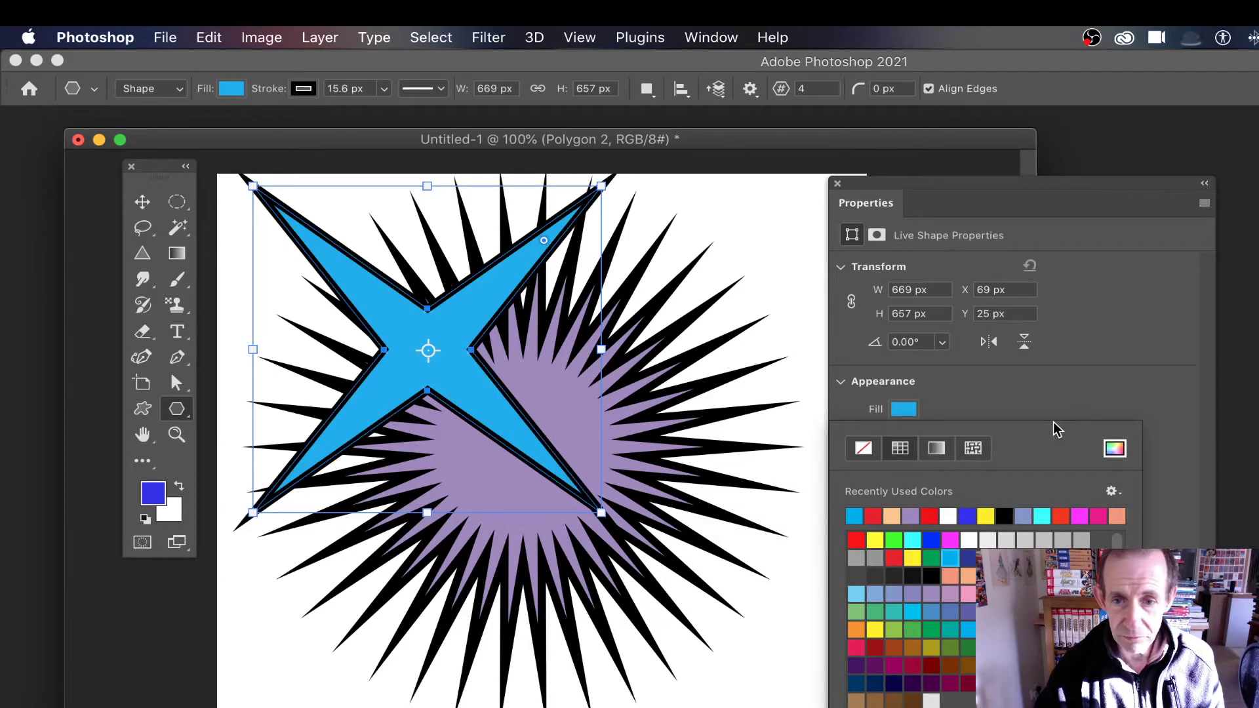
pyautogui.click(1029, 397)
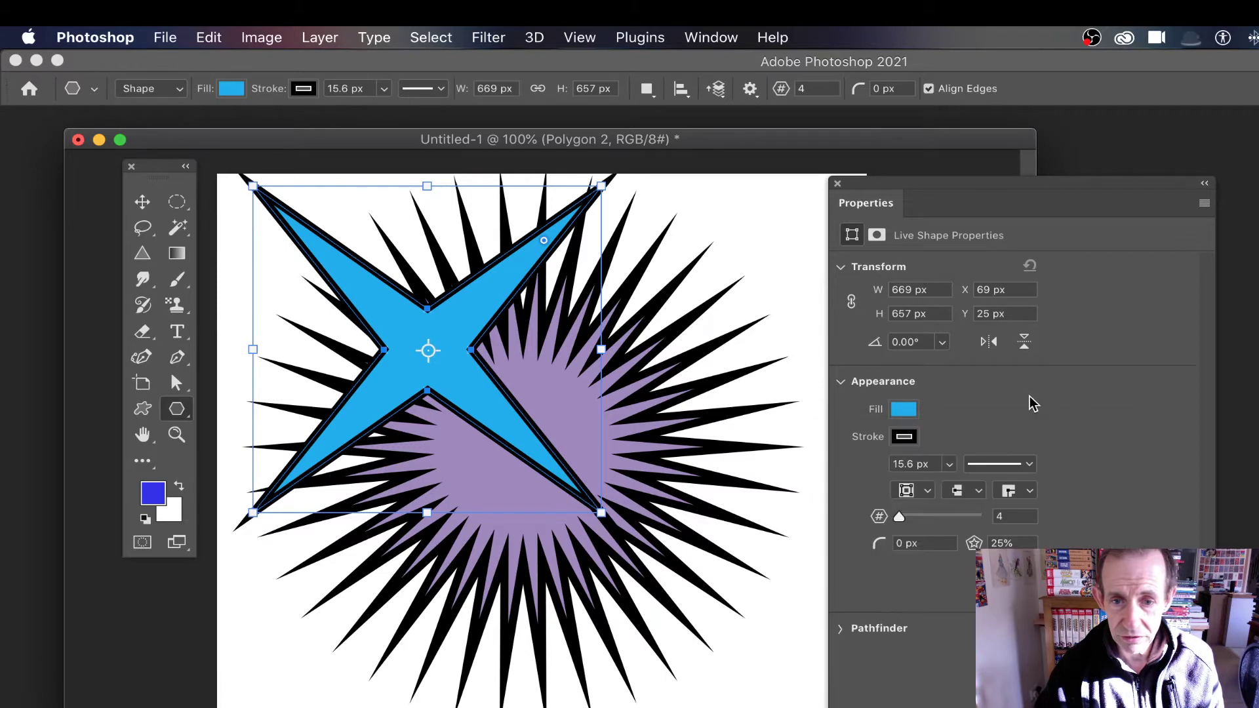
pyautogui.click(903, 437)
pyautogui.click(873, 540)
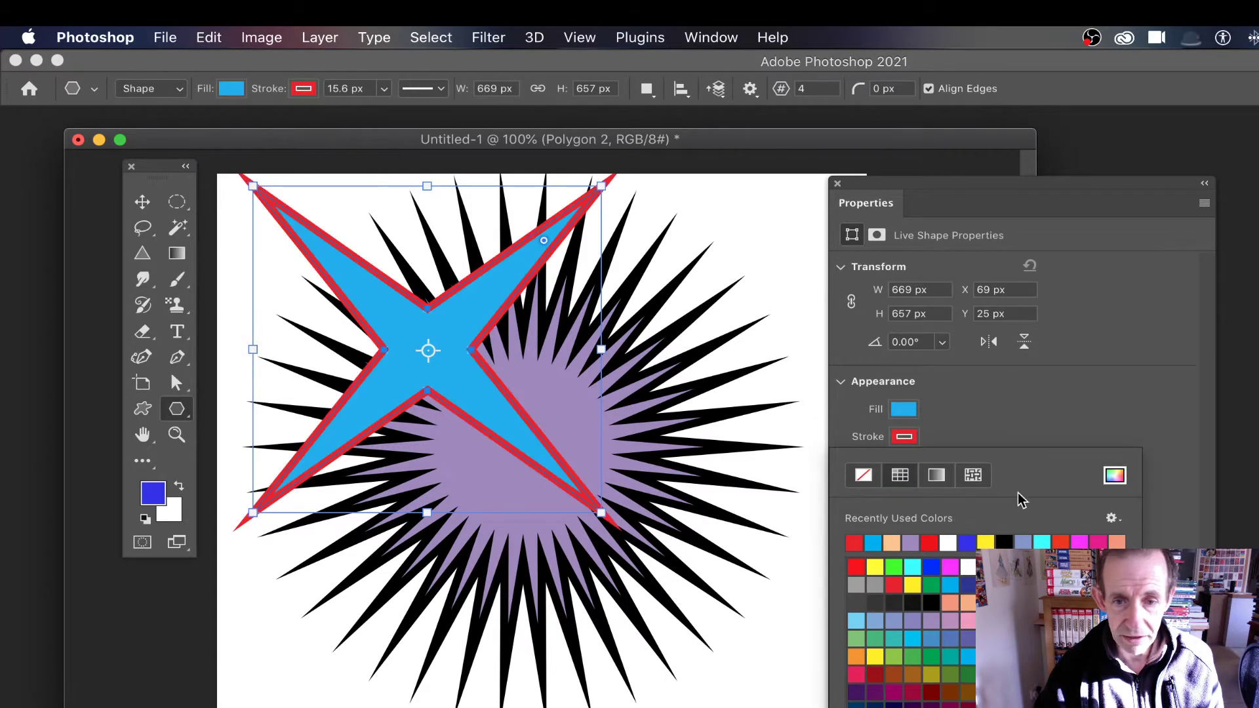
pyautogui.click(936, 476)
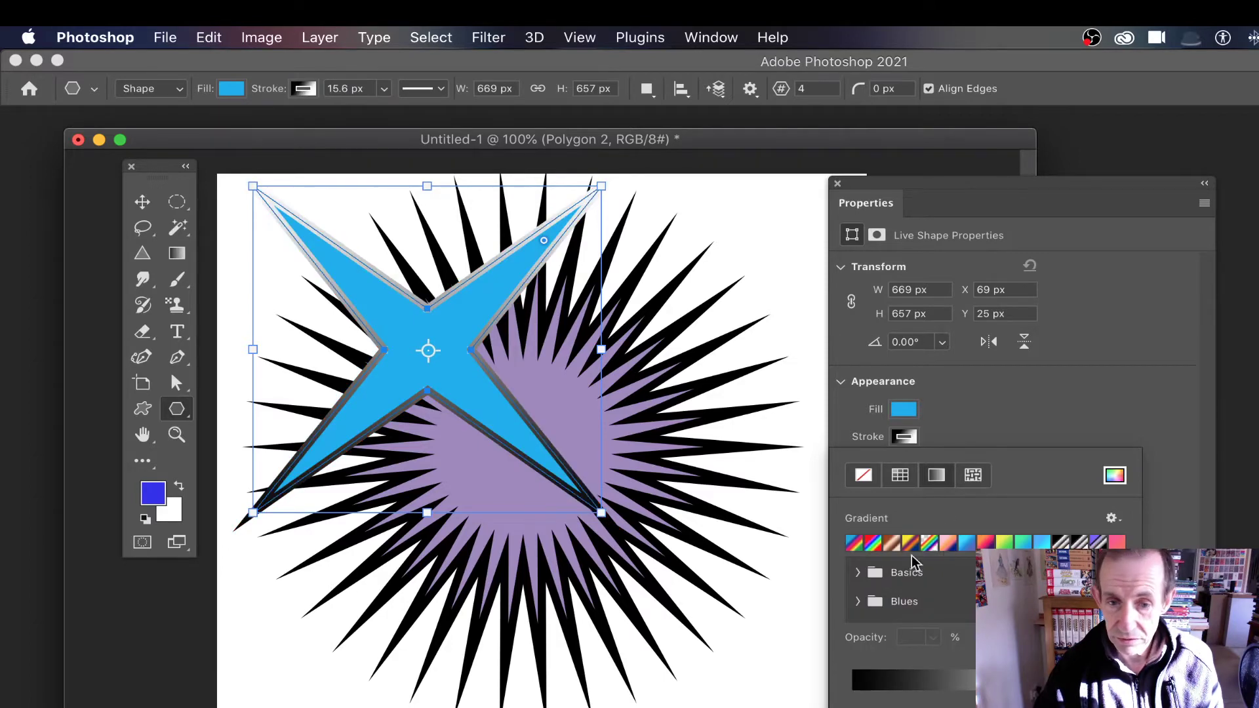
pyautogui.click(977, 437)
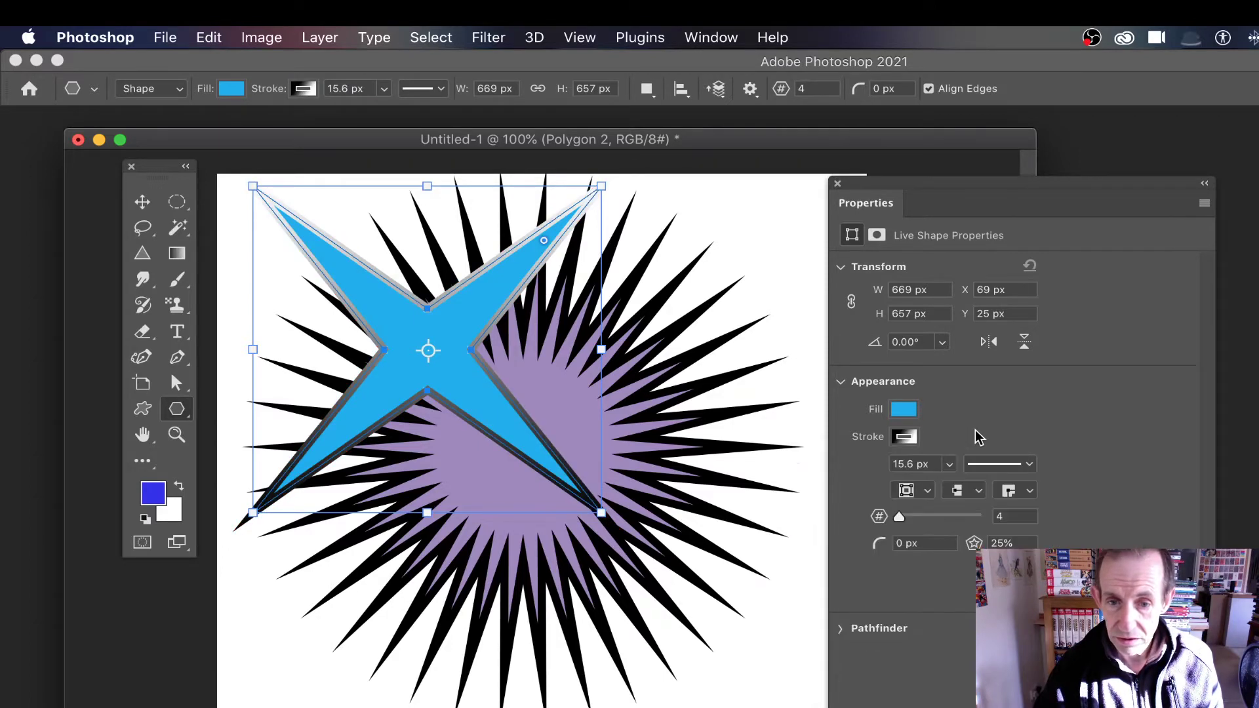
# Step: Switch the blue star's stroke alignment to outside and back to center, and set its number of points to 39
pyautogui.click(924, 493)
pyautogui.click(919, 514)
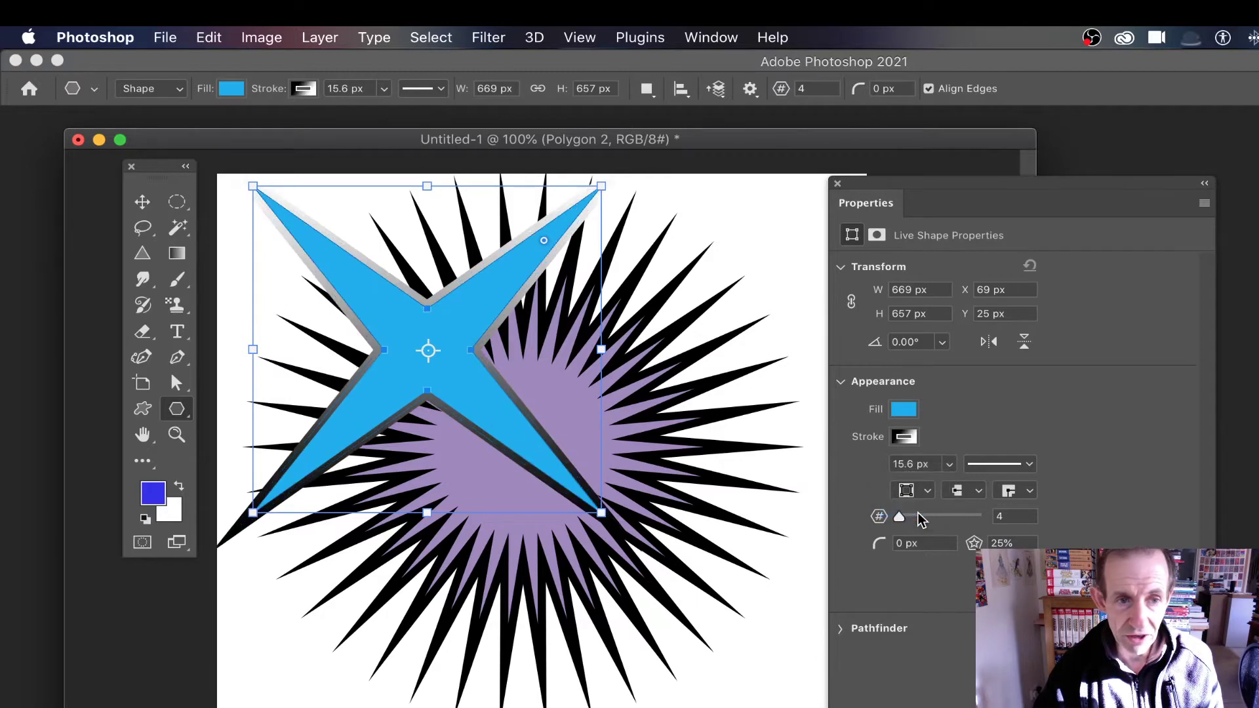
pyautogui.click(927, 493)
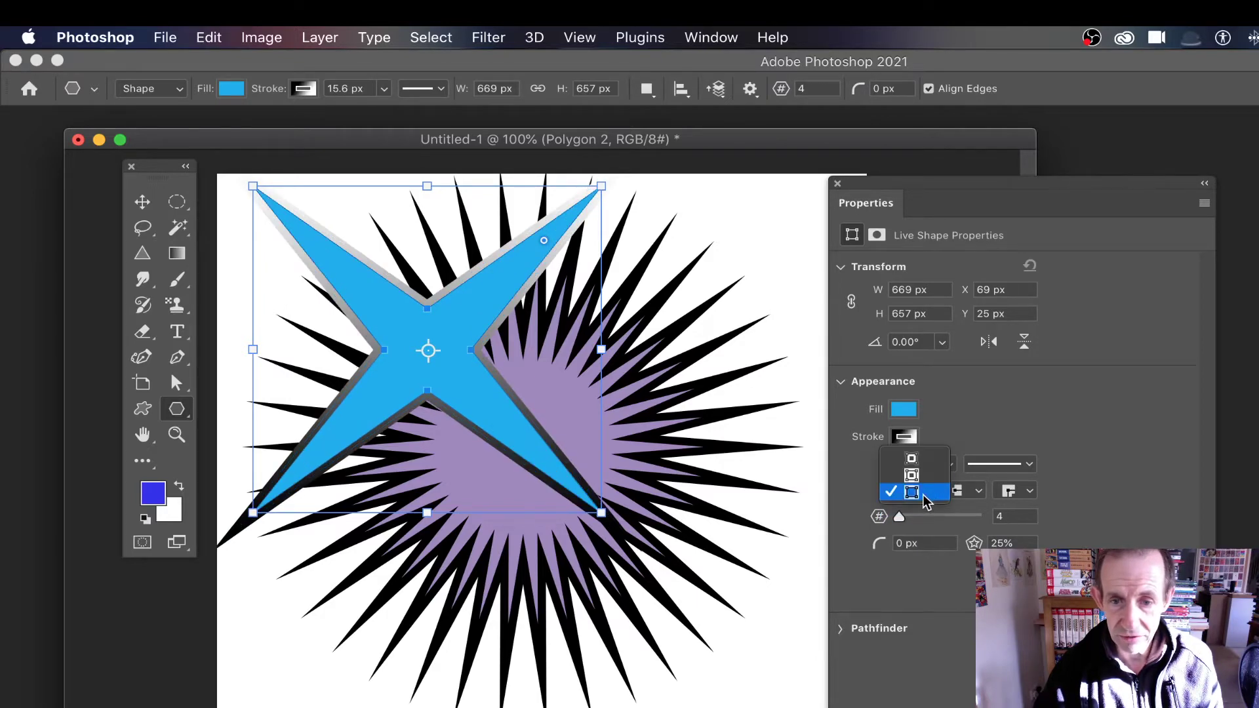
pyautogui.click(908, 489)
pyautogui.moveTo(897, 517); pyautogui.dragTo(929, 515)
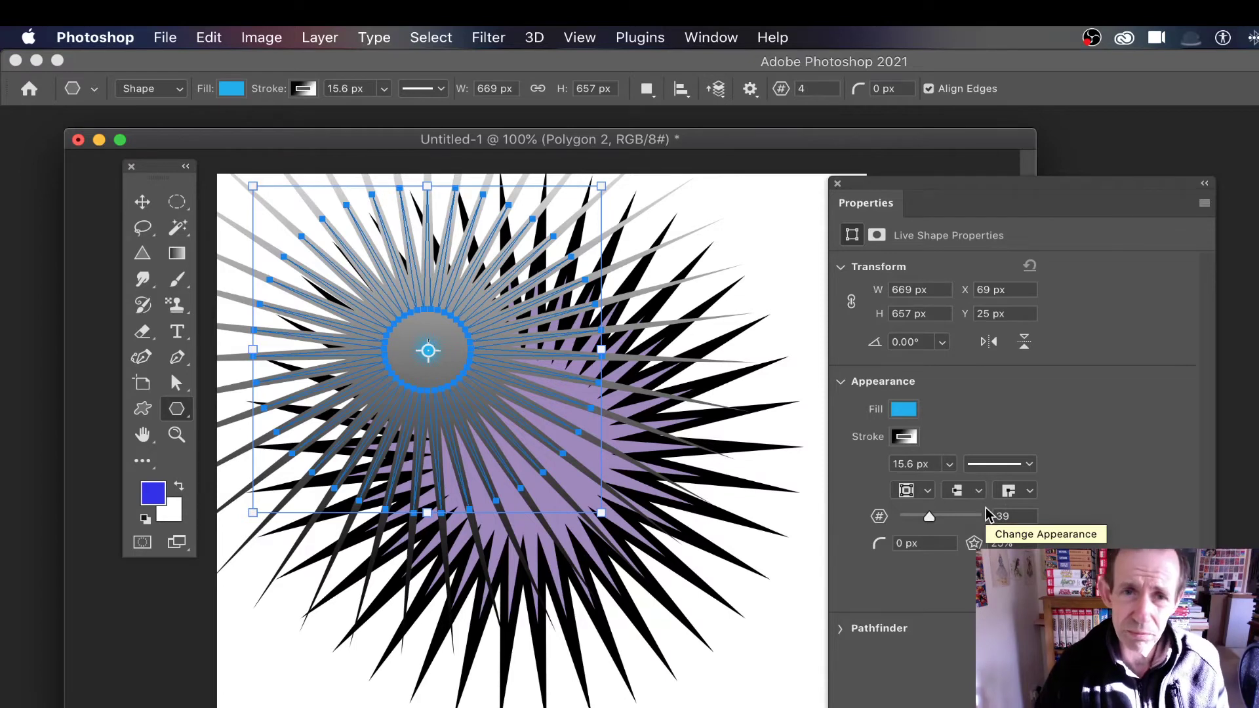
# Step: Show the layers, preview blend modes on the Polygon 2 layer and lower its opacity
pyautogui.click(702, 33)
pyautogui.click(730, 467)
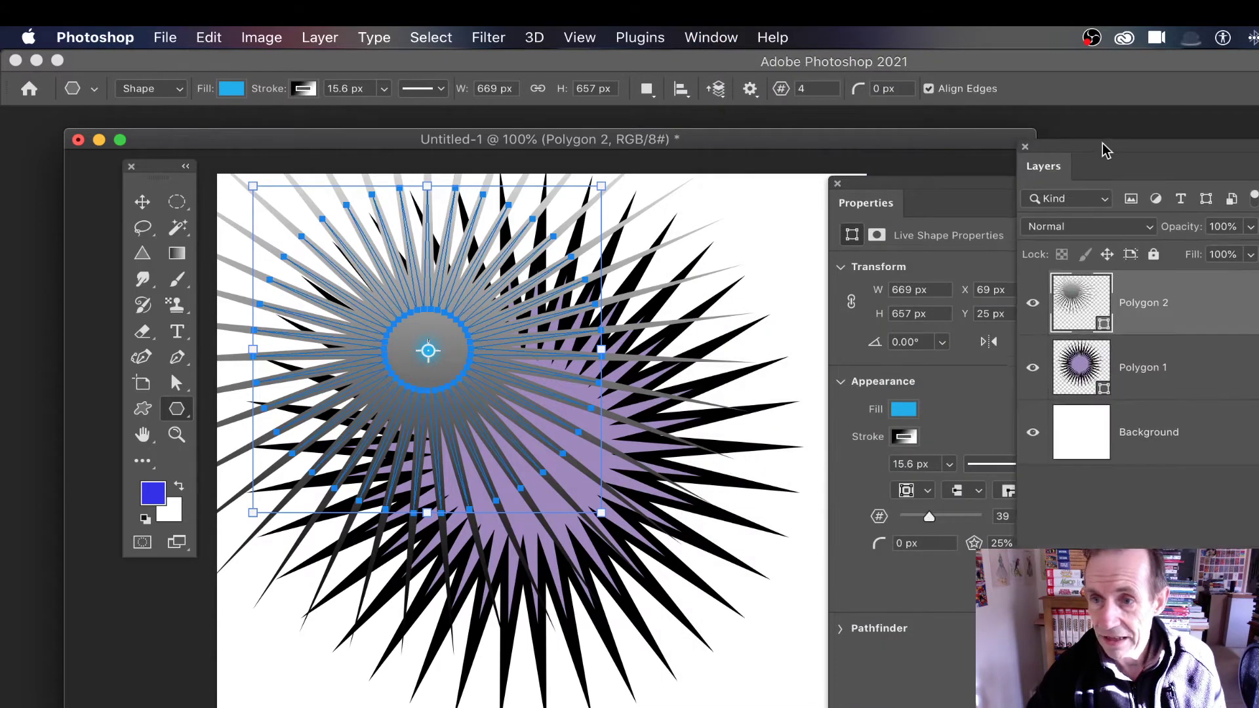
pyautogui.click(1187, 246)
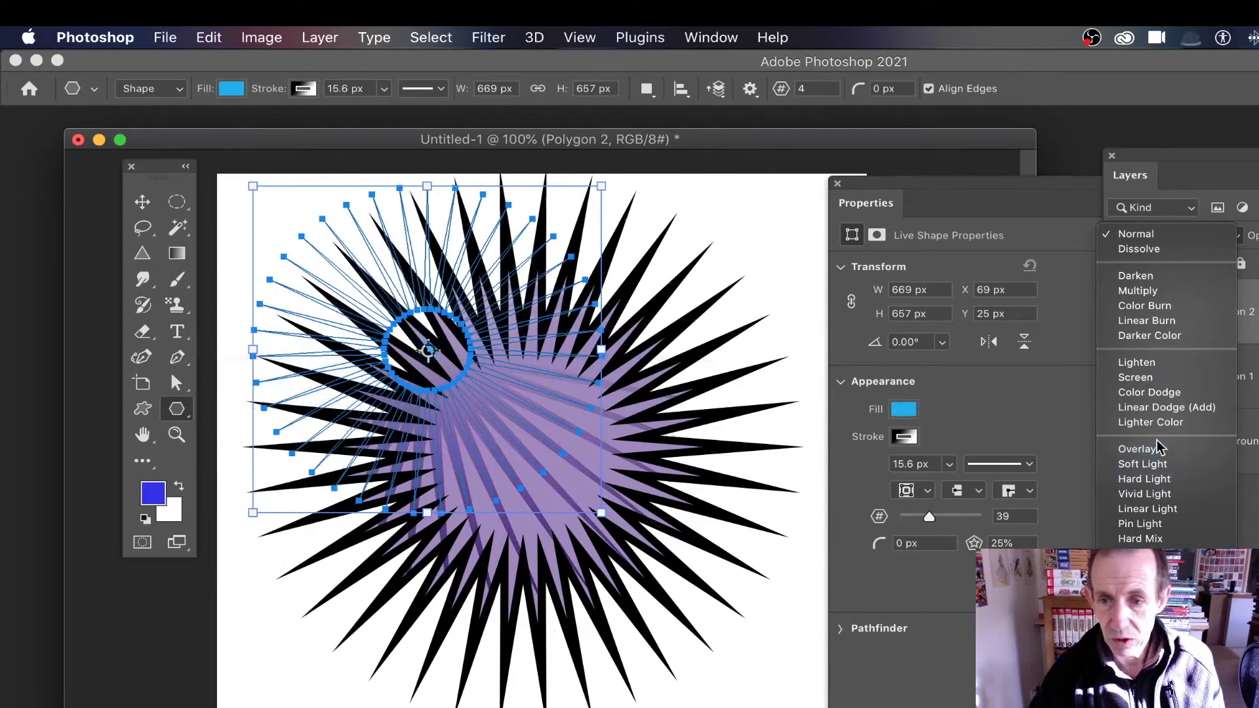
pyautogui.click(425, 347)
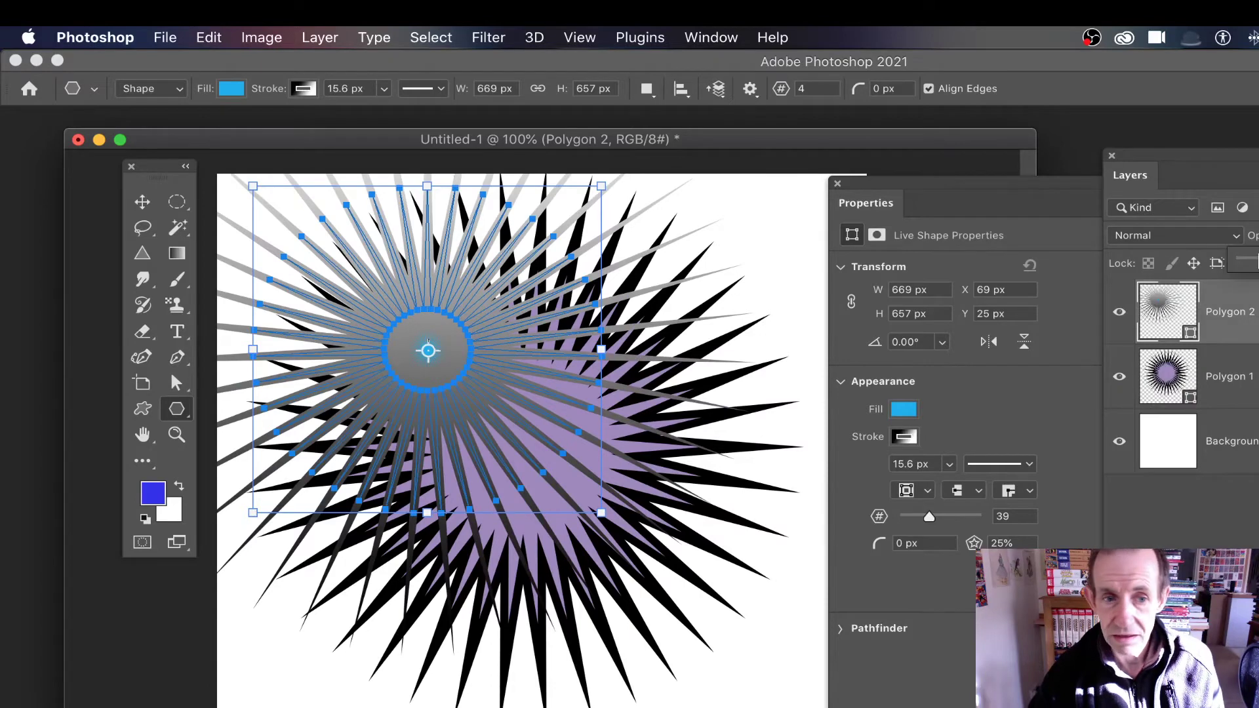
pyautogui.press('1')
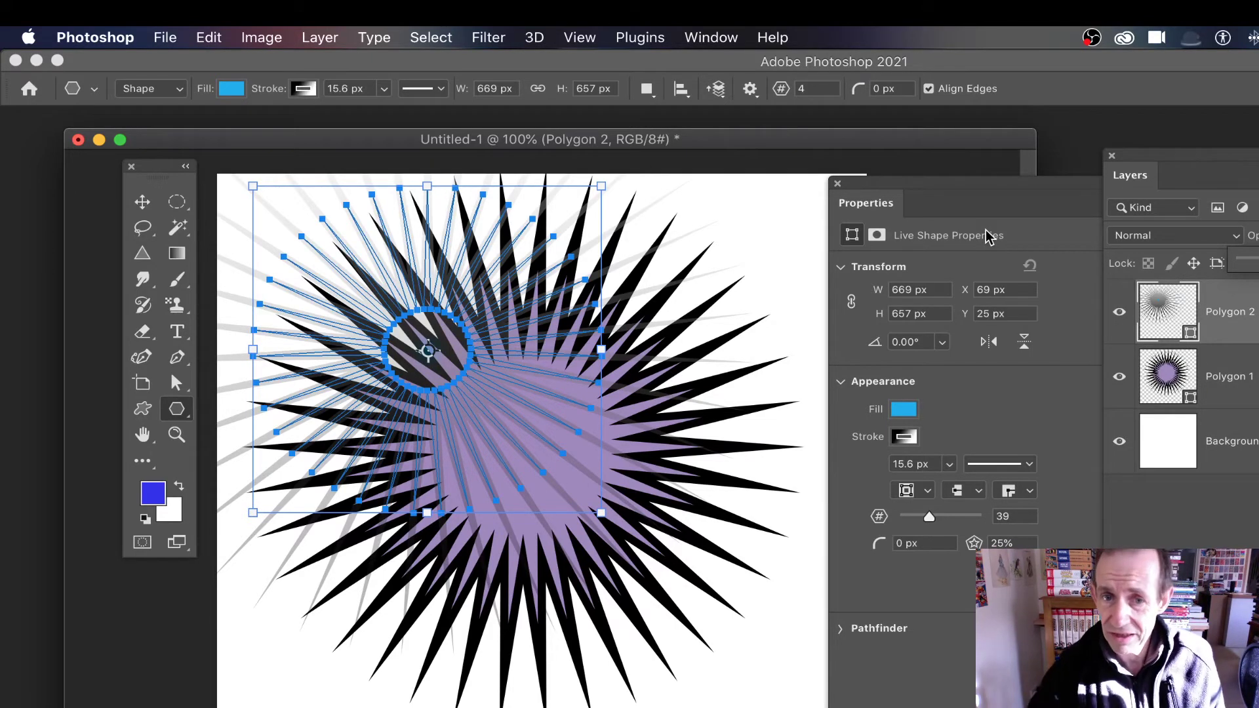
# Step: Collapse the Transform properties and reveal the additional Appearance option Smooth Star Indents
pyautogui.click(841, 267)
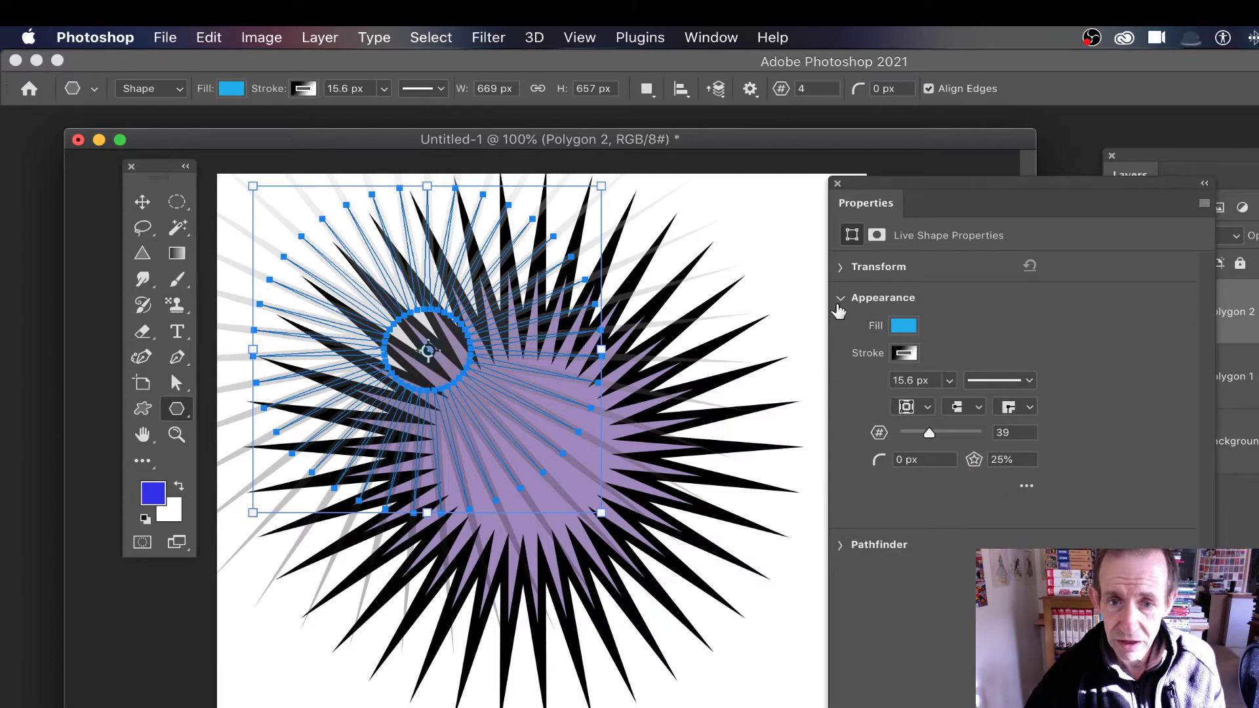
pyautogui.click(840, 299)
pyautogui.click(838, 301)
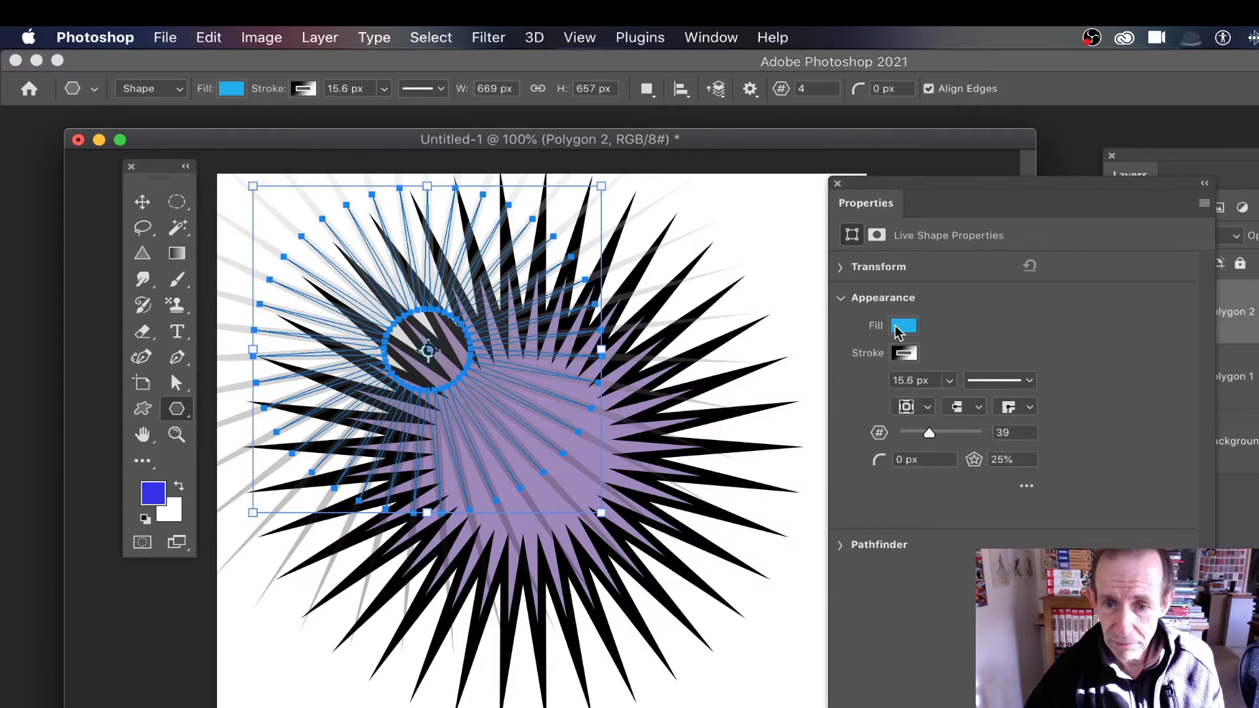
pyautogui.click(1027, 486)
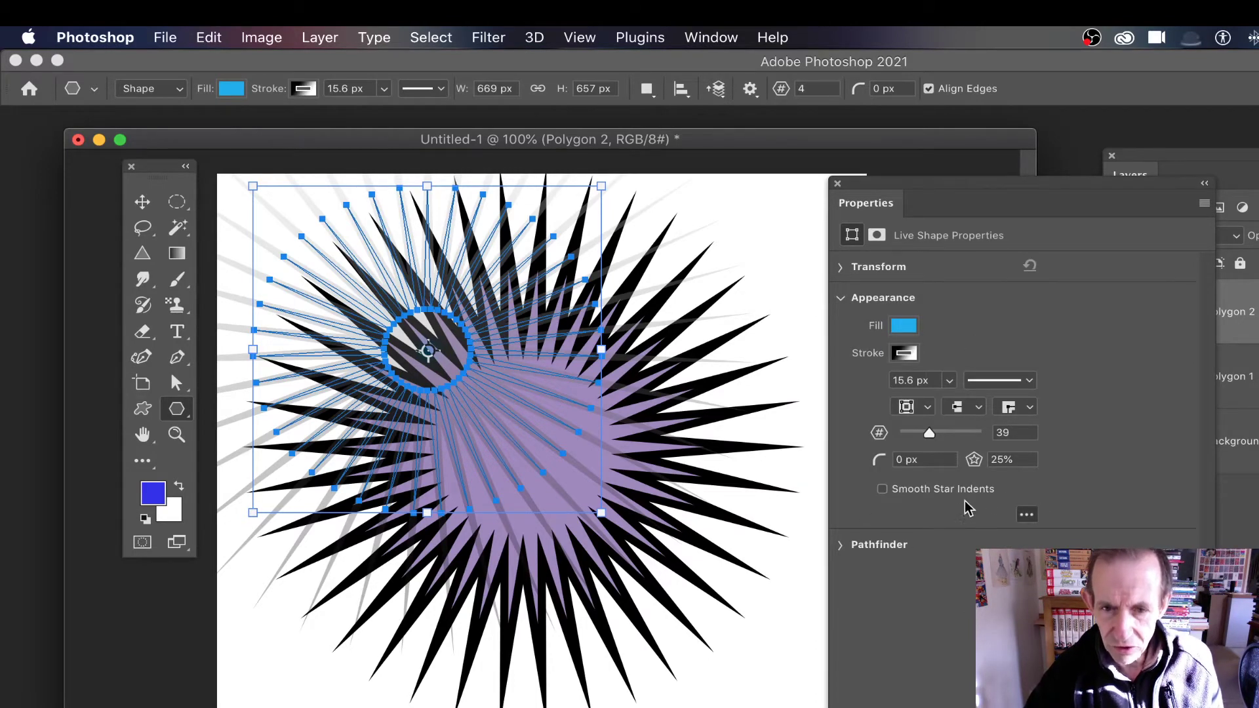
pyautogui.click(1027, 514)
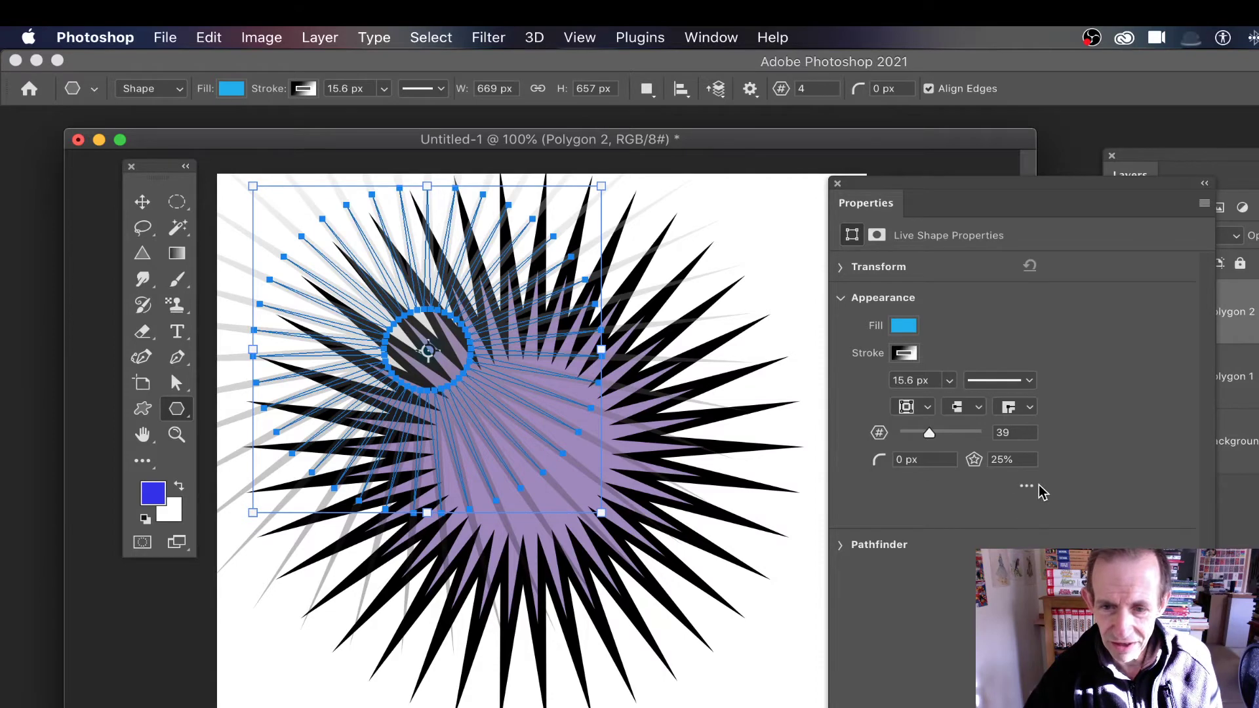
pyautogui.click(1027, 486)
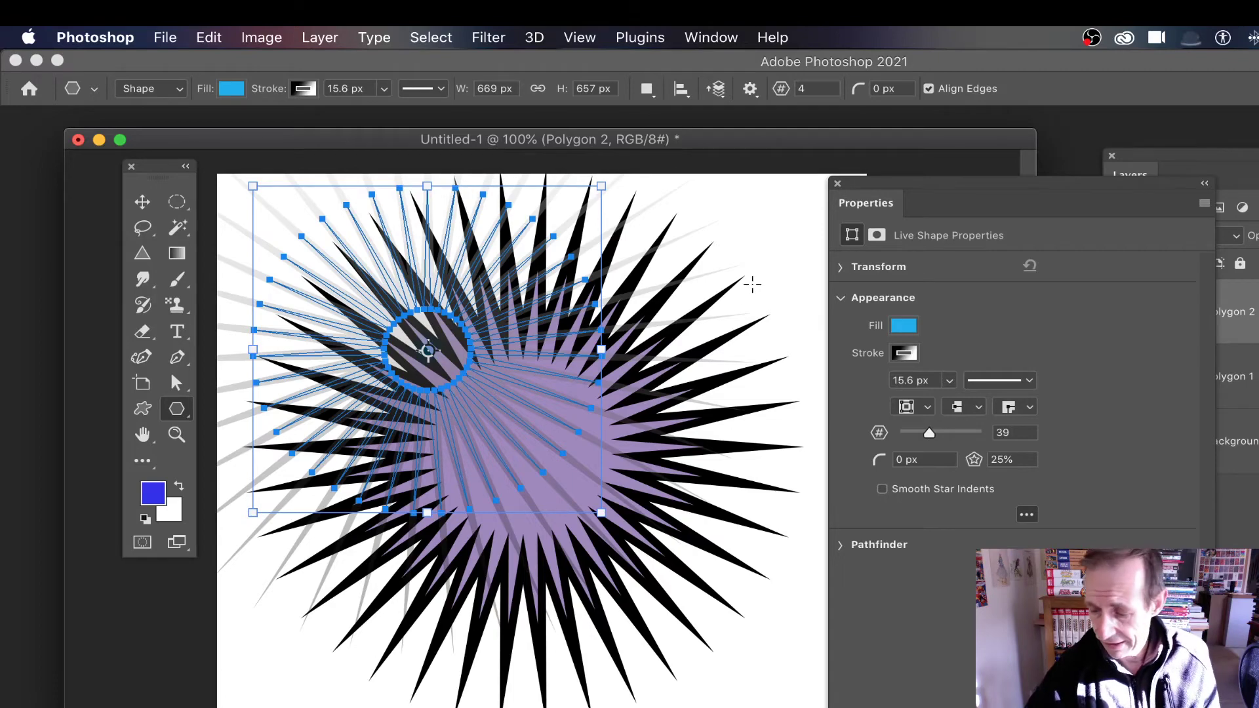
# Step: Undo the overlapping Polygon 2 star with all its edits and shift the purple star slightly to the right
pyautogui.press('super+z')
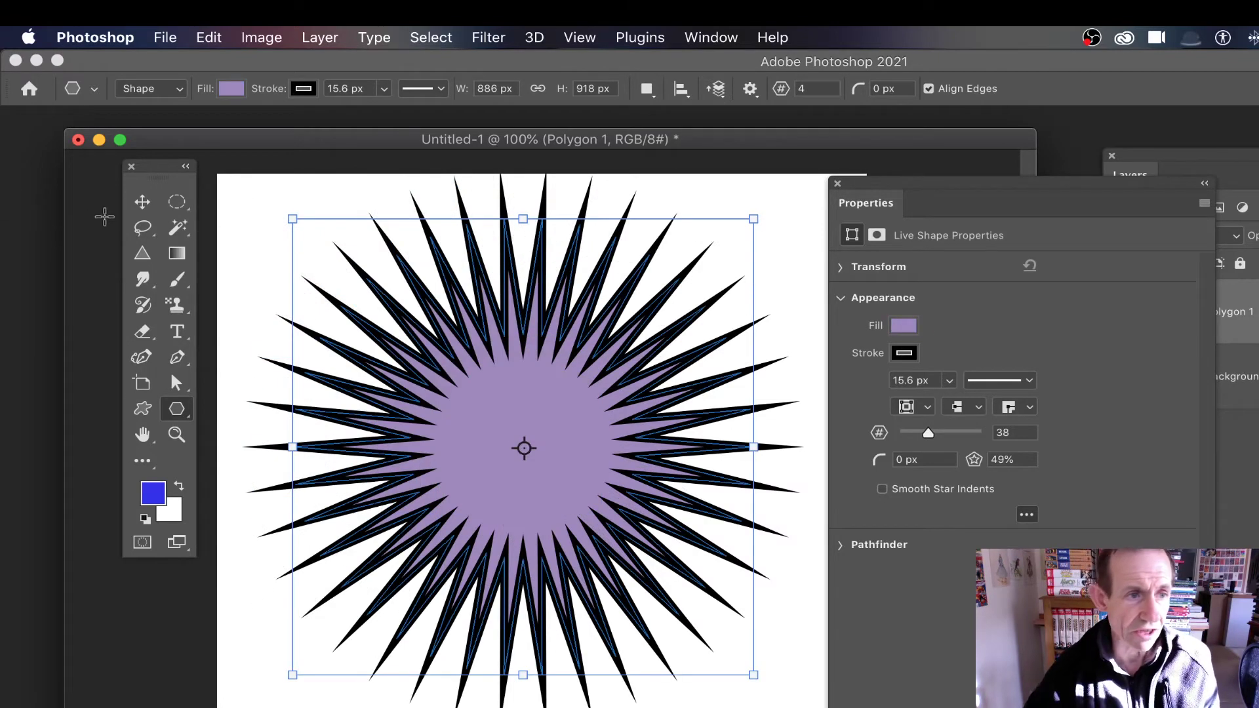
pyautogui.click(143, 202)
pyautogui.moveTo(584, 382)
pyautogui.mouseDown()
pyautogui.moveTo(643, 394)
pyautogui.moveTo(602, 386)
pyautogui.mouseUp()
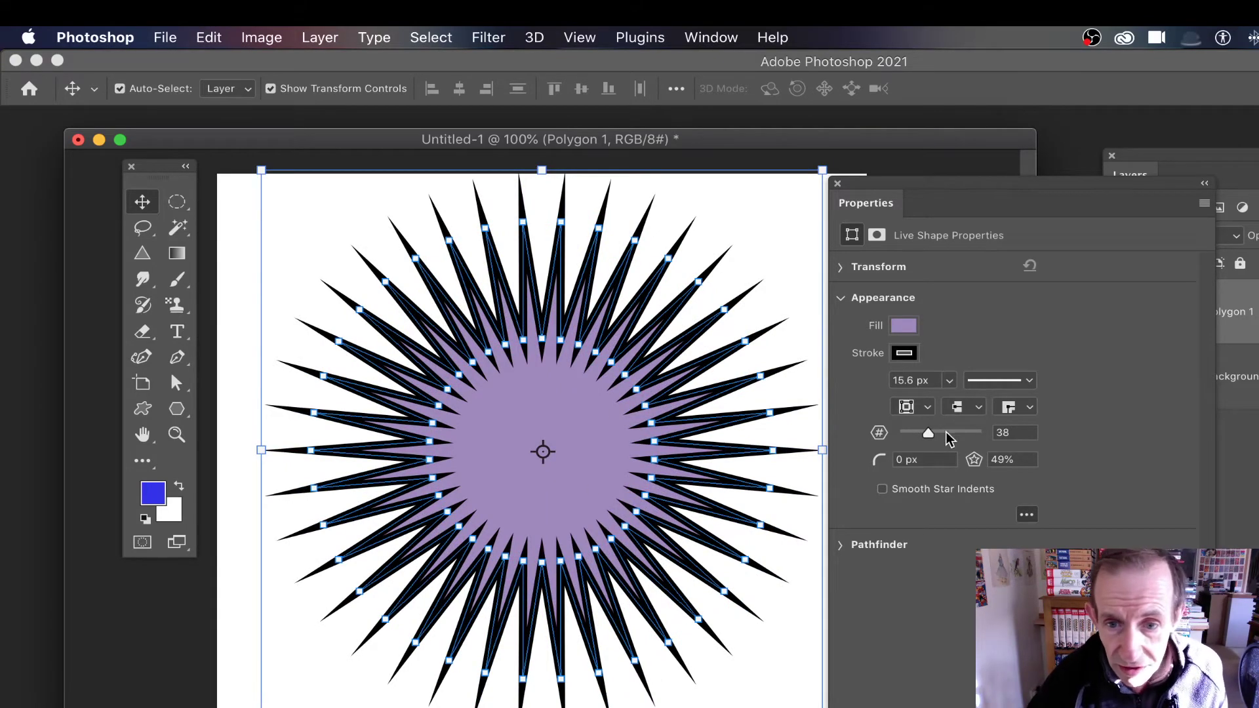
# Step: Reduce the purple star to 11 points and round its tips to a 30 px corner radius
pyautogui.moveTo(927, 433)
pyautogui.mouseDown()
pyautogui.moveTo(904, 435)
pyautogui.moveTo(925, 433)
pyautogui.mouseUp()
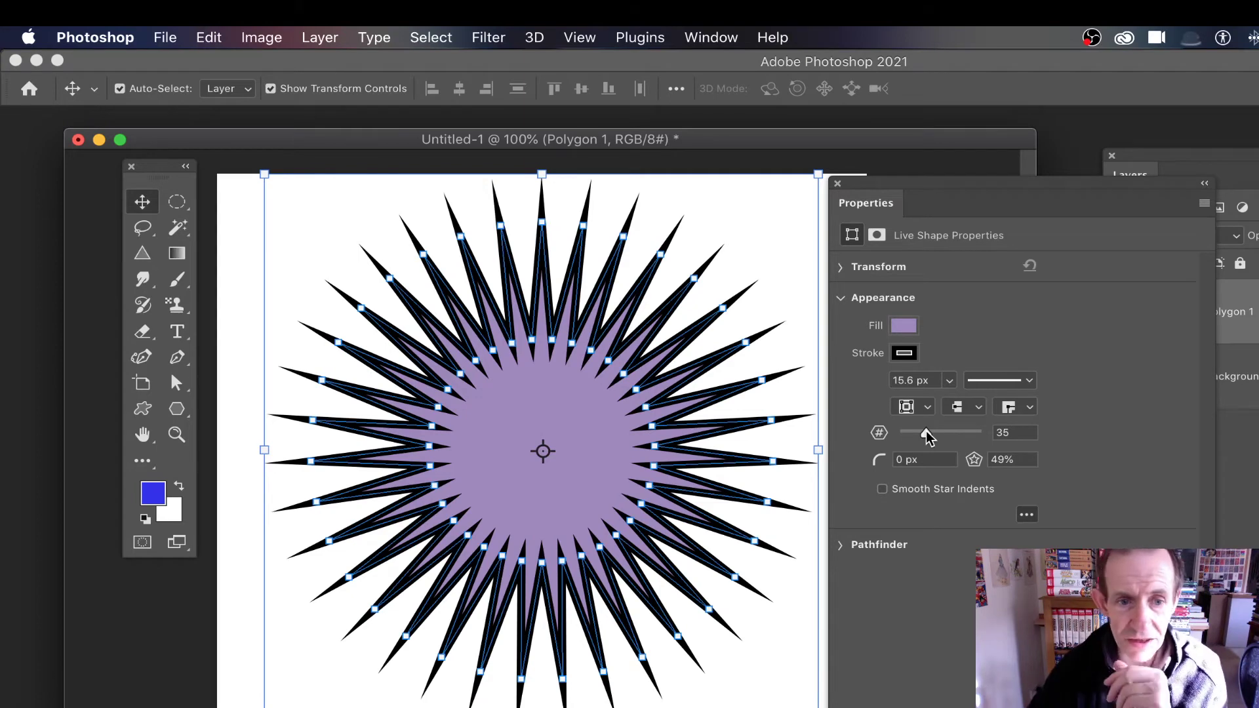
pyautogui.moveTo(927, 431); pyautogui.dragTo(904, 433)
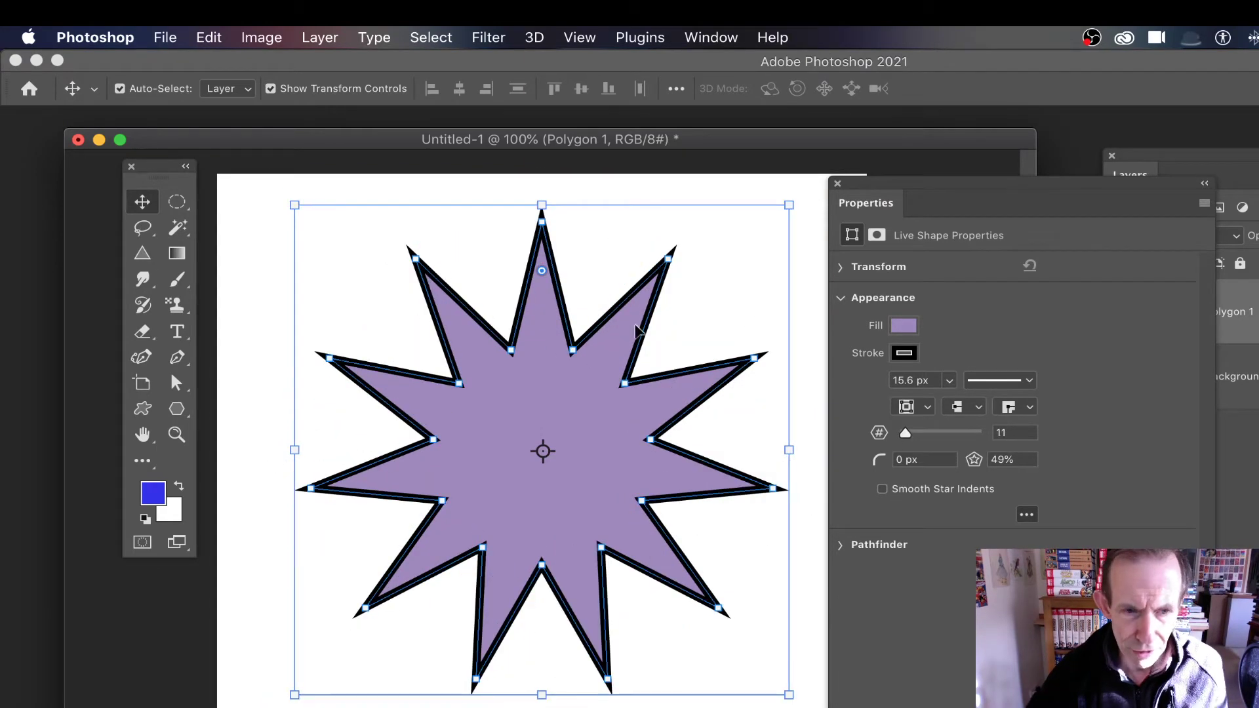
pyautogui.moveTo(542, 270); pyautogui.dragTo(540, 310)
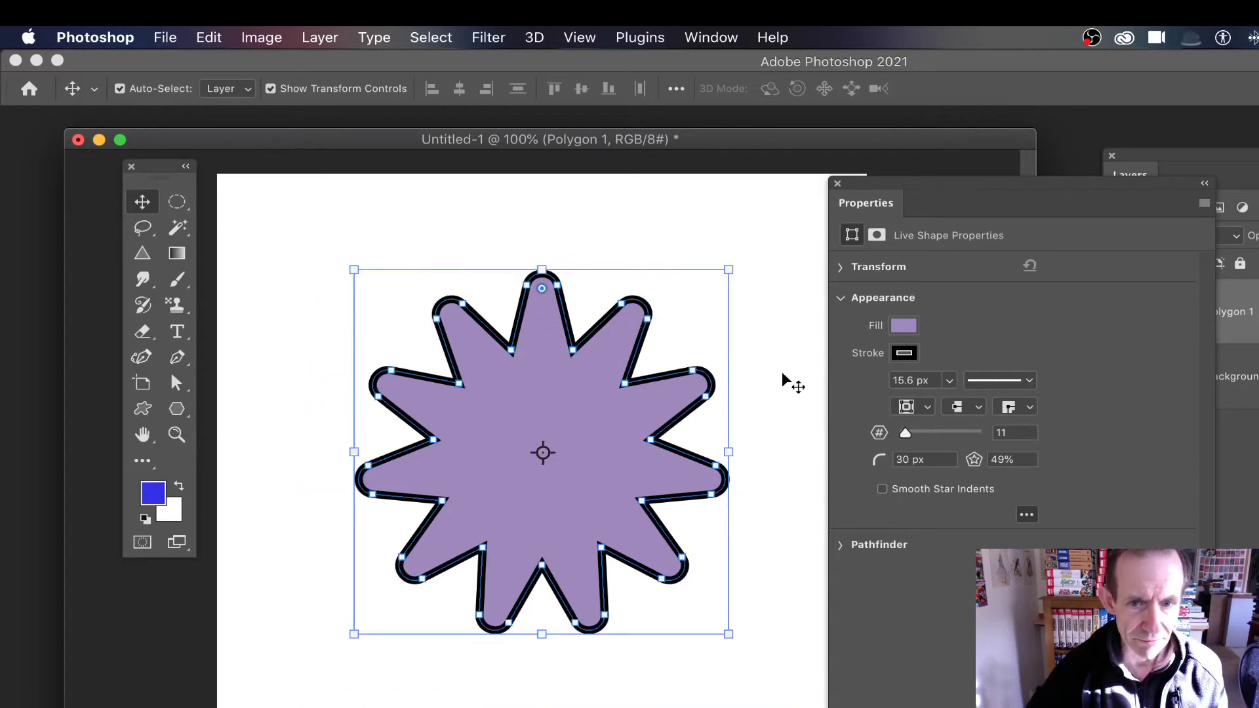
# Step: Set the purple star's number of points to 23 and turn on Smooth Star Indents
pyautogui.moveTo(904, 434); pyautogui.dragTo(915, 434)
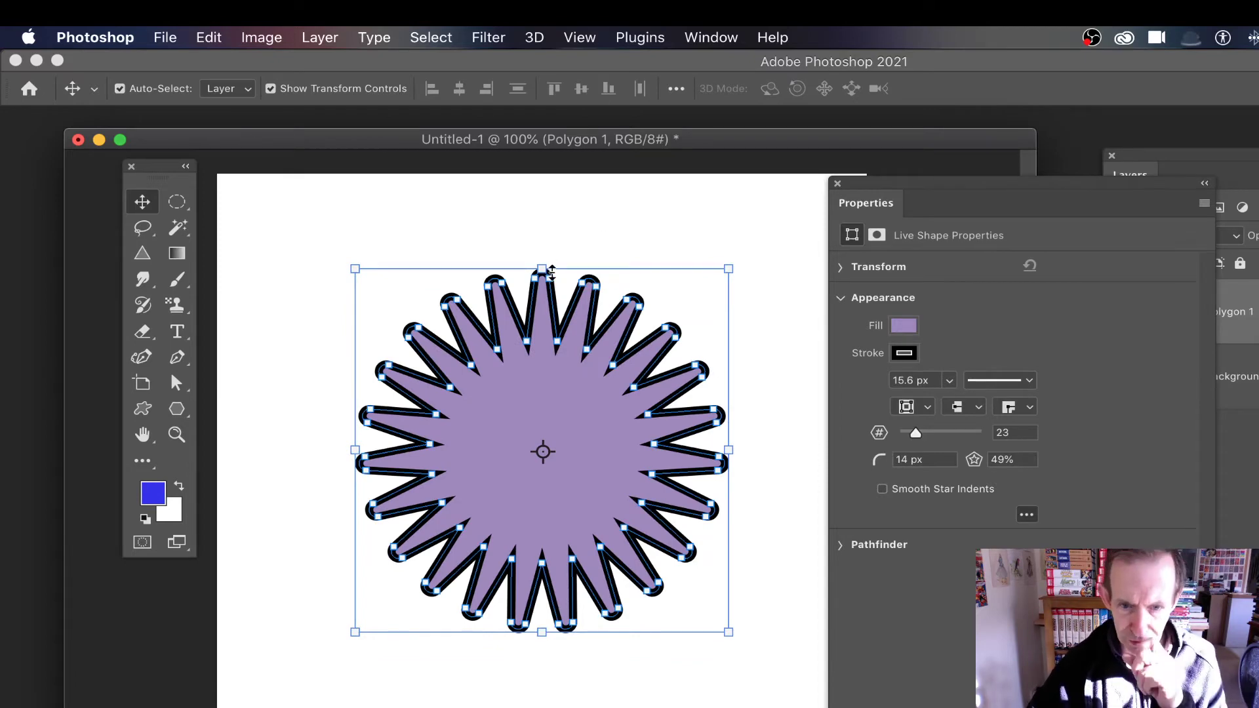
pyautogui.click(883, 489)
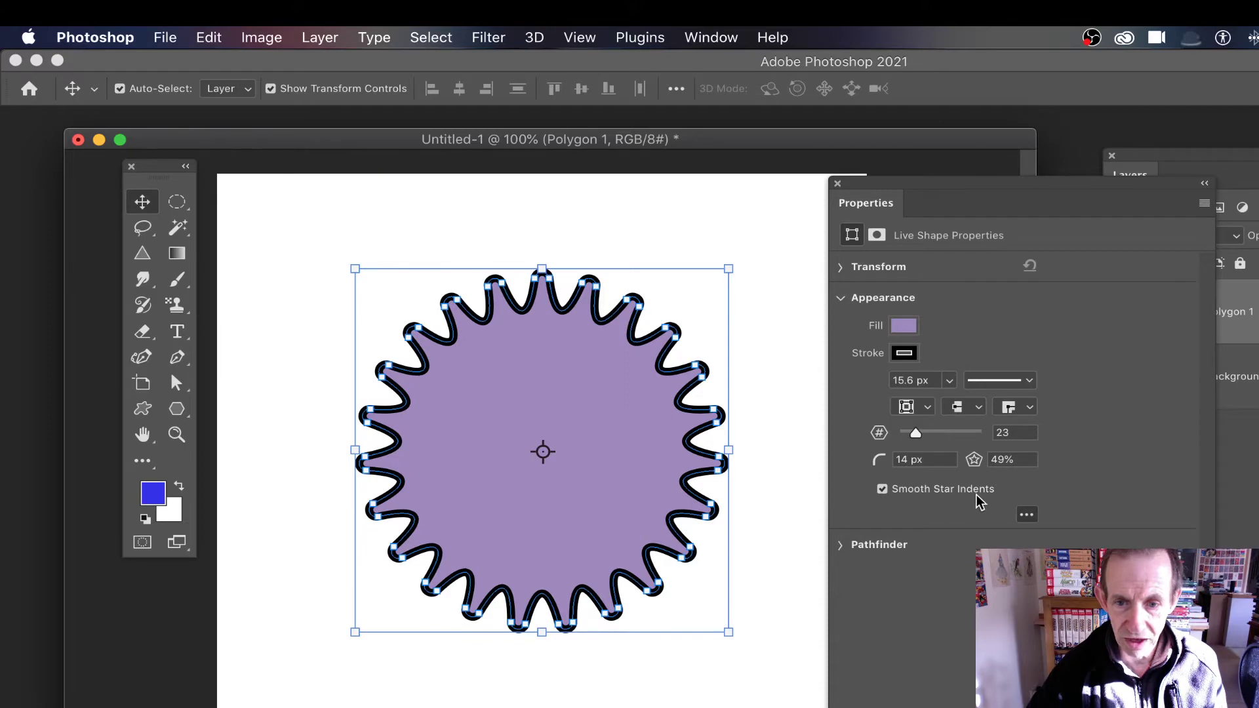
pyautogui.click(883, 489)
pyautogui.click(883, 490)
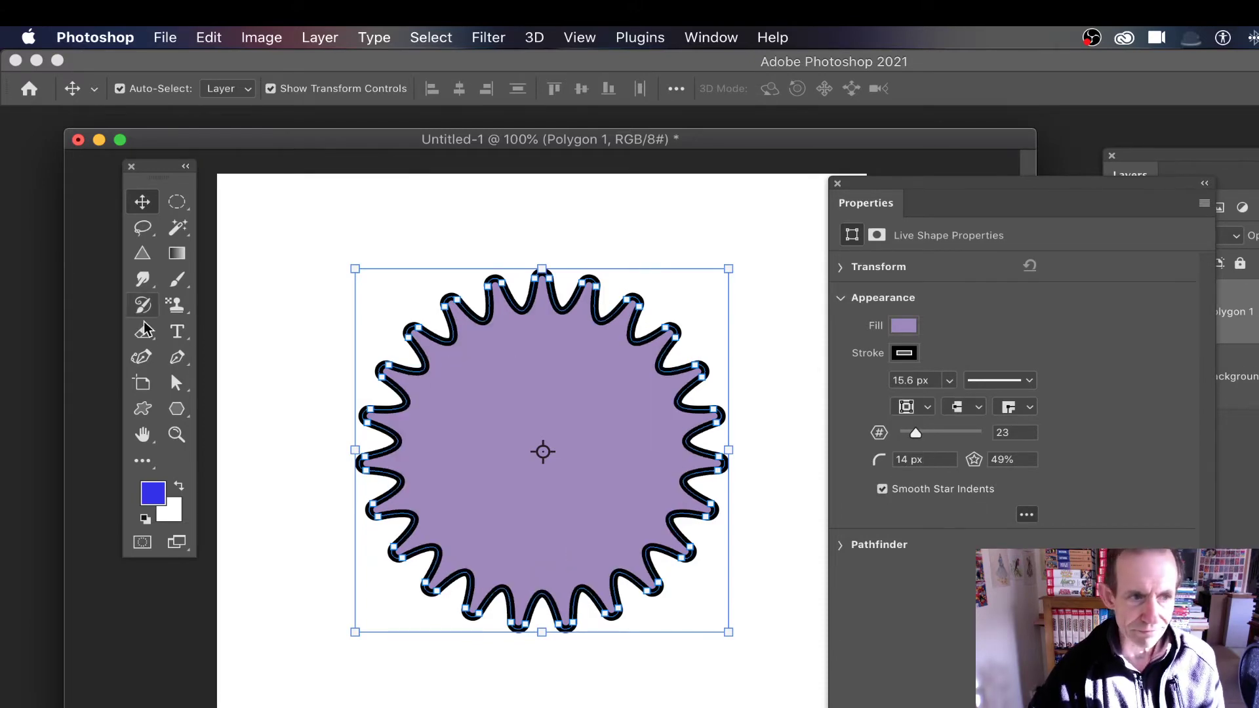
# Step: Draw a four-pointed star about 638 by 634 px over the purple shape and fill it with light green
pyautogui.click(178, 409)
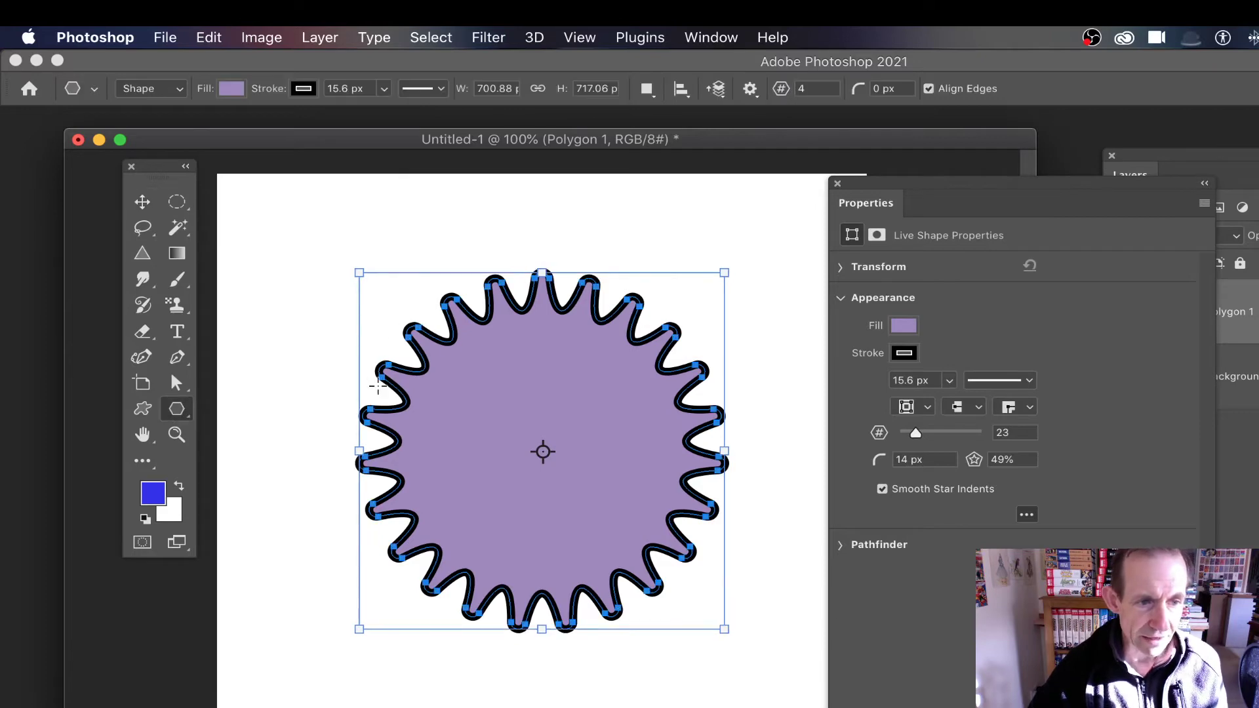
pyautogui.moveTo(398, 305); pyautogui.dragTo(729, 619)
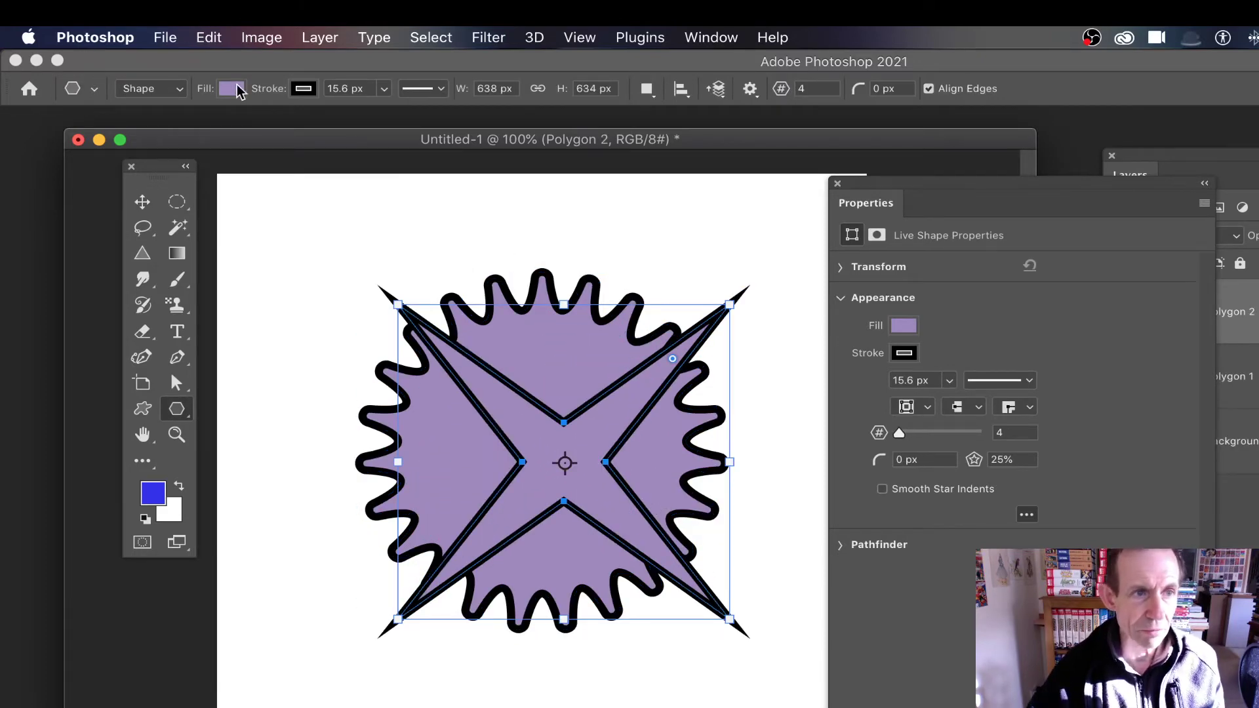
pyautogui.click(232, 89)
pyautogui.click(288, 255)
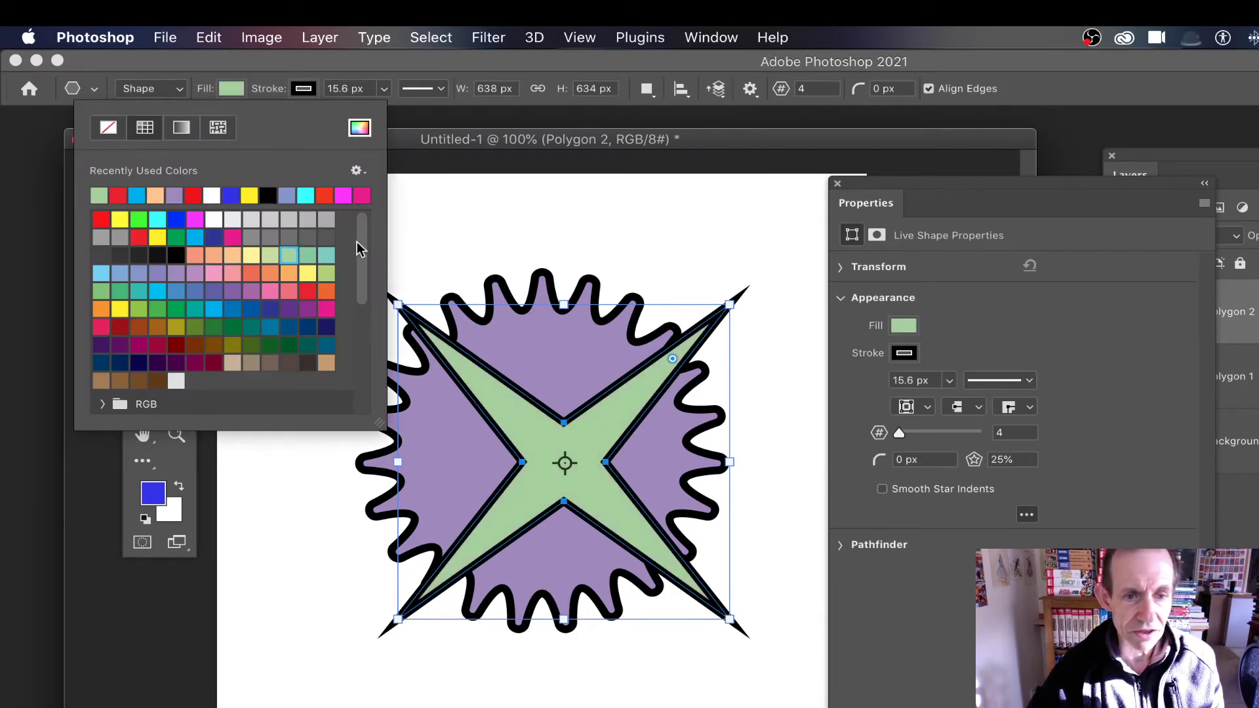
pyautogui.click(939, 189)
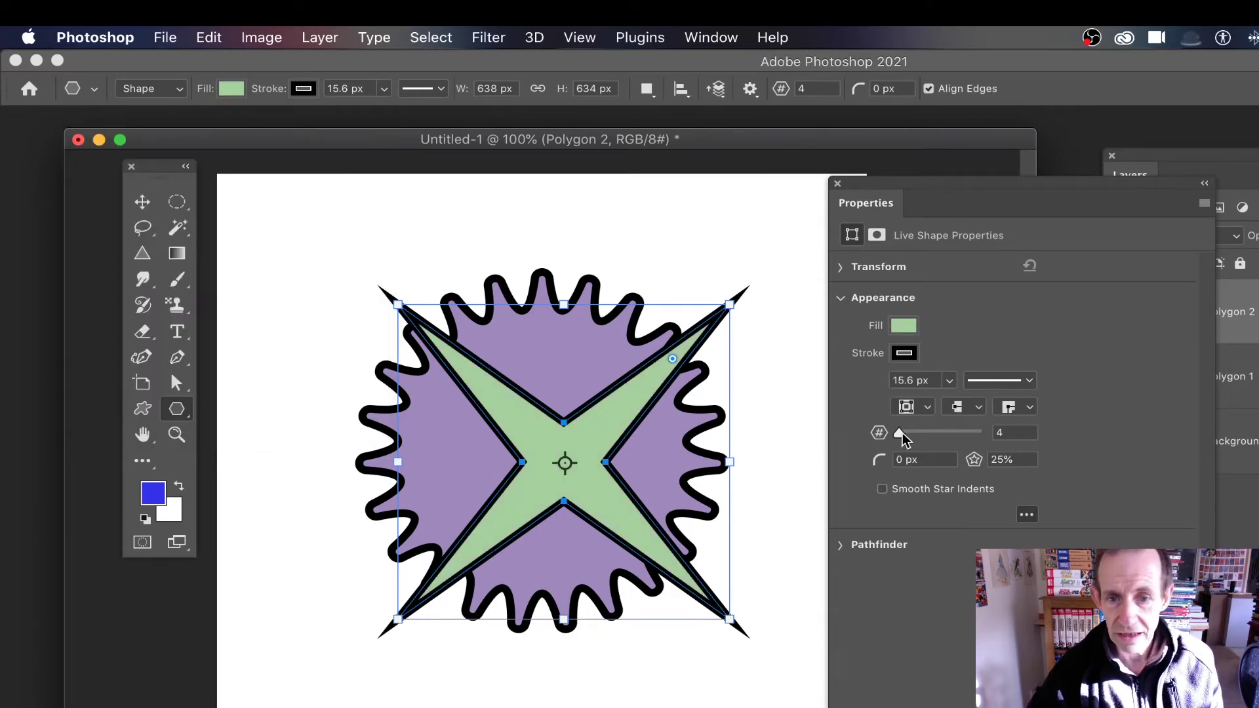
# Step: Set the green star's number of points to 15 and its star ratio to 81%
pyautogui.moveTo(902, 433)
pyautogui.mouseDown()
pyautogui.moveTo(918, 432)
pyautogui.moveTo(908, 433)
pyautogui.mouseUp()
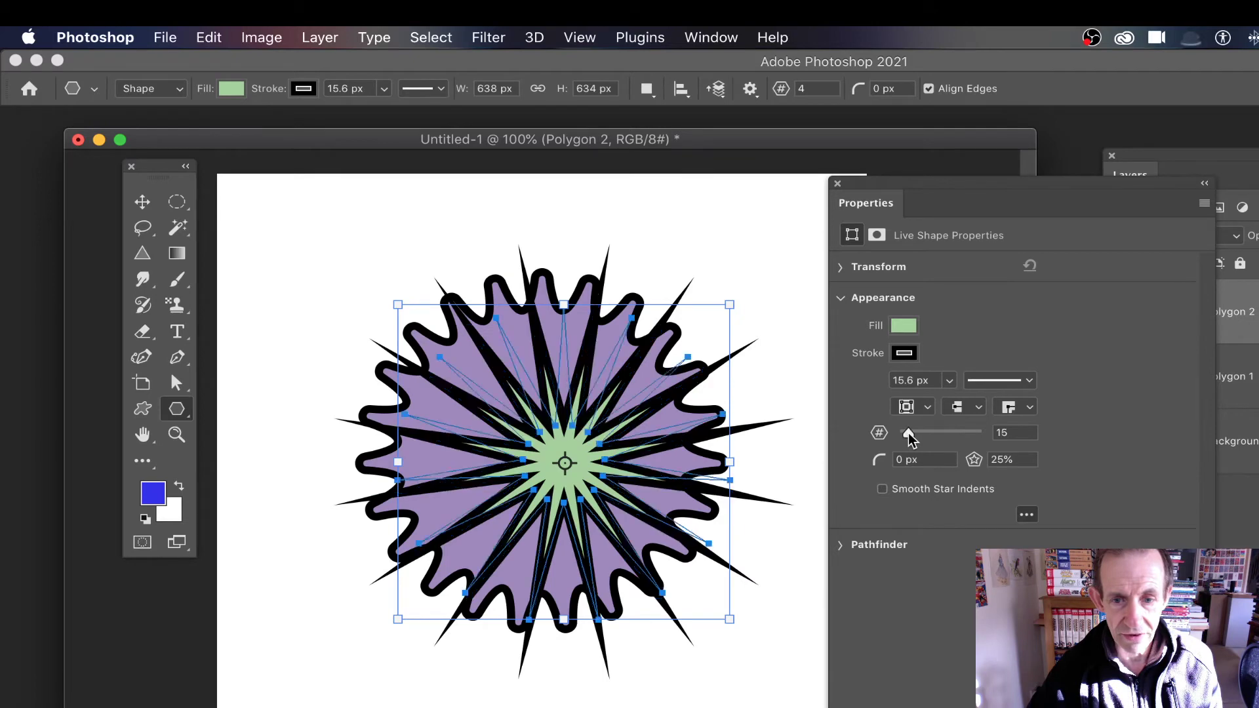
pyautogui.moveTo(975, 459); pyautogui.dragTo(945, 467)
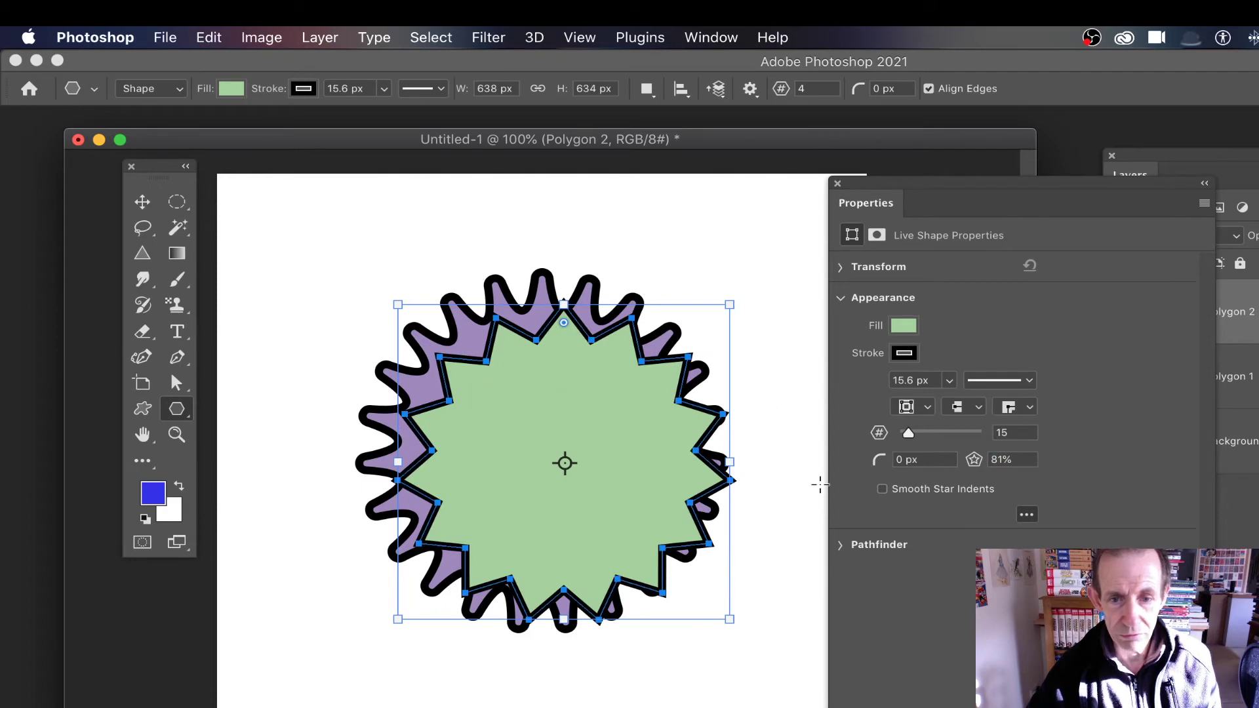
# Step: Round the green star's corners to a 23 px radius and turn on Smooth Star Indents
pyautogui.moveTo(879, 461); pyautogui.dragTo(905, 465)
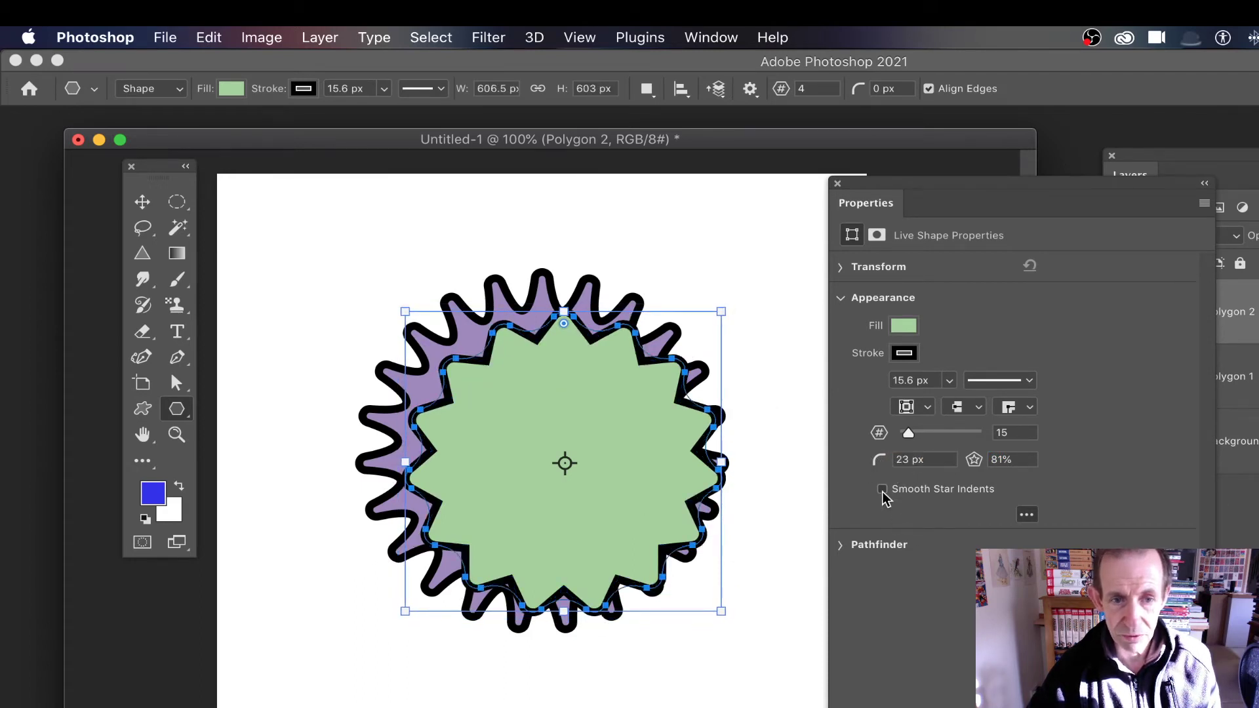
pyautogui.click(883, 490)
pyautogui.click(882, 489)
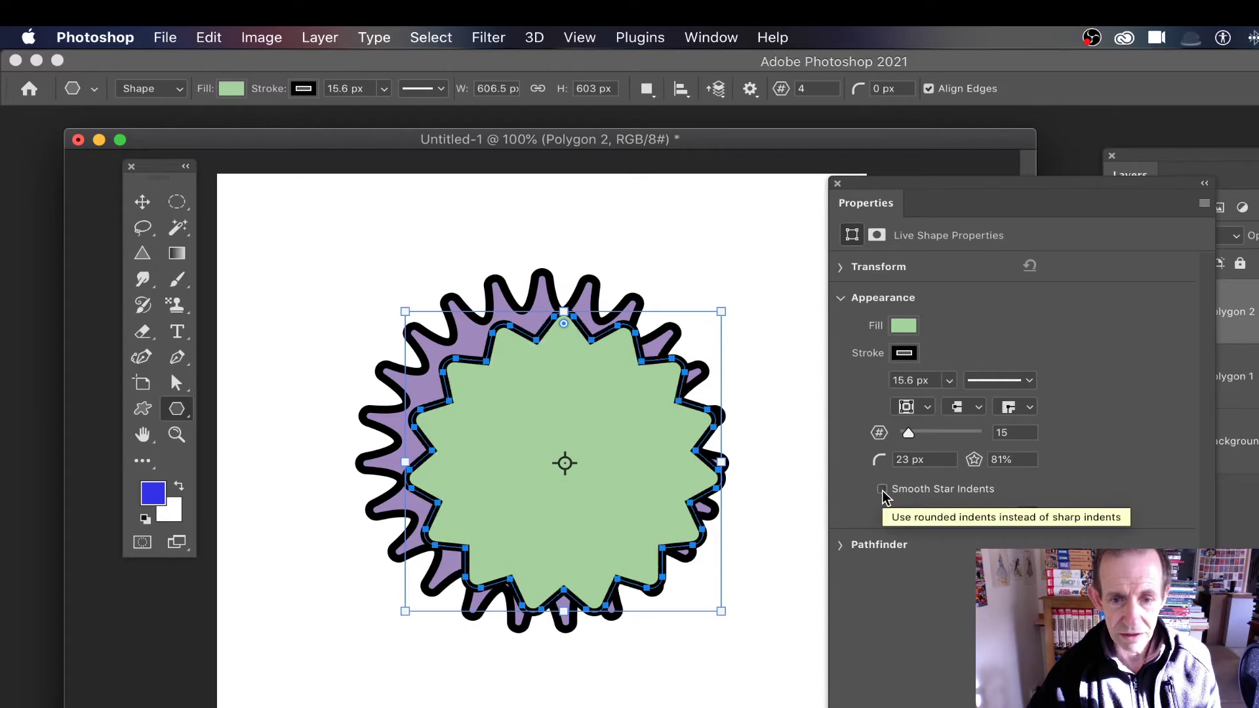
pyautogui.click(883, 490)
pyautogui.moveTo(880, 461)
pyautogui.mouseDown()
pyautogui.moveTo(894, 458)
pyautogui.moveTo(877, 463)
pyautogui.mouseUp()
pyautogui.click(882, 462)
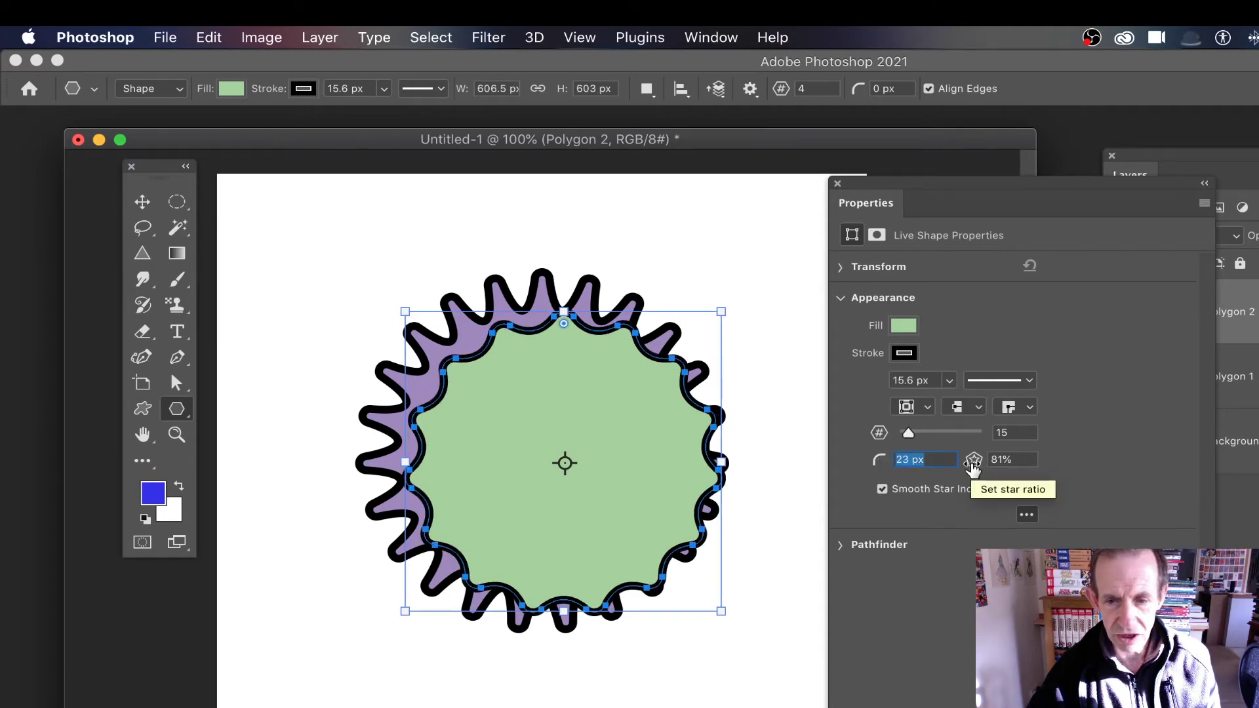
# Step: Reshape the green star to 17 points with a 50% star ratio and a 7 px corner radius
pyautogui.moveTo(973, 467); pyautogui.dragTo(941, 465)
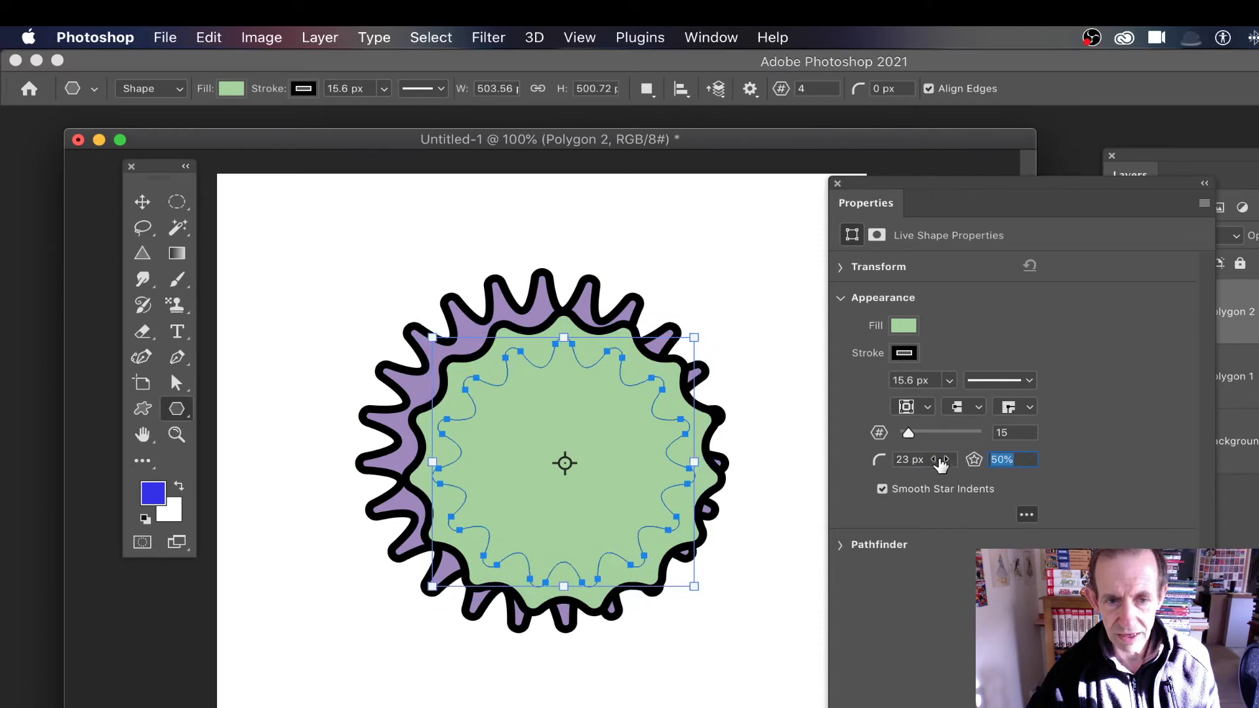
pyautogui.click(941, 464)
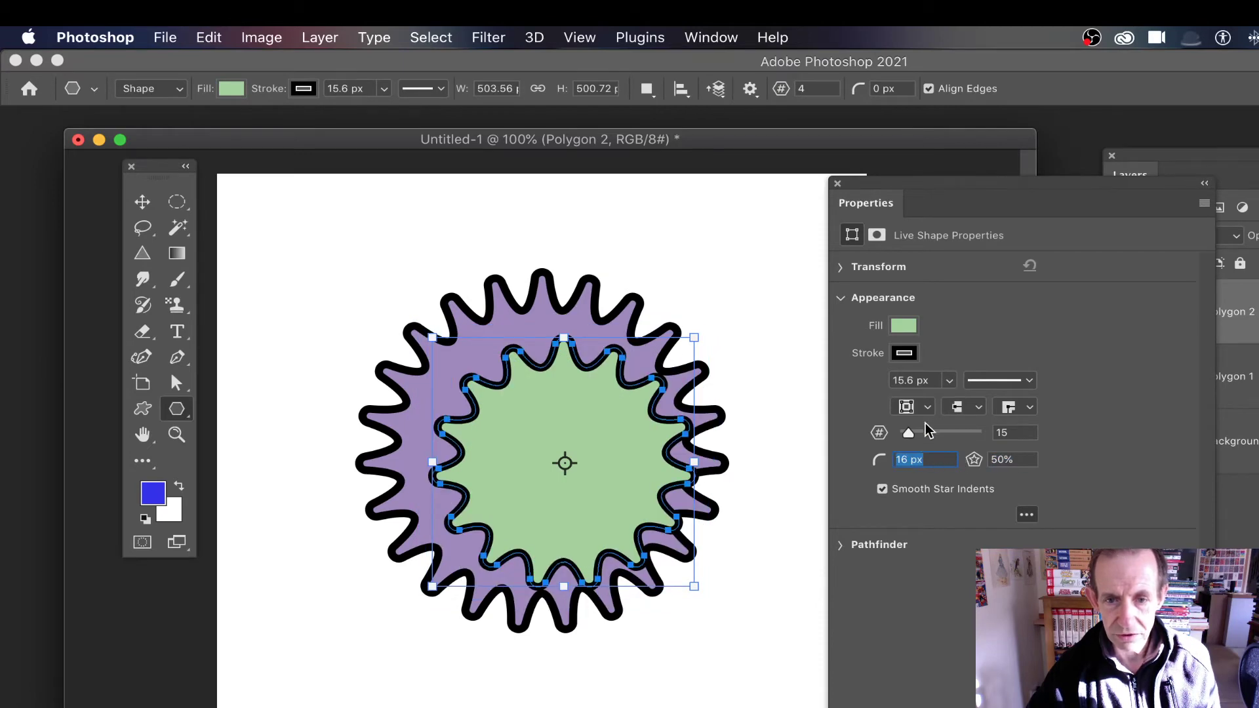
pyautogui.click(917, 433)
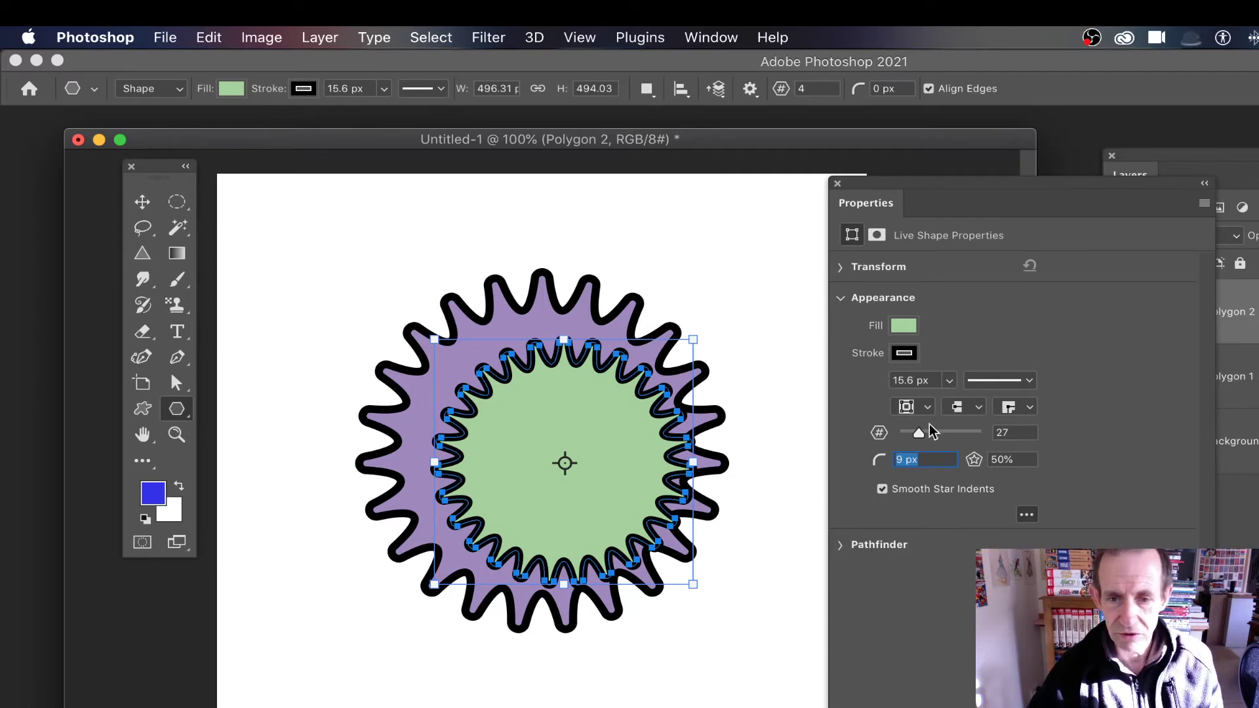
pyautogui.moveTo(923, 430); pyautogui.dragTo(920, 430)
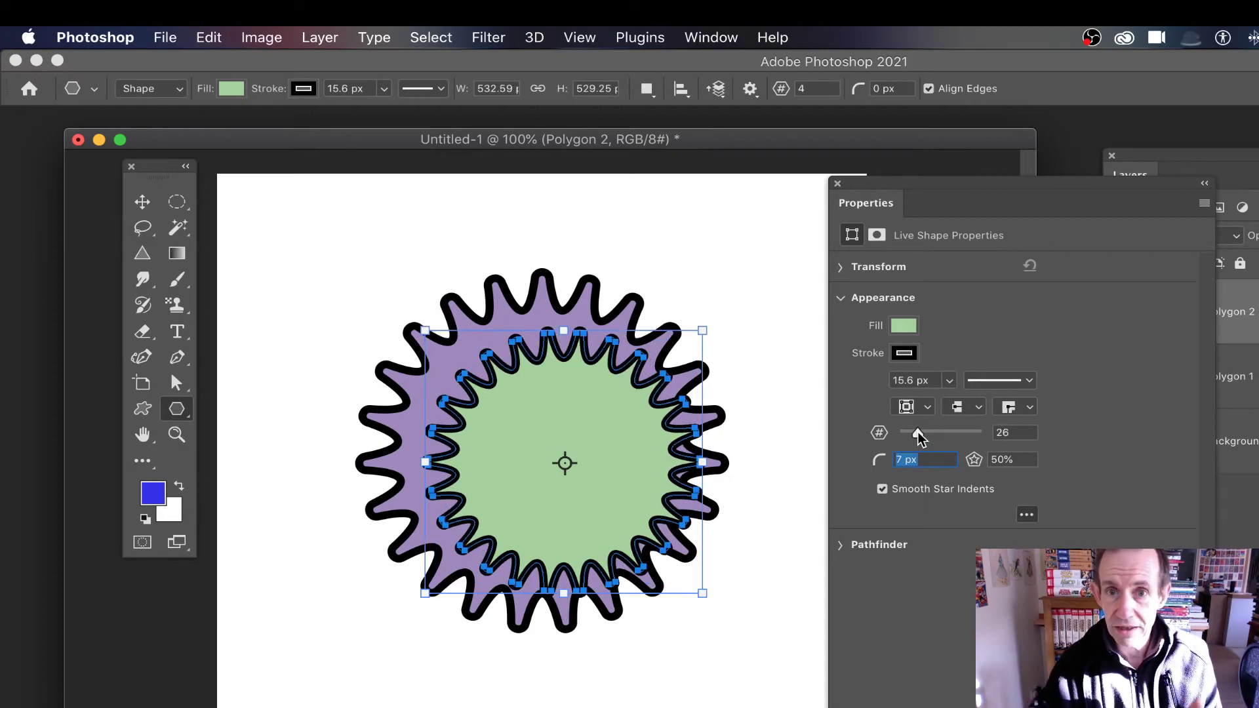
pyautogui.moveTo(918, 432); pyautogui.dragTo(911, 433)
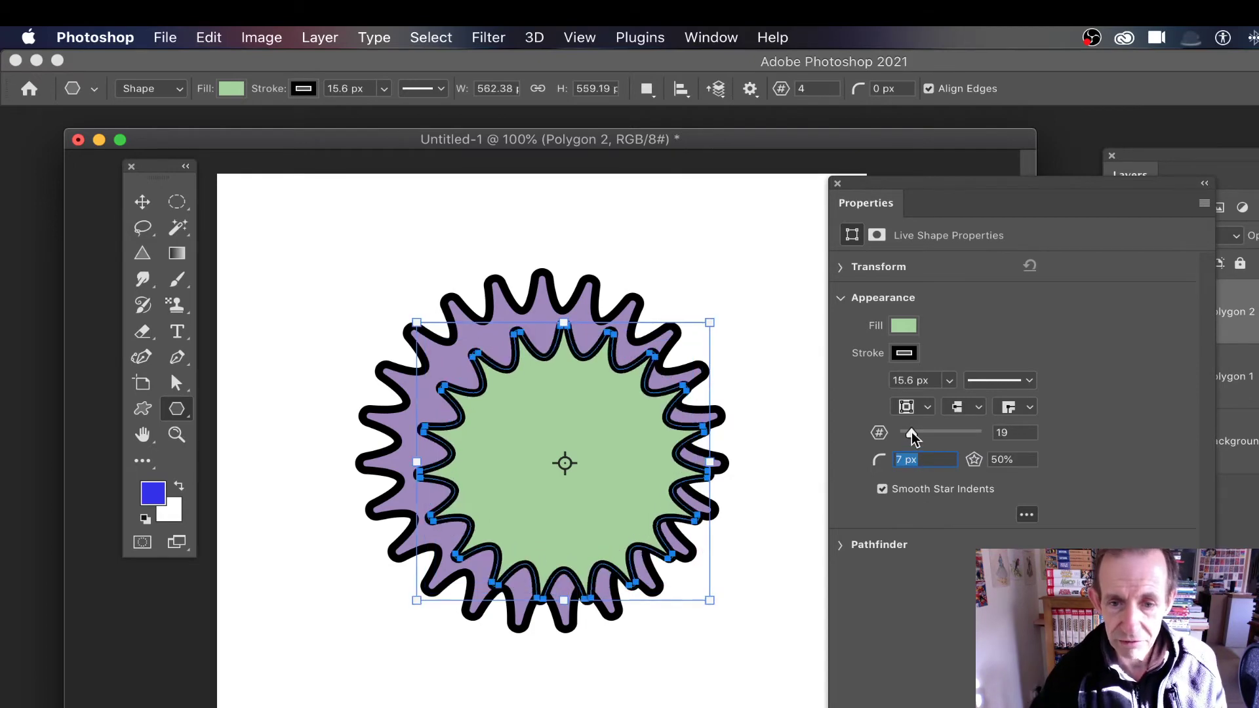
# Step: Give the green star a dashed stroke 1.96 px wide
pyautogui.click(906, 352)
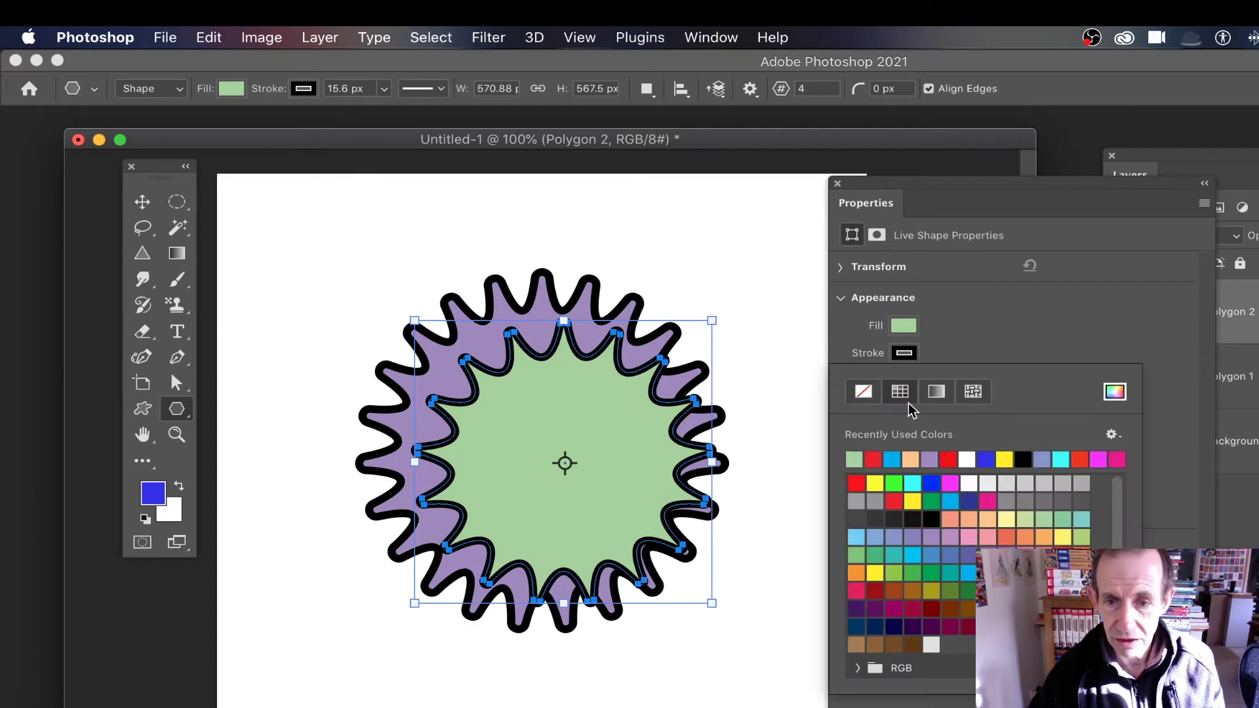
pyautogui.click(1059, 320)
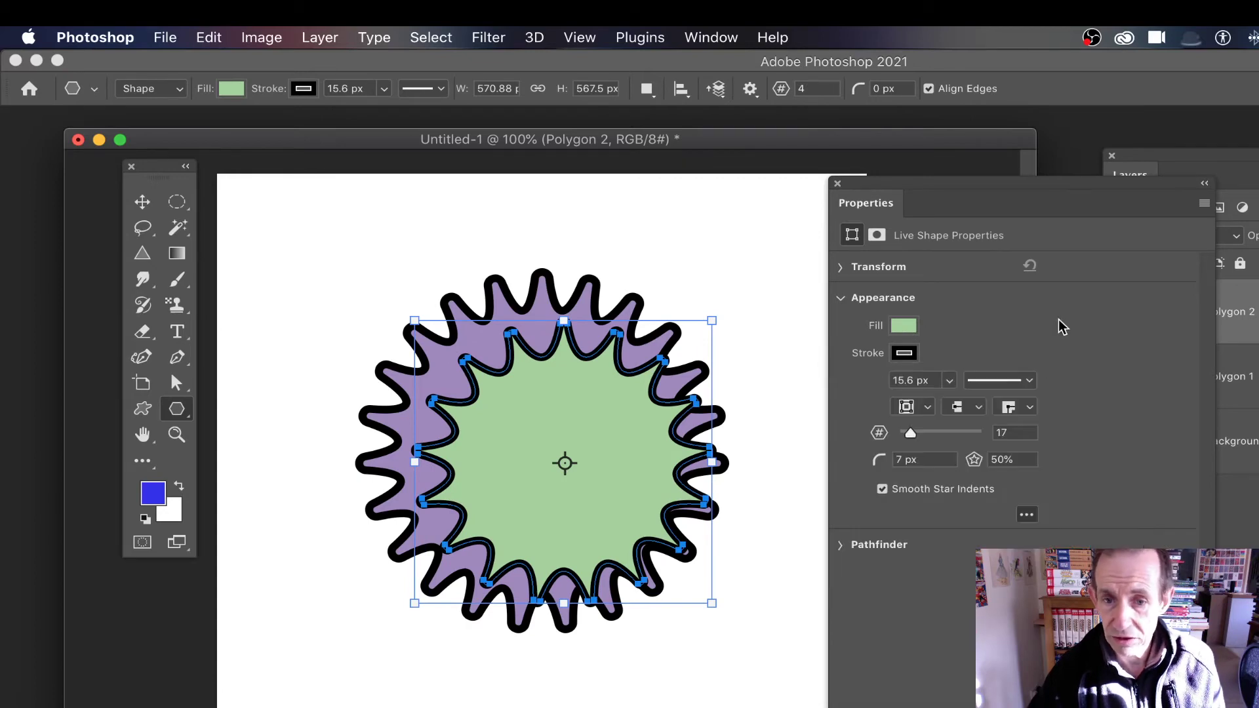
pyautogui.click(1032, 380)
pyautogui.click(996, 482)
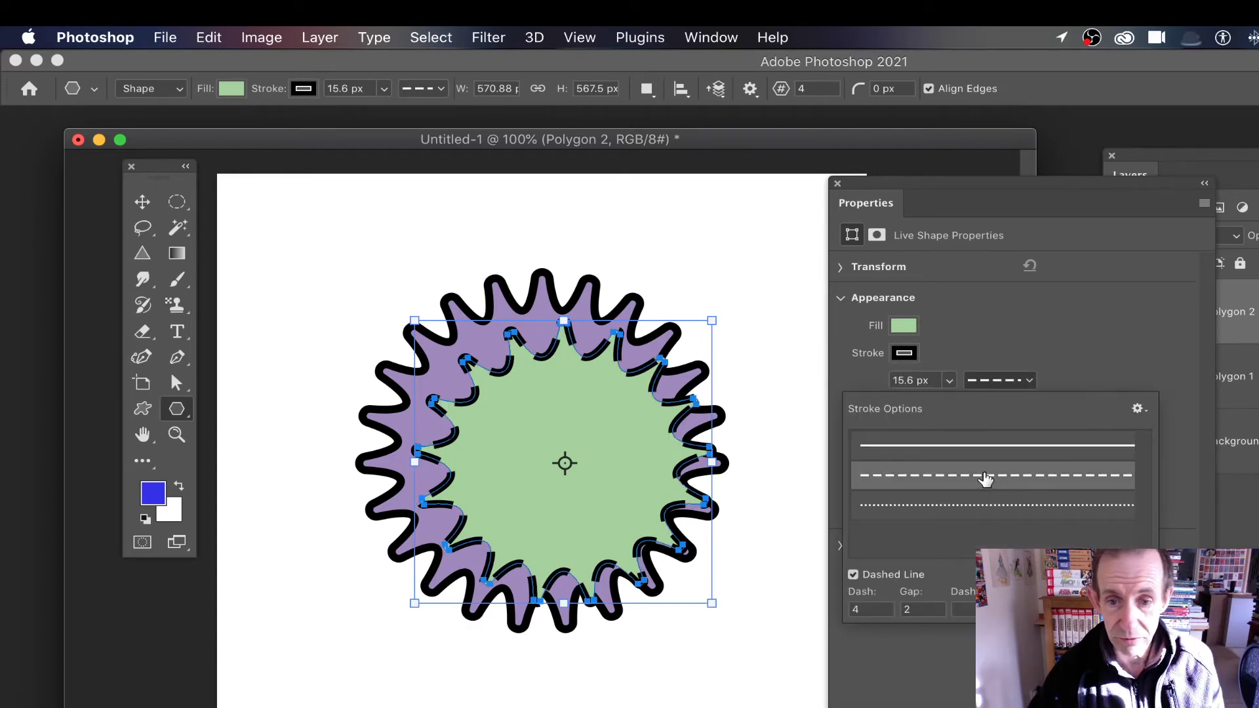
pyautogui.click(1037, 356)
pyautogui.click(948, 381)
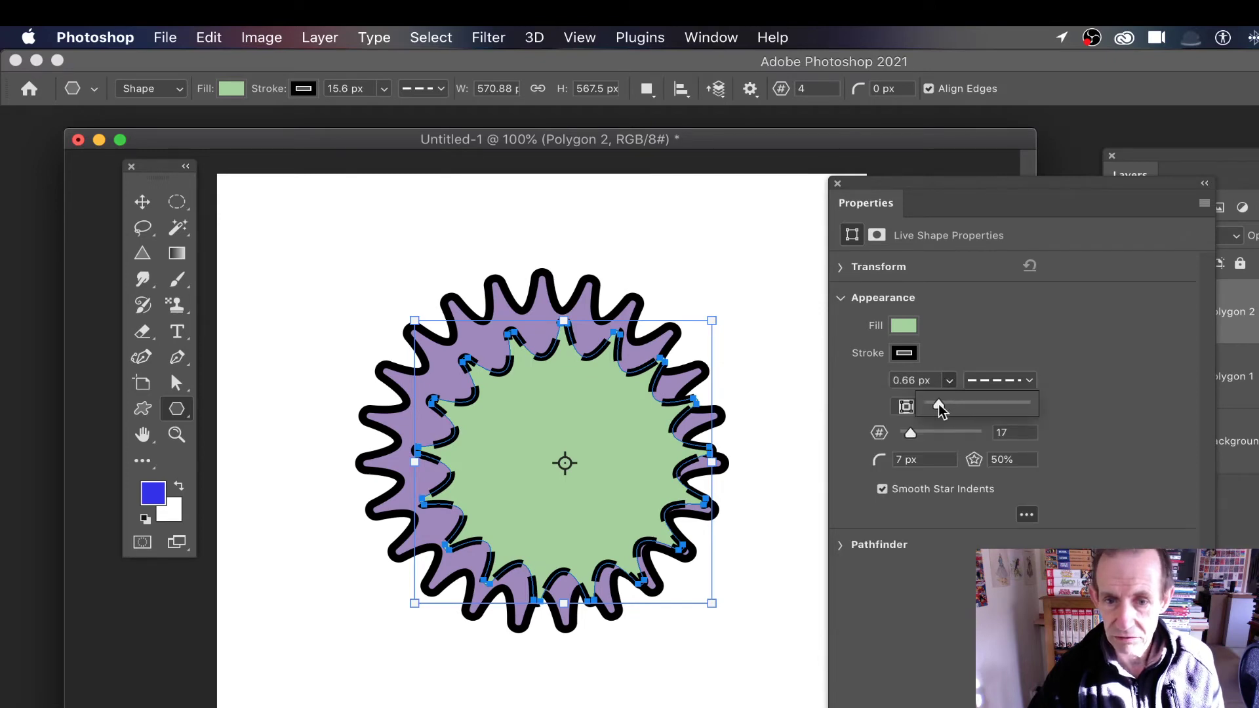
pyautogui.moveTo(938, 404); pyautogui.dragTo(944, 405)
pyautogui.click(1003, 340)
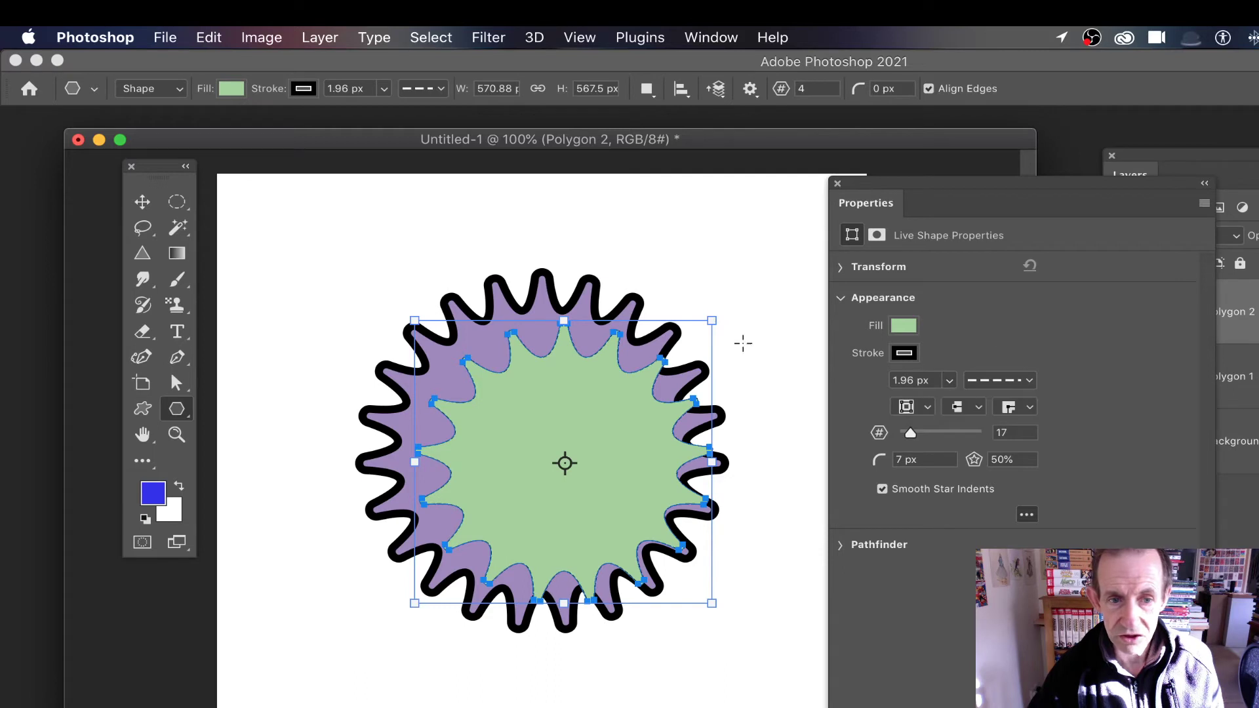
# Step: Replace the green star's solid fill with the first pink pattern in the pattern presets
pyautogui.click(912, 329)
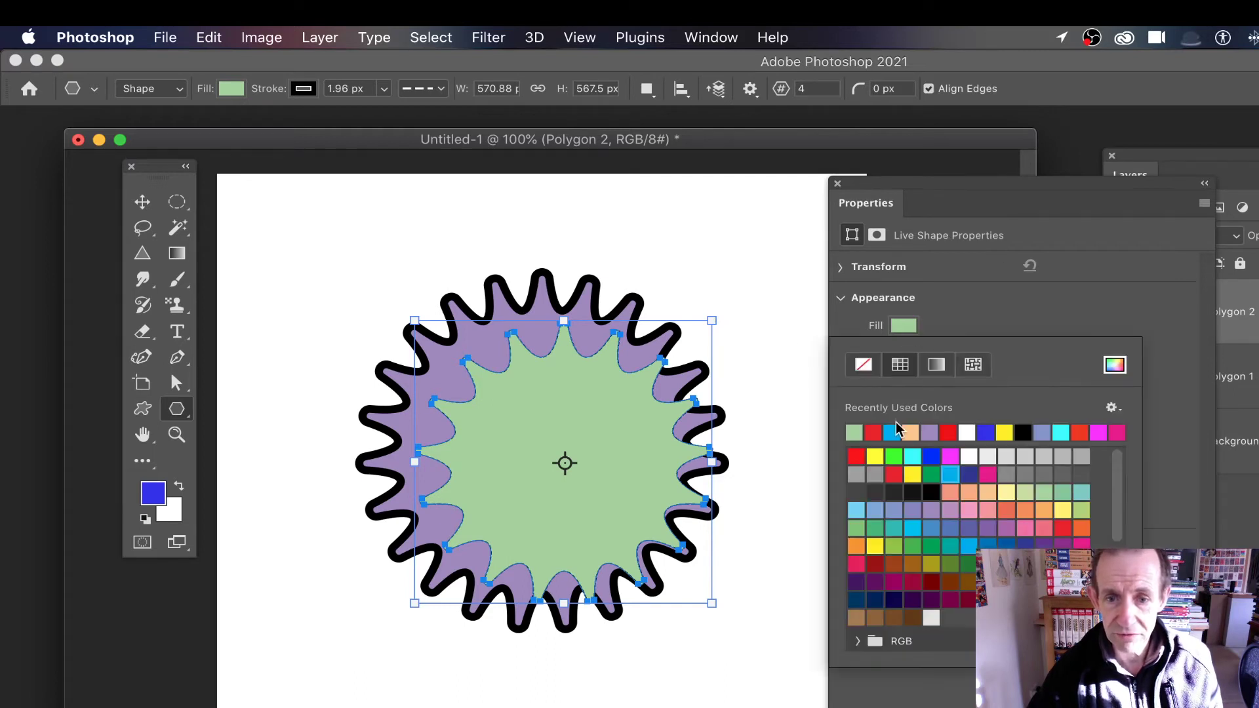
pyautogui.click(973, 365)
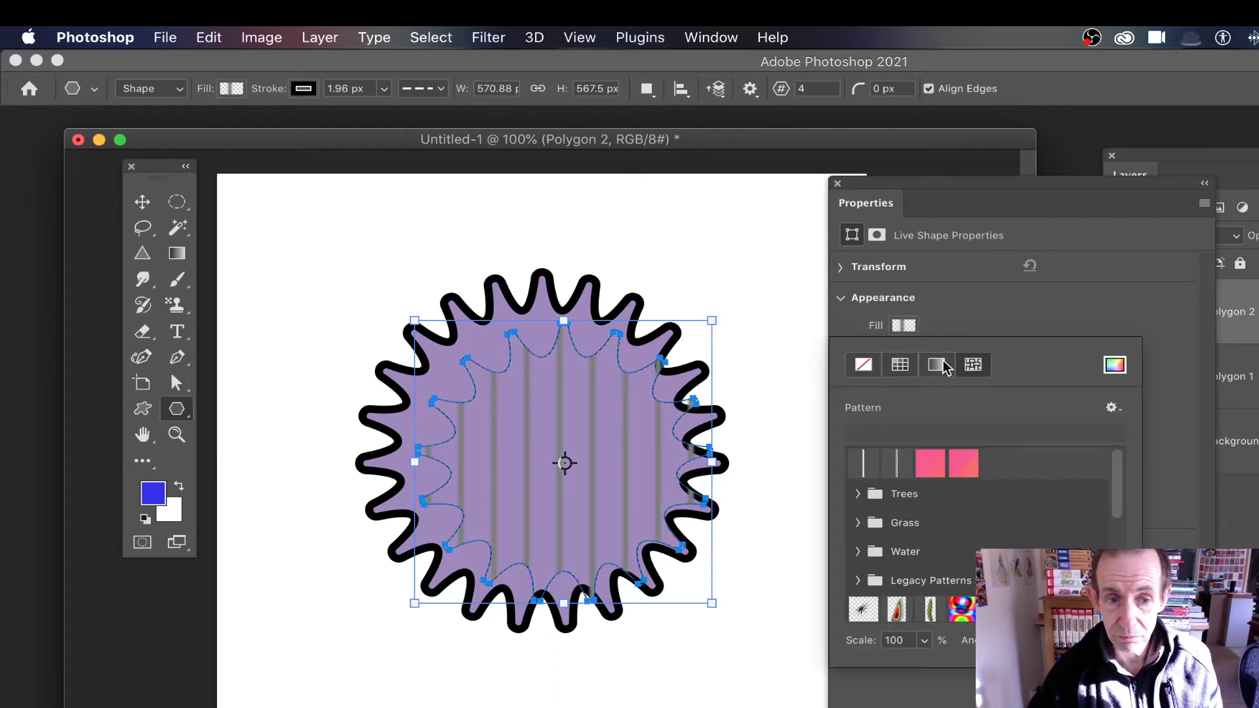
pyautogui.click(931, 466)
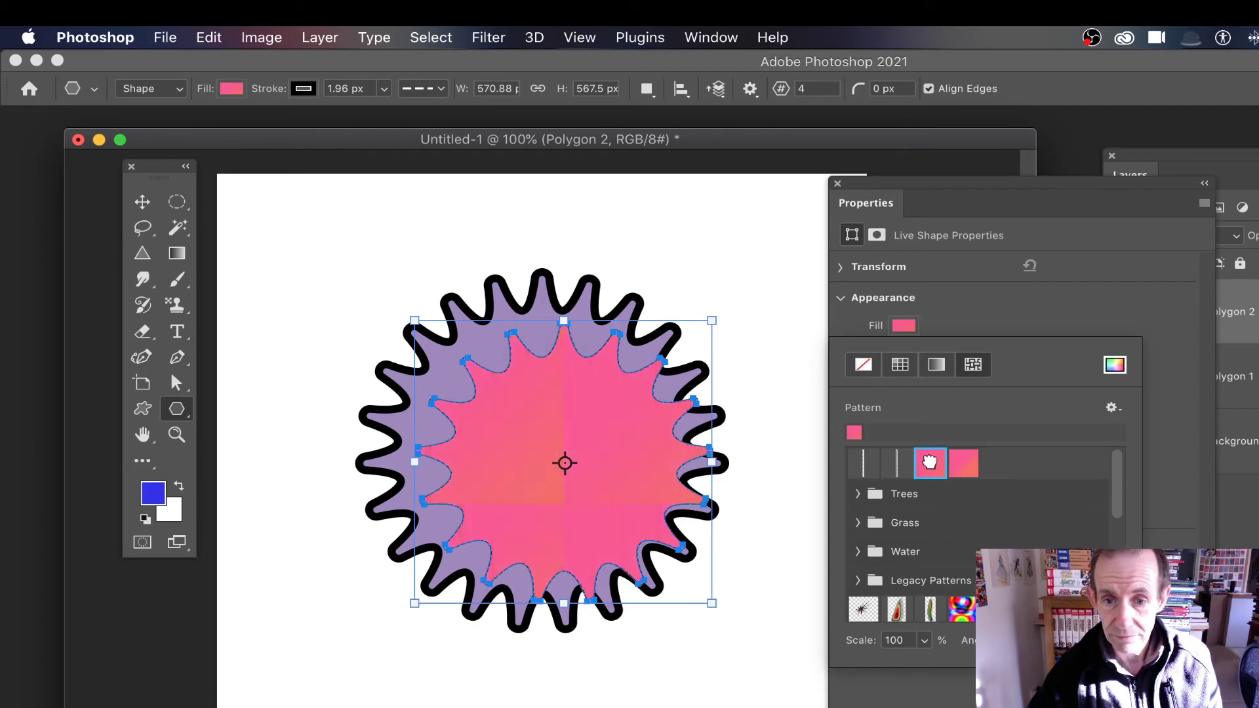
pyautogui.click(1002, 292)
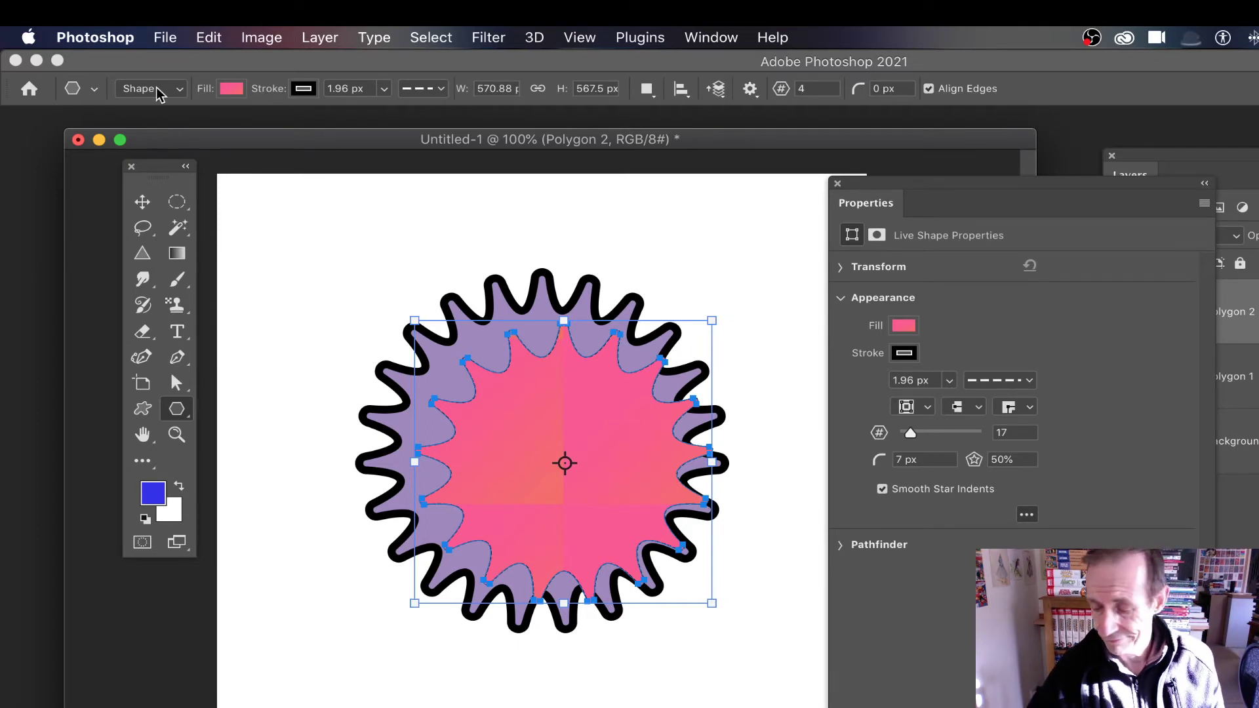
# Step: Delete the pink patterned star and the purple star so the canvas is empty
pyautogui.click(143, 203)
pyautogui.press('BackSpace')
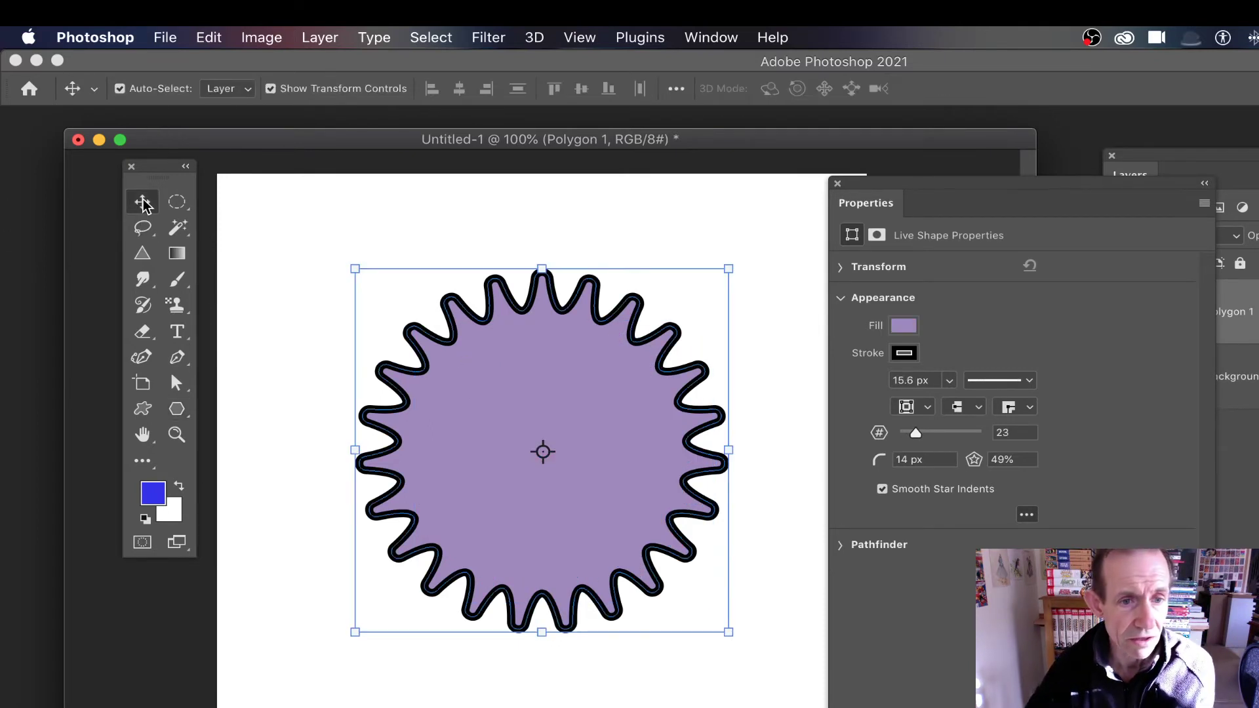
pyautogui.press('BackSpace')
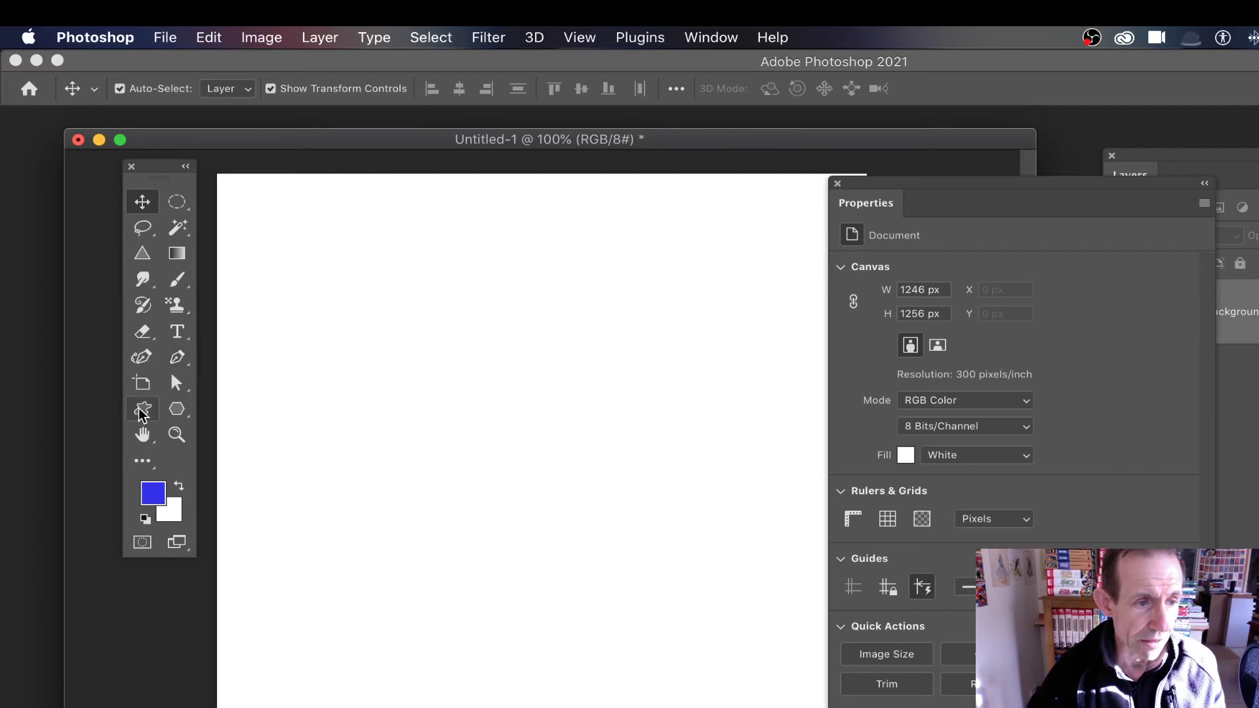
# Step: Activate the Polygon tool and set its path options to Unconstrained
pyautogui.click(177, 410)
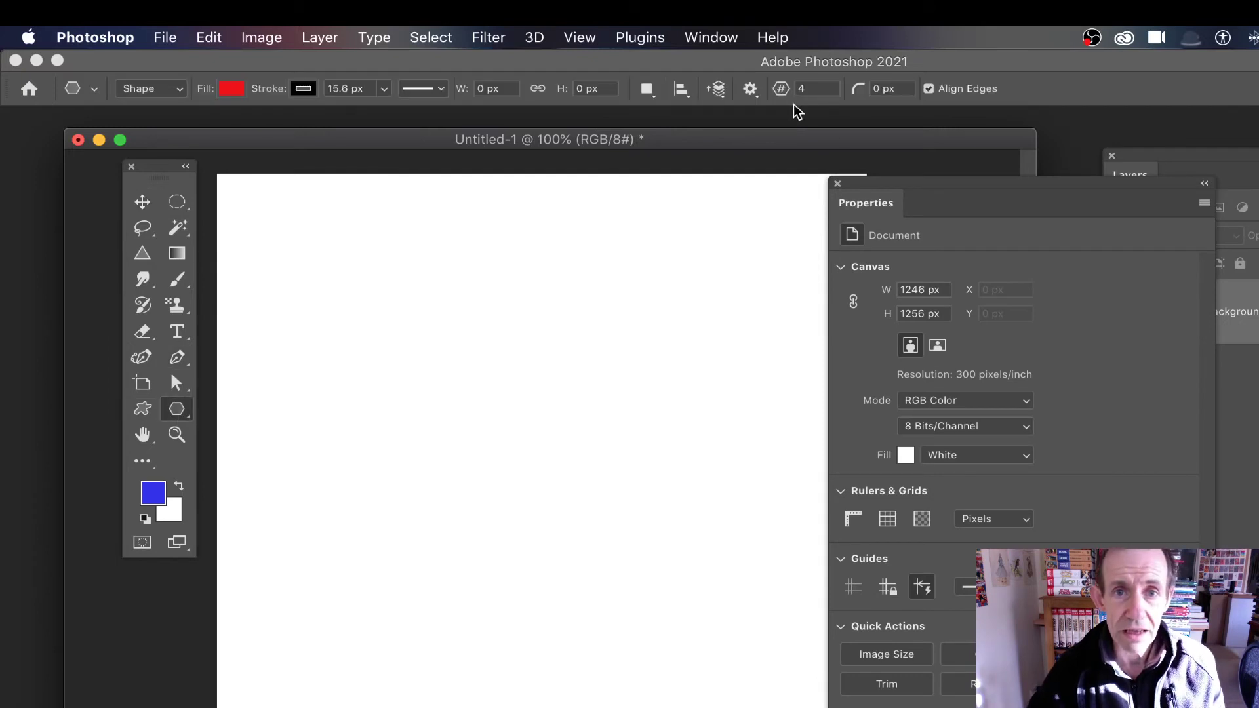
pyautogui.click(751, 92)
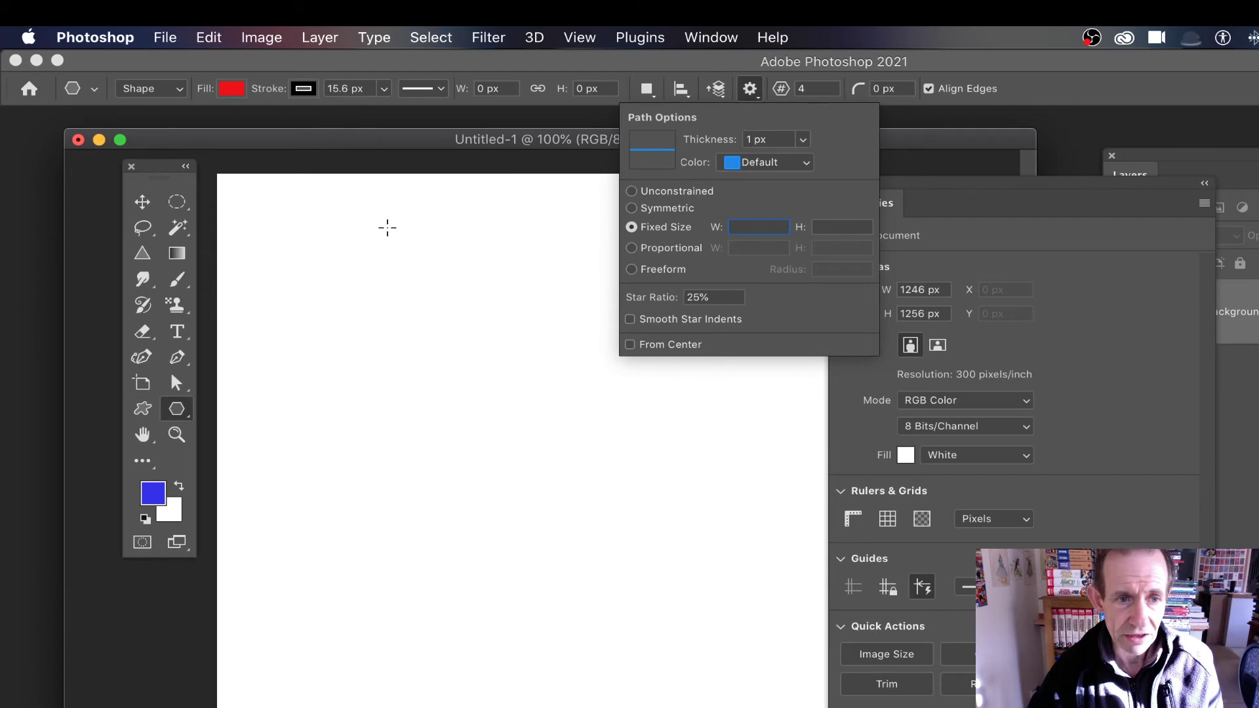
pyautogui.click(762, 228)
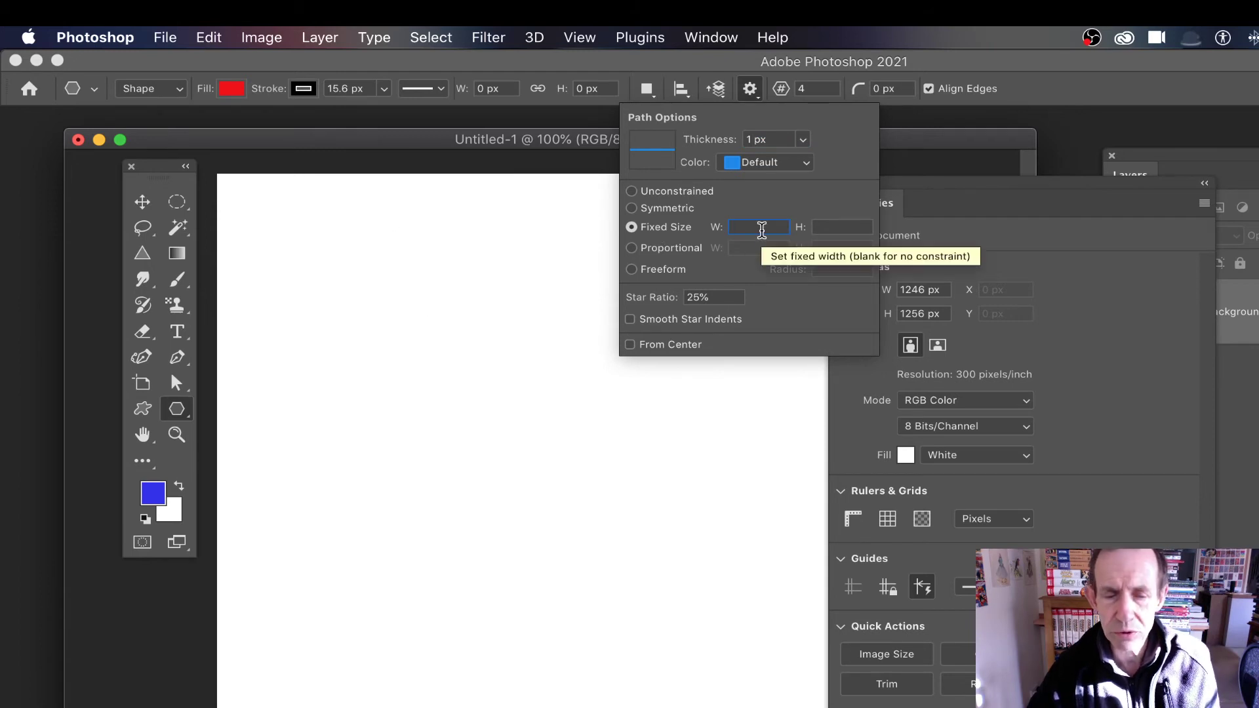
pyautogui.click(631, 191)
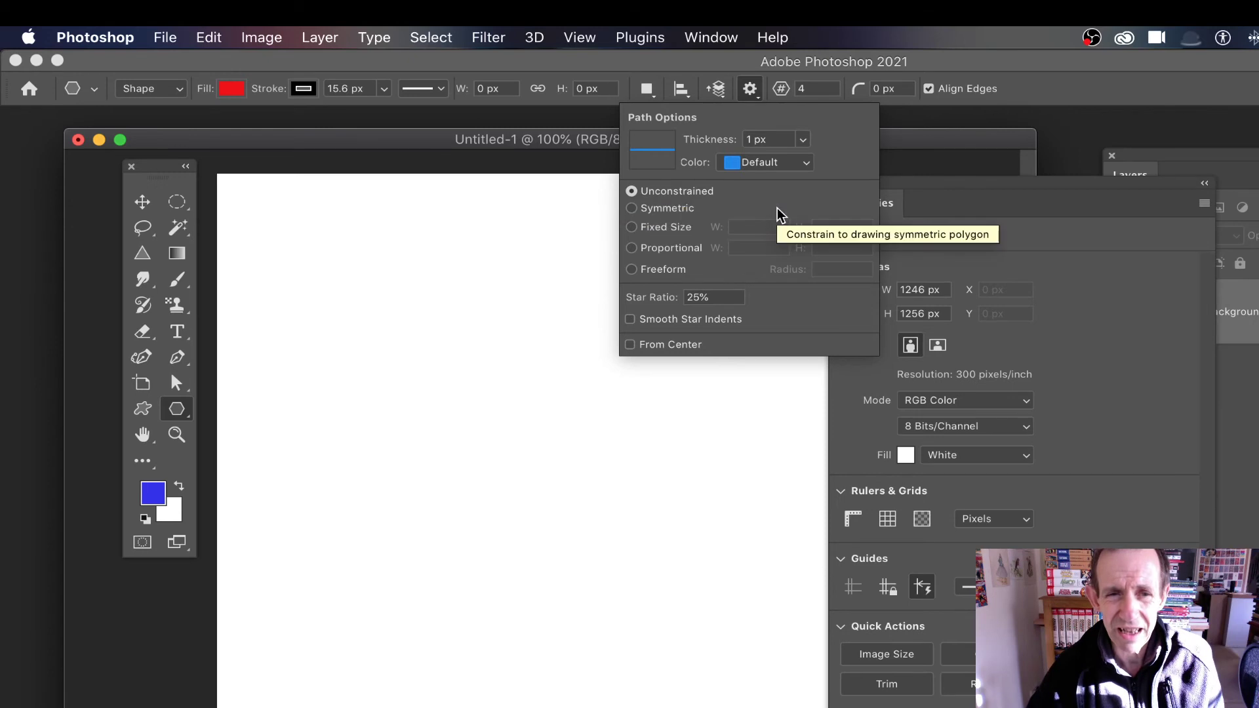
pyautogui.click(945, 147)
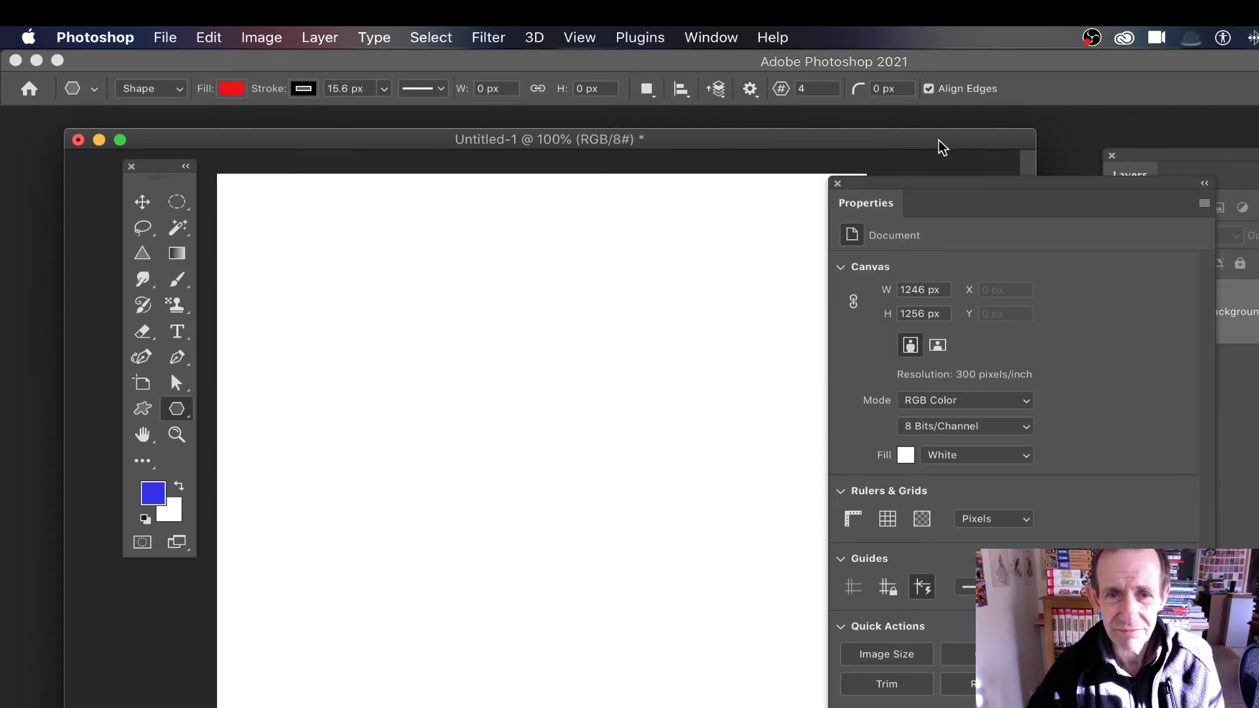
# Step: Draw a star in Path mode and give it 27 points, a 4 px corner radius and a 56% star ratio
pyautogui.click(155, 88)
pyautogui.click(154, 102)
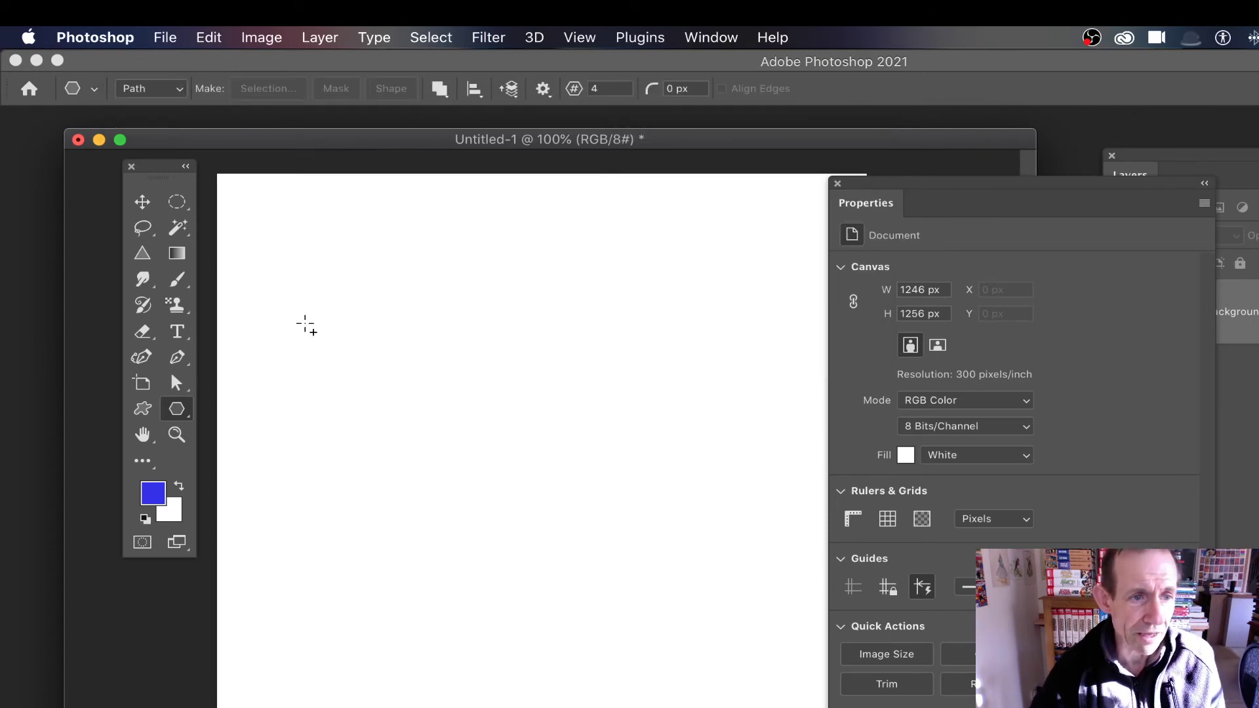
pyautogui.moveTo(249, 204); pyautogui.dragTo(704, 632)
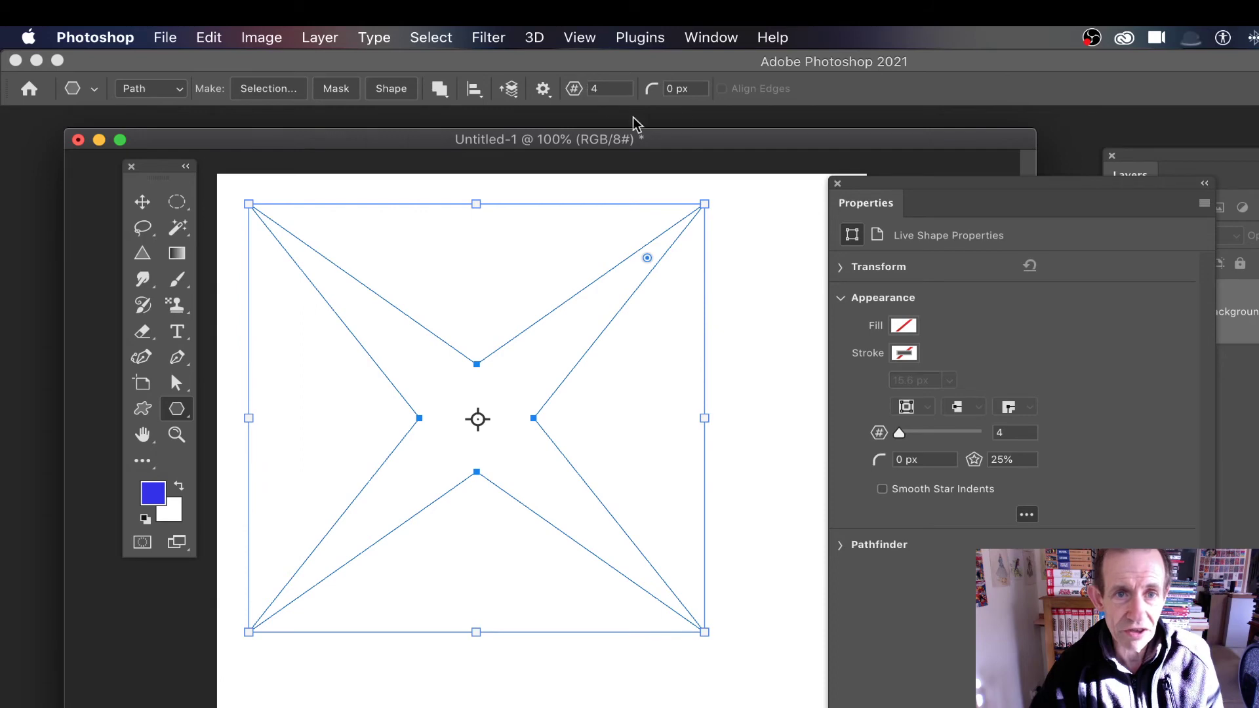
pyautogui.moveTo(898, 434); pyautogui.dragTo(873, 459)
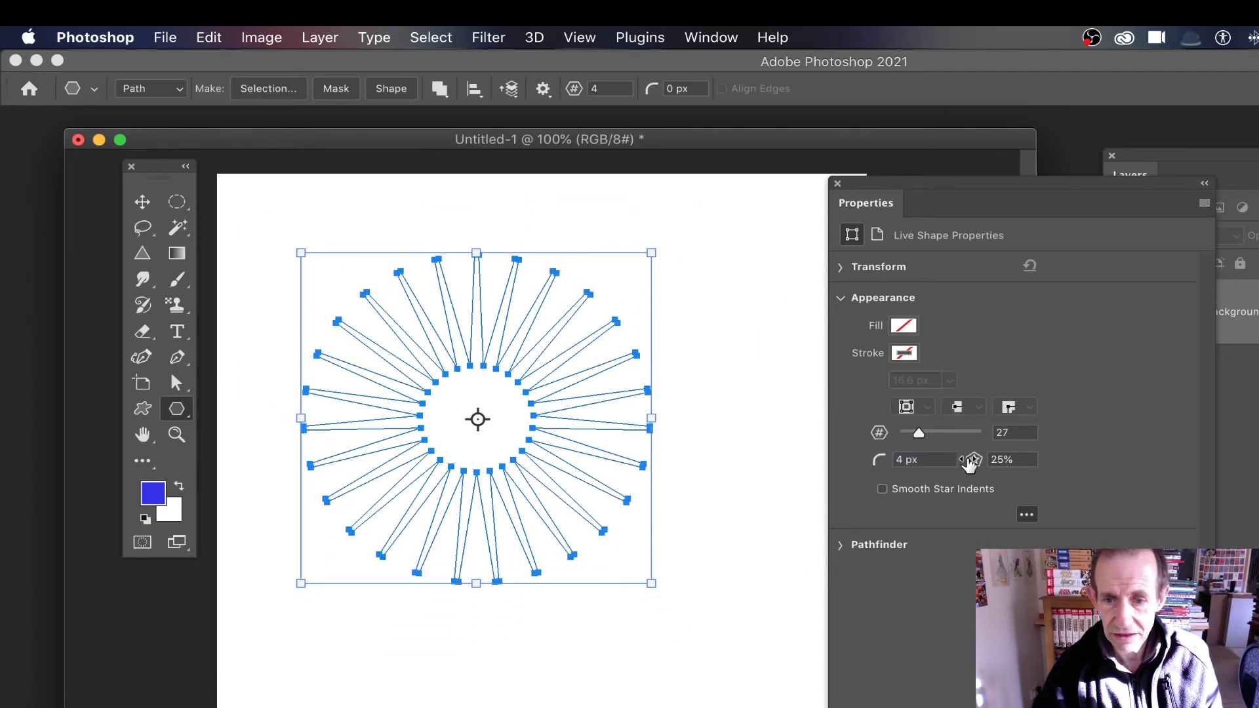
pyautogui.moveTo(973, 459); pyautogui.dragTo(1004, 465)
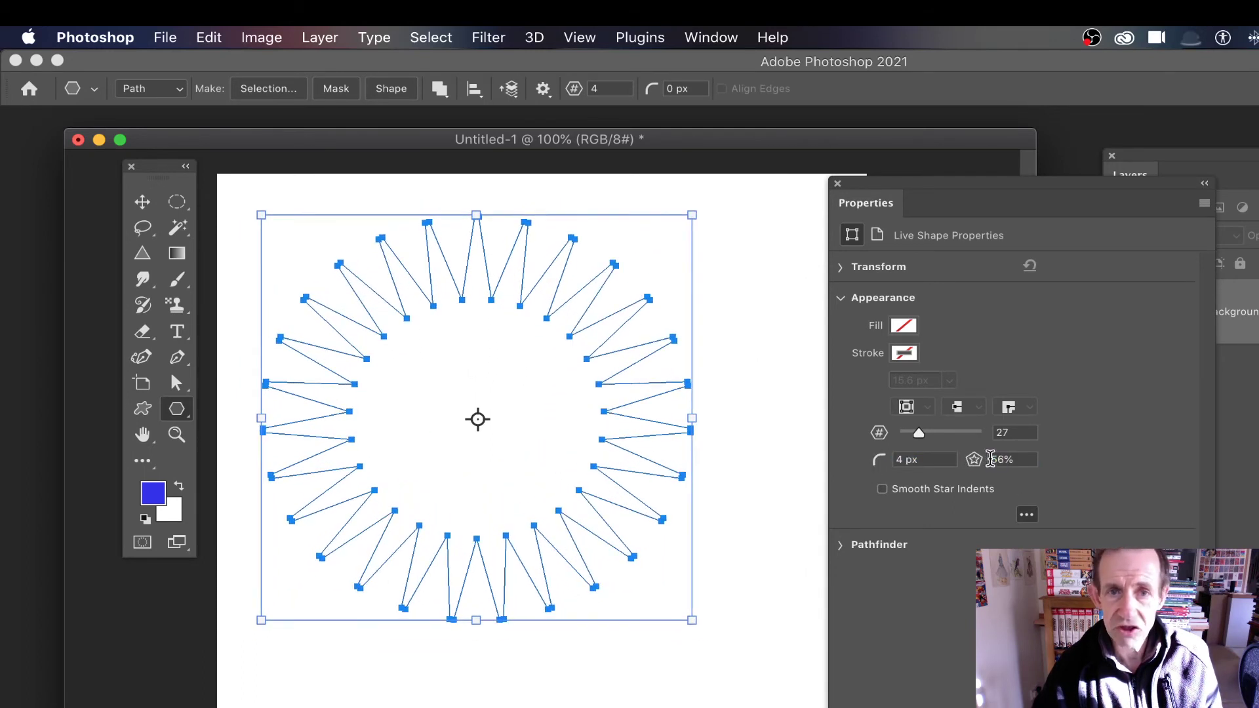
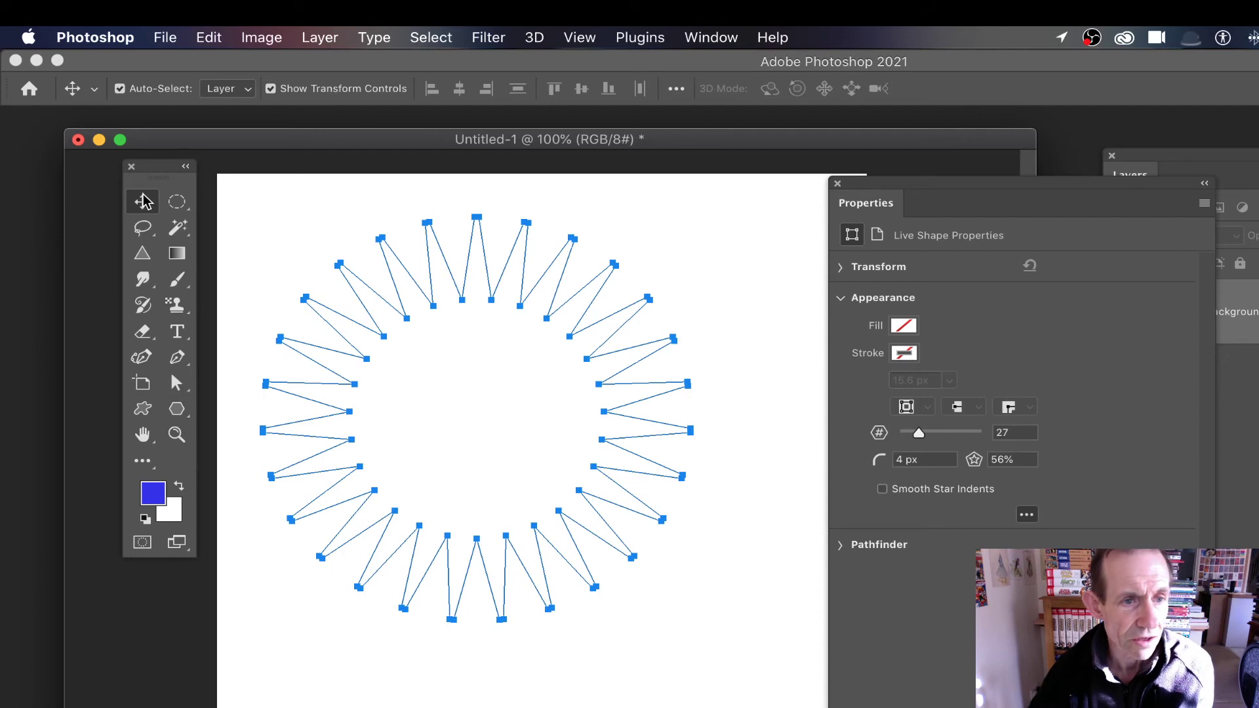
# Step: Delete the star path from the canvas, accepting its conversion to a regular path
pyautogui.click(303, 303)
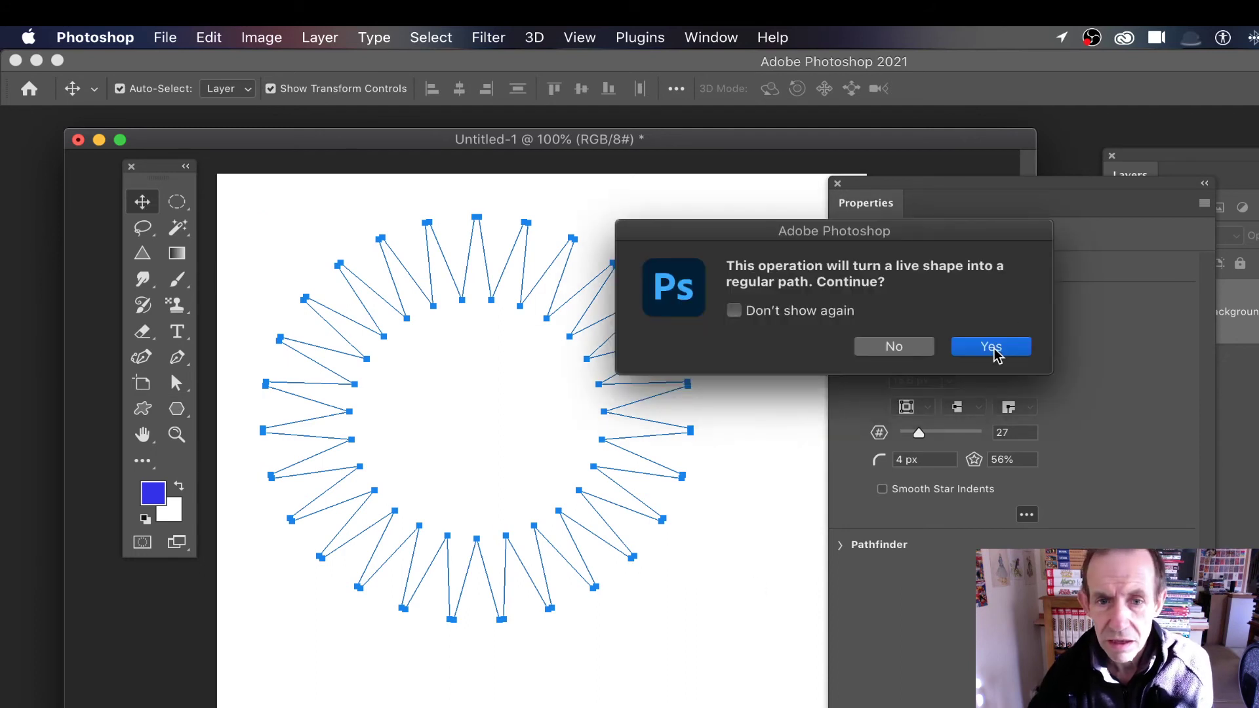
pyautogui.click(993, 349)
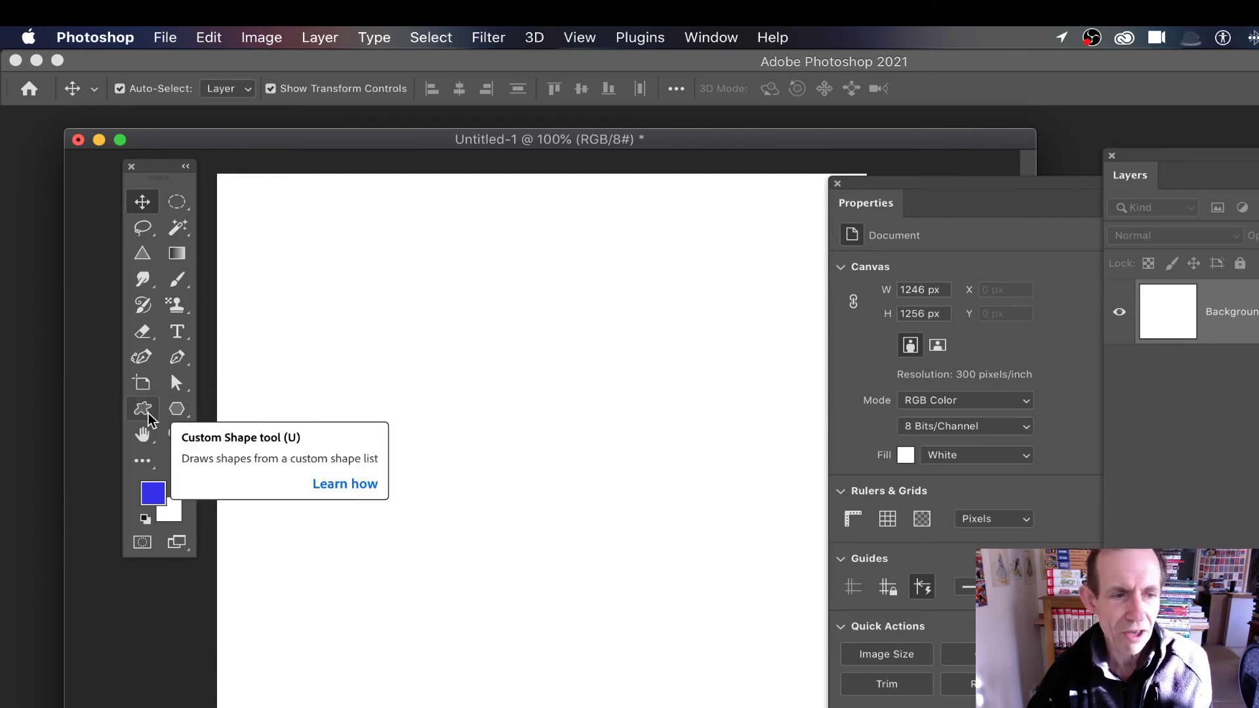
pyautogui.click(176, 408)
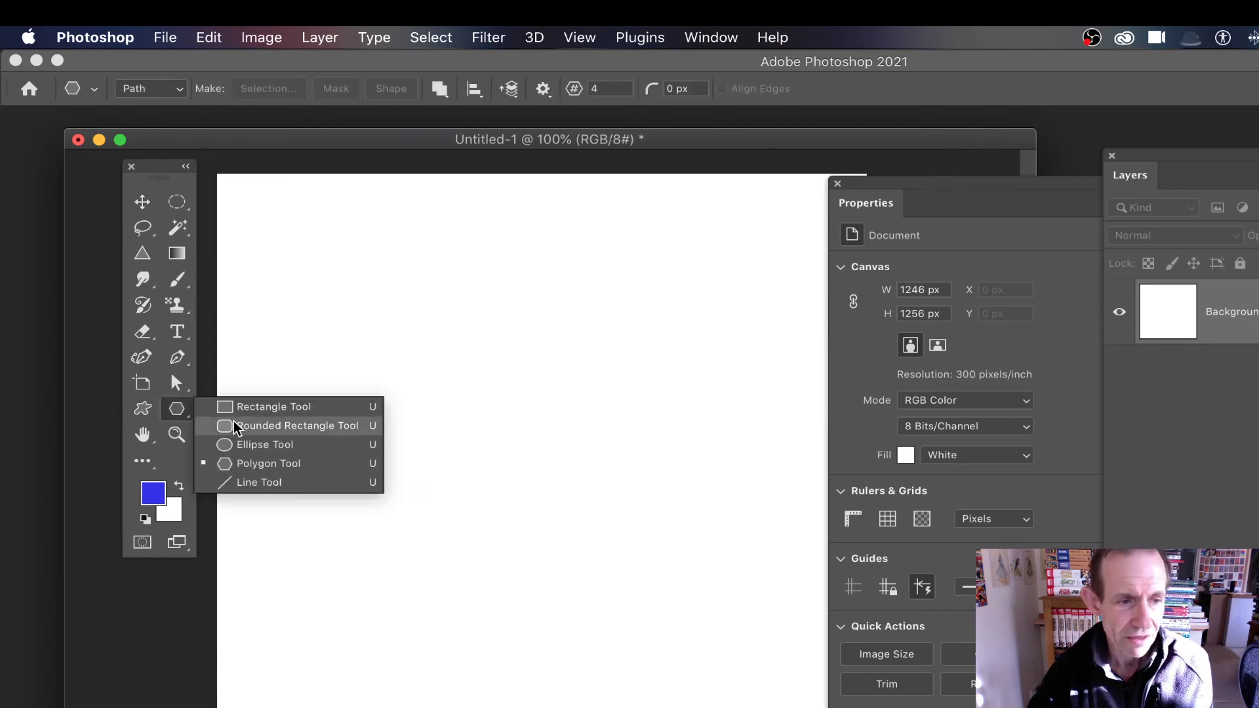
pyautogui.click(269, 467)
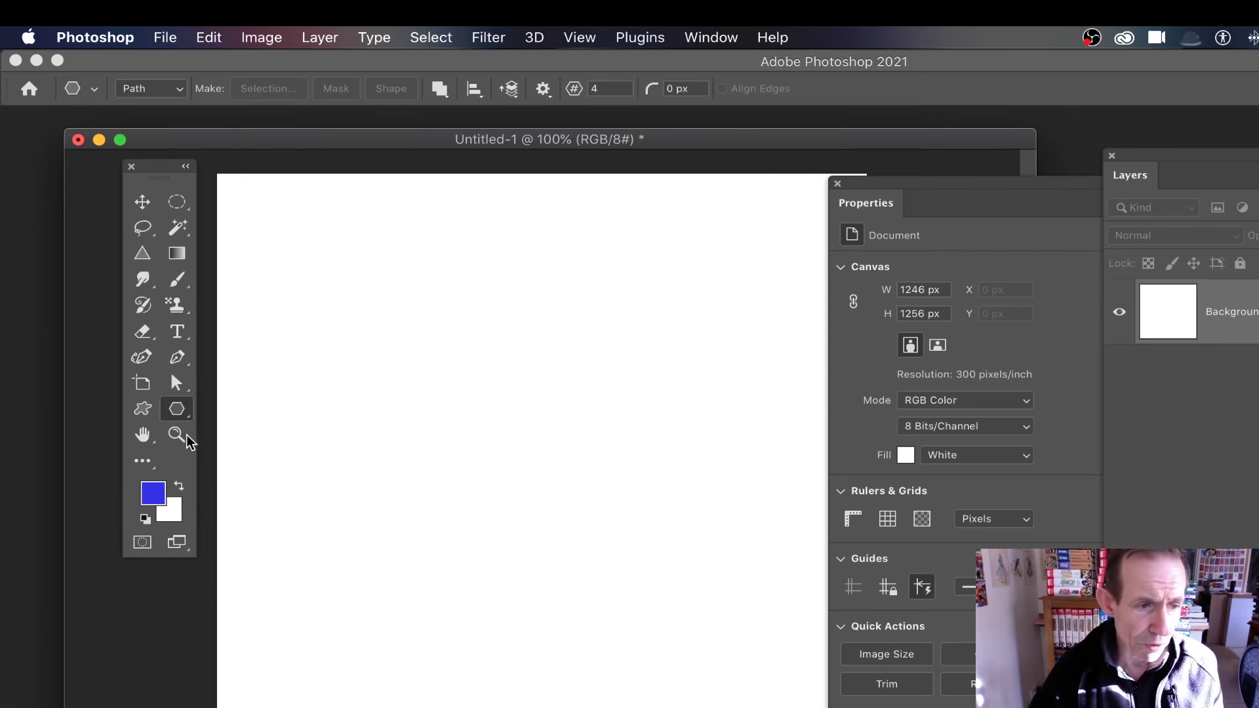
pyautogui.click(150, 466)
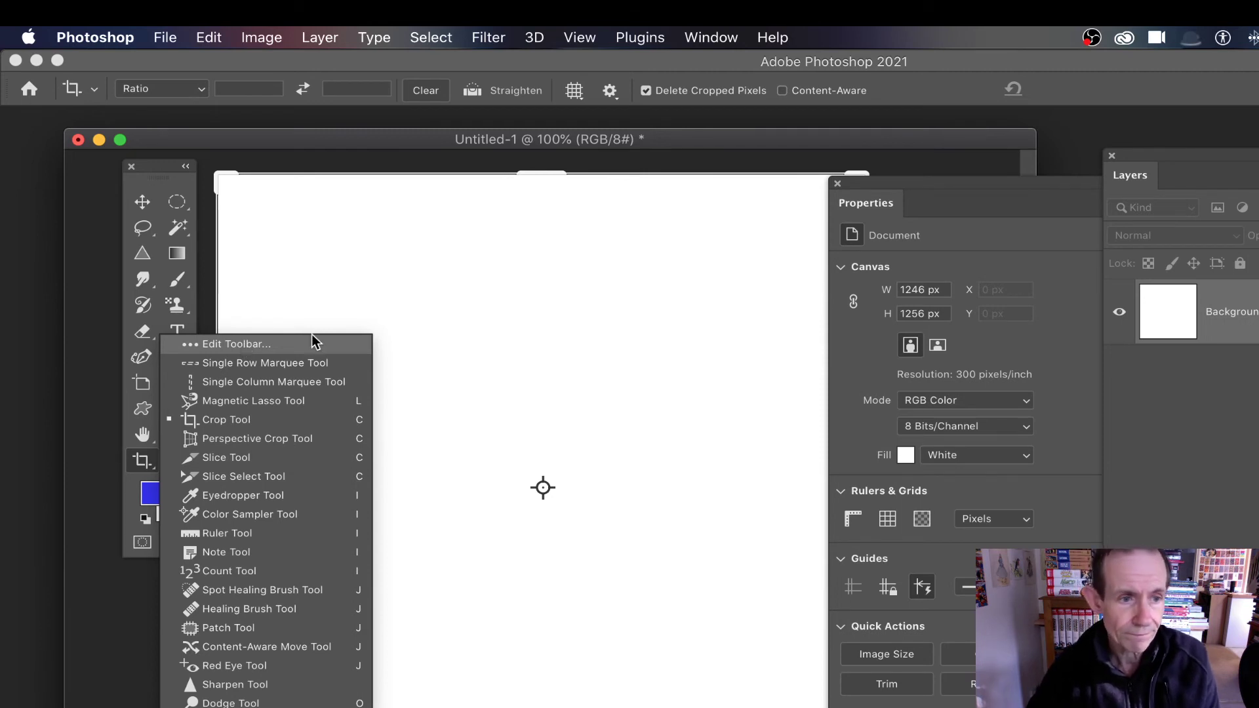
pyautogui.click(596, 140)
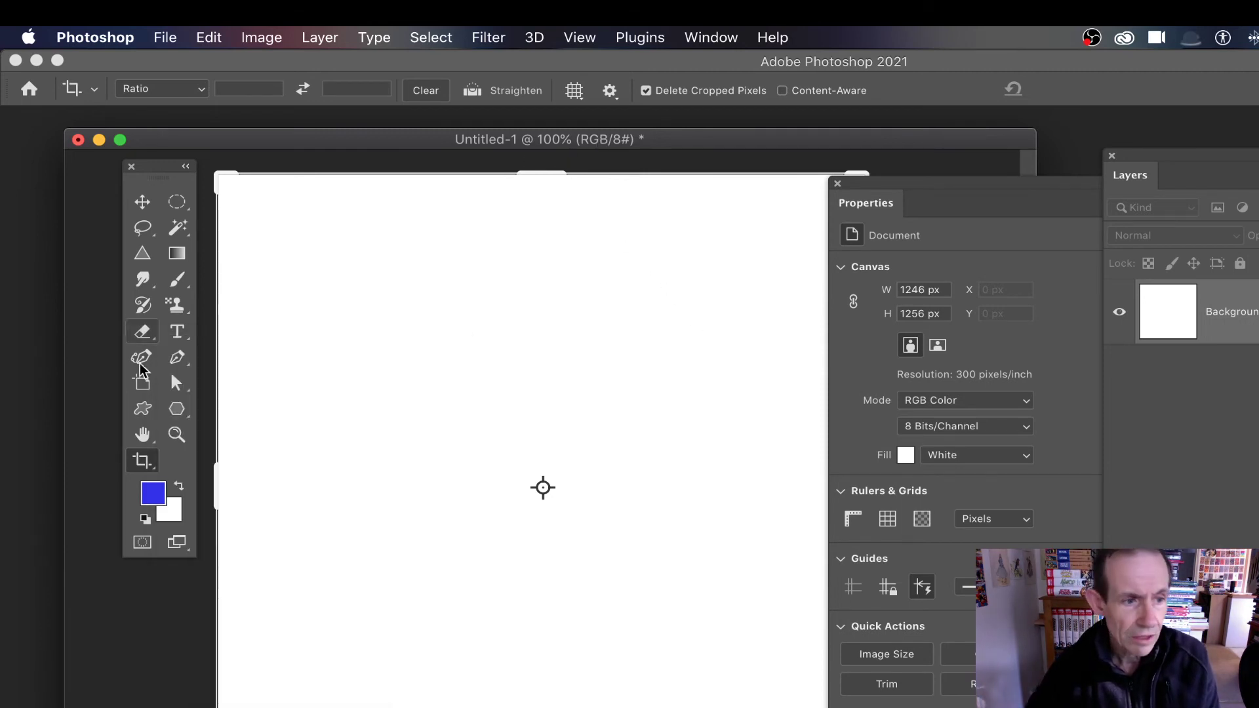
# Step: Activate the Polygon tool and switch its drawing mode from Path to Pixels
pyautogui.click(176, 408)
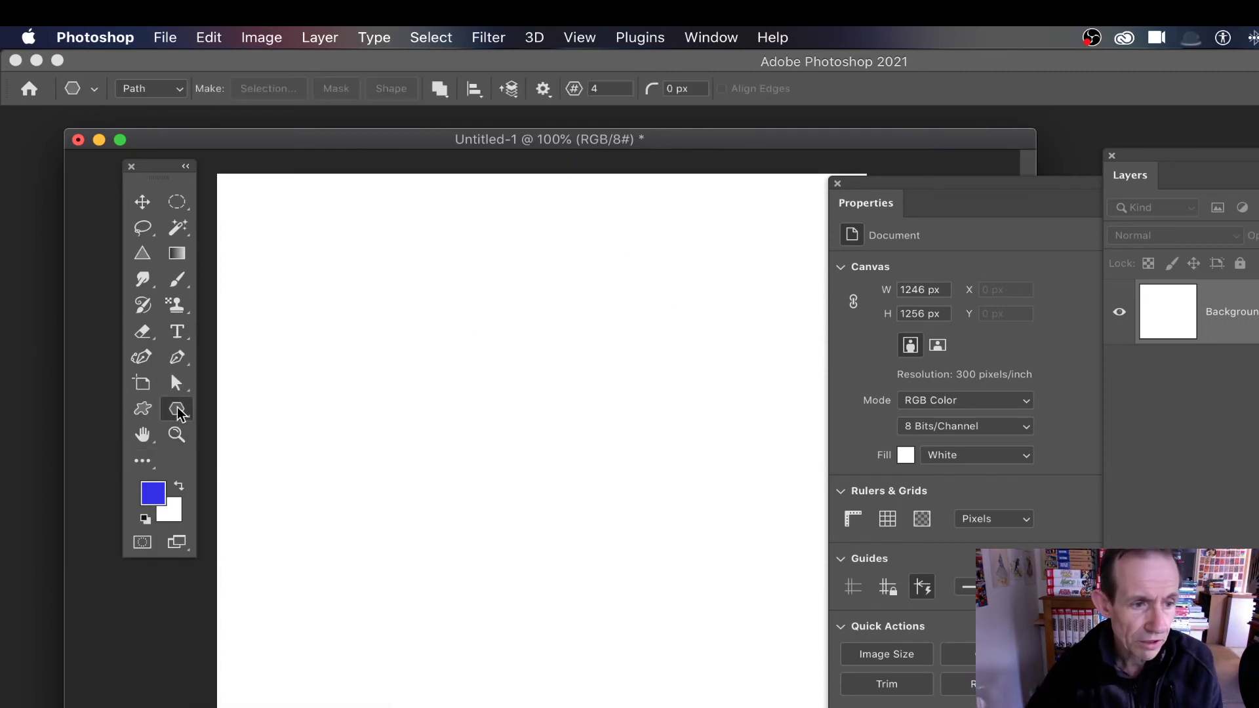
pyautogui.click(146, 90)
pyautogui.click(154, 103)
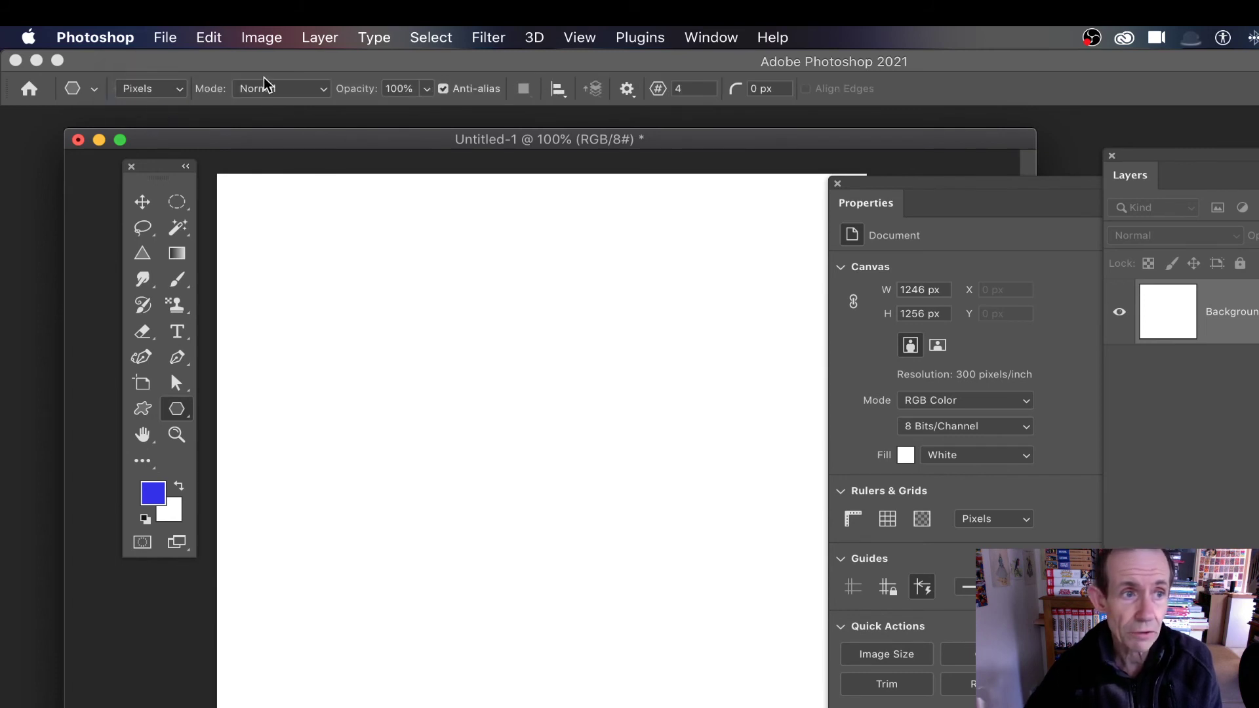
# Step: Change the foreground colour from blue to a light pink
pyautogui.click(152, 493)
pyautogui.click(510, 270)
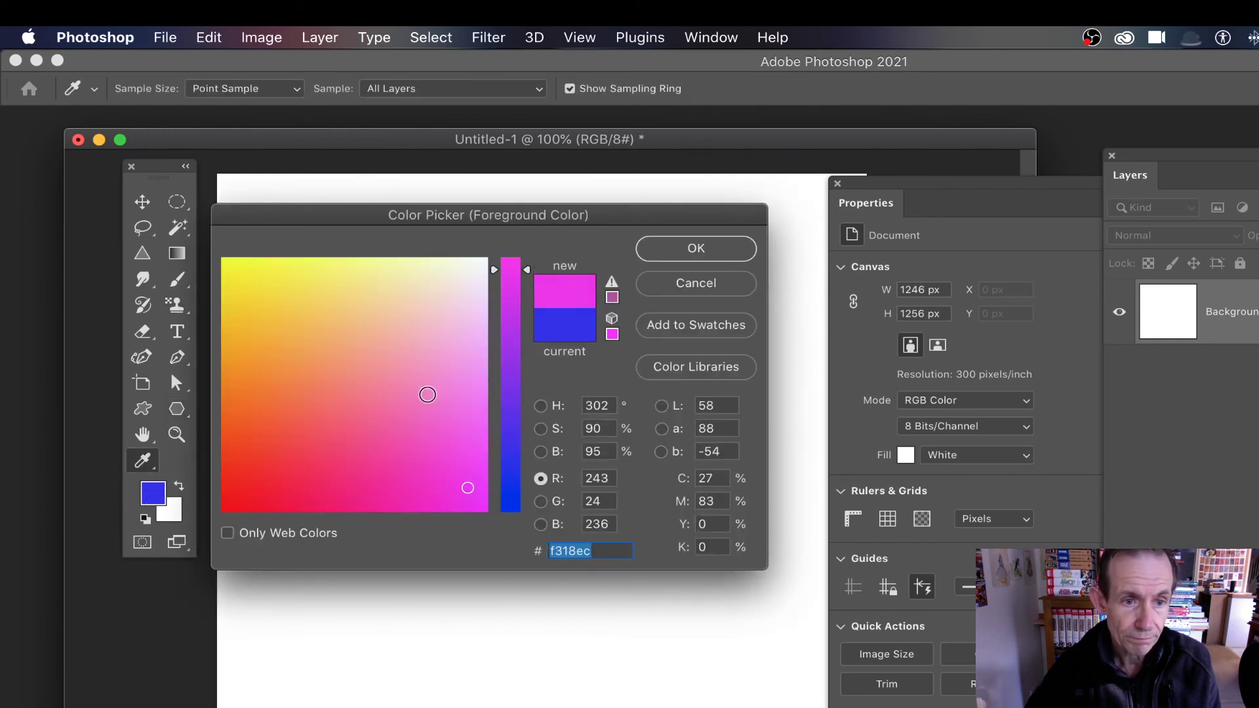
pyautogui.click(428, 394)
pyautogui.click(725, 248)
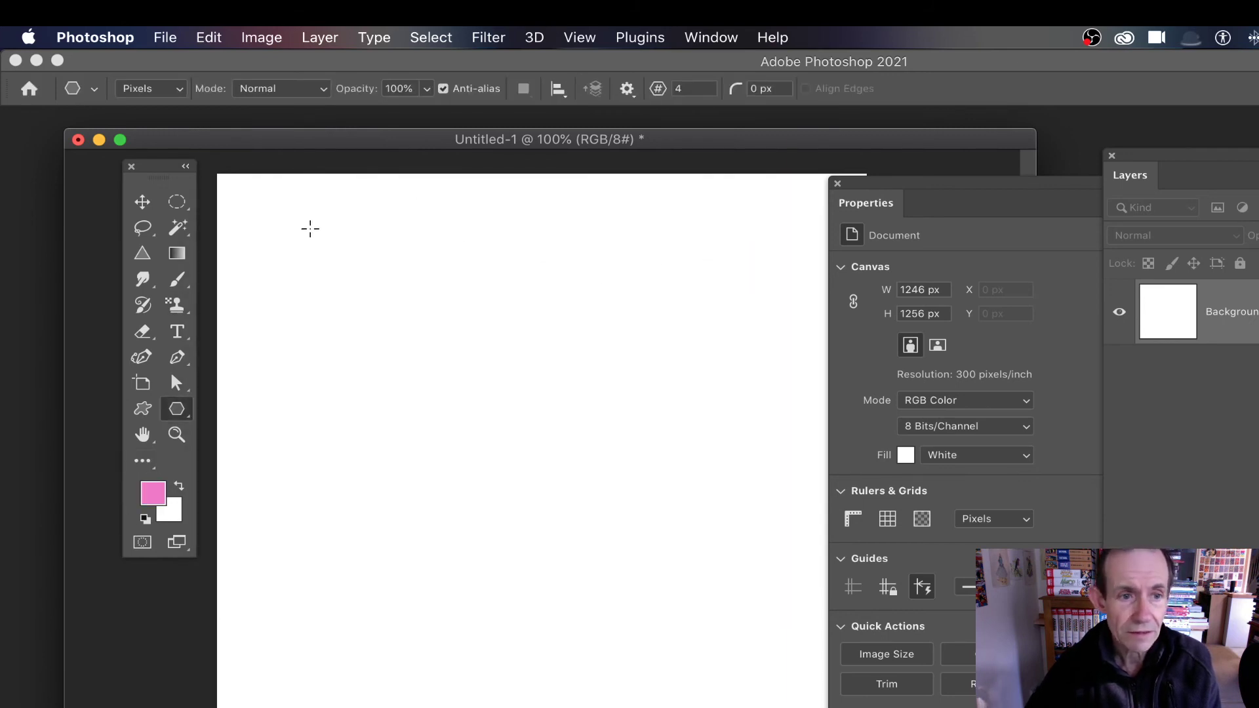
# Step: Draw a large four-pointed pink star, close the Properties panel, and undo the star
pyautogui.moveTo(311, 228); pyautogui.dragTo(699, 600)
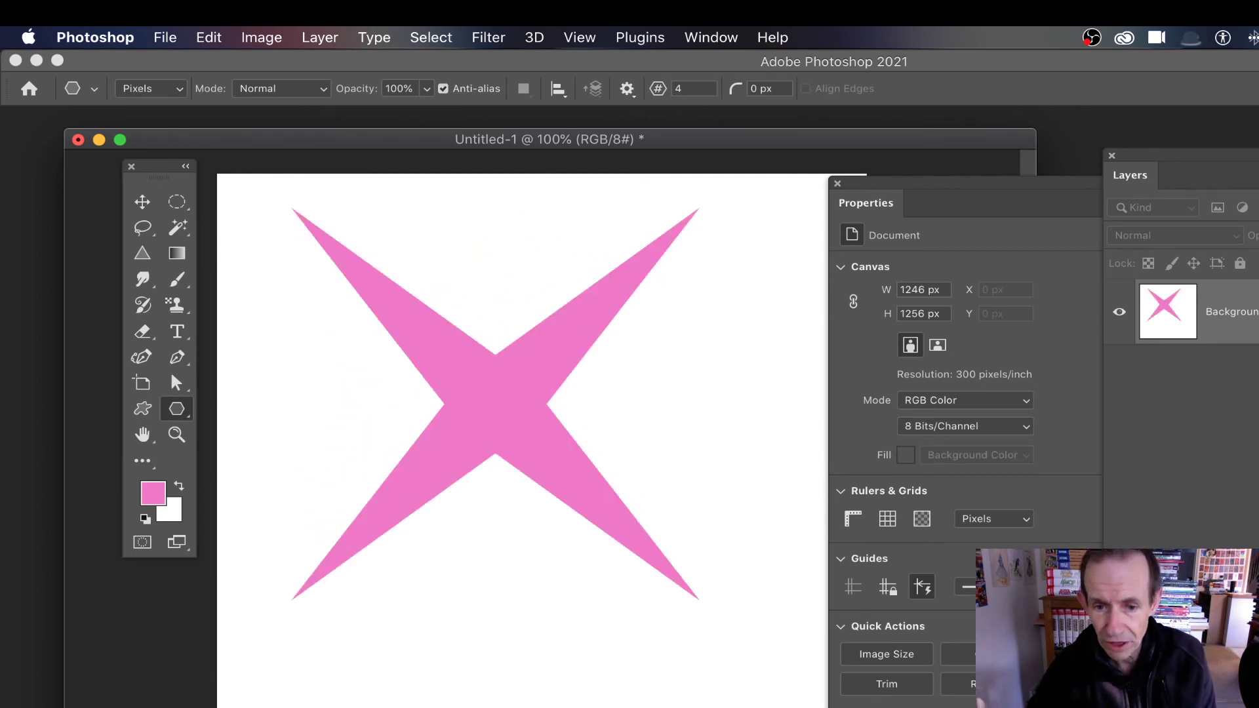
pyautogui.click(837, 184)
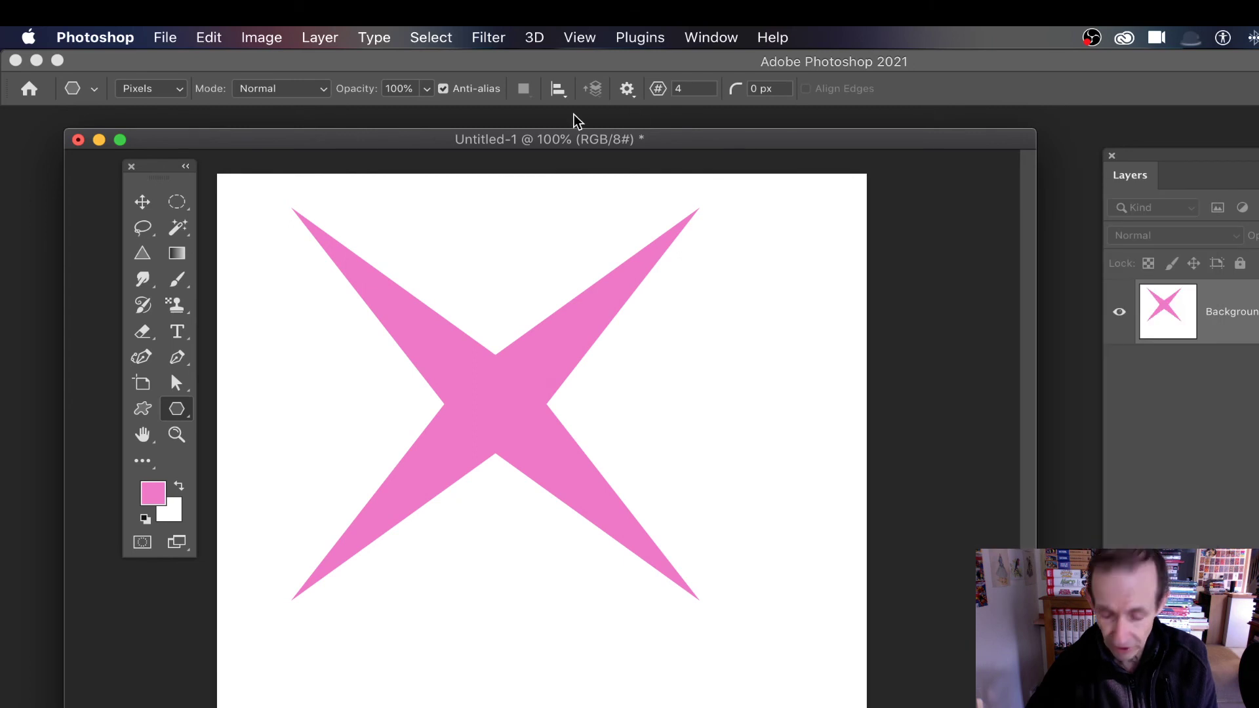
pyautogui.press('super+z')
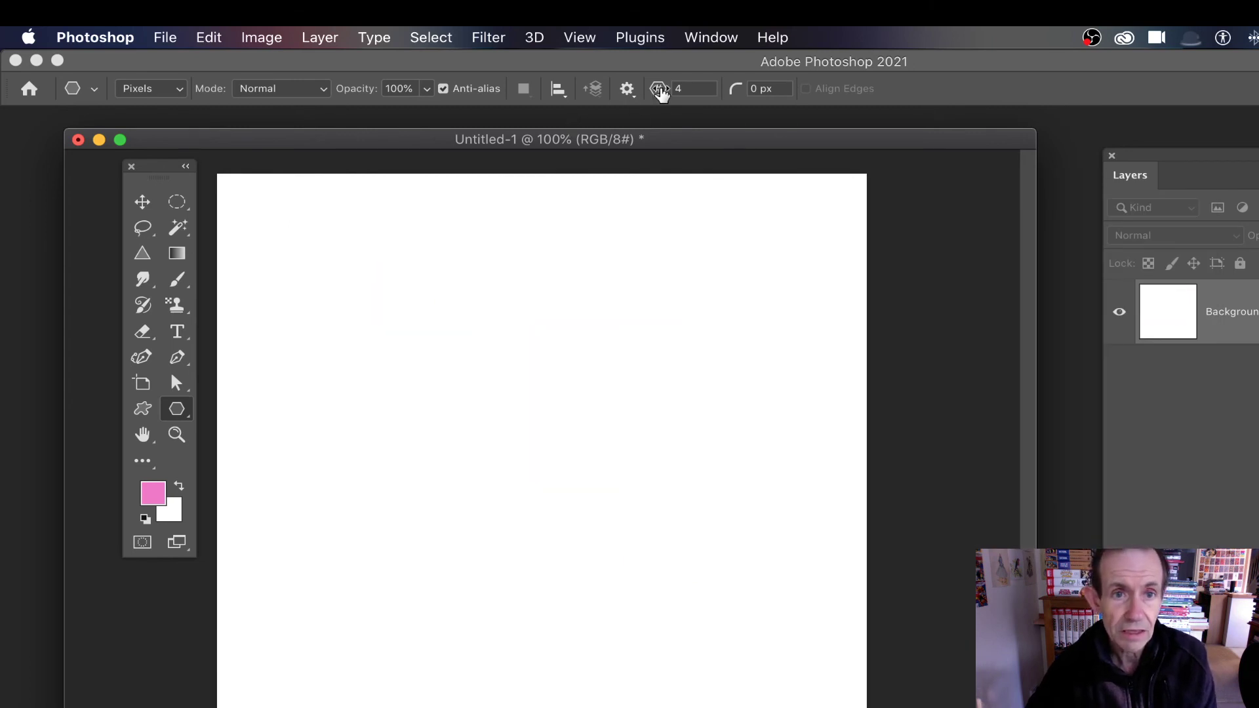
# Step: Set the polygon to 26 sides with a 9 px corner radius and draw a large light pink star in the middle of the canvas
pyautogui.moveTo(658, 88); pyautogui.dragTo(743, 89)
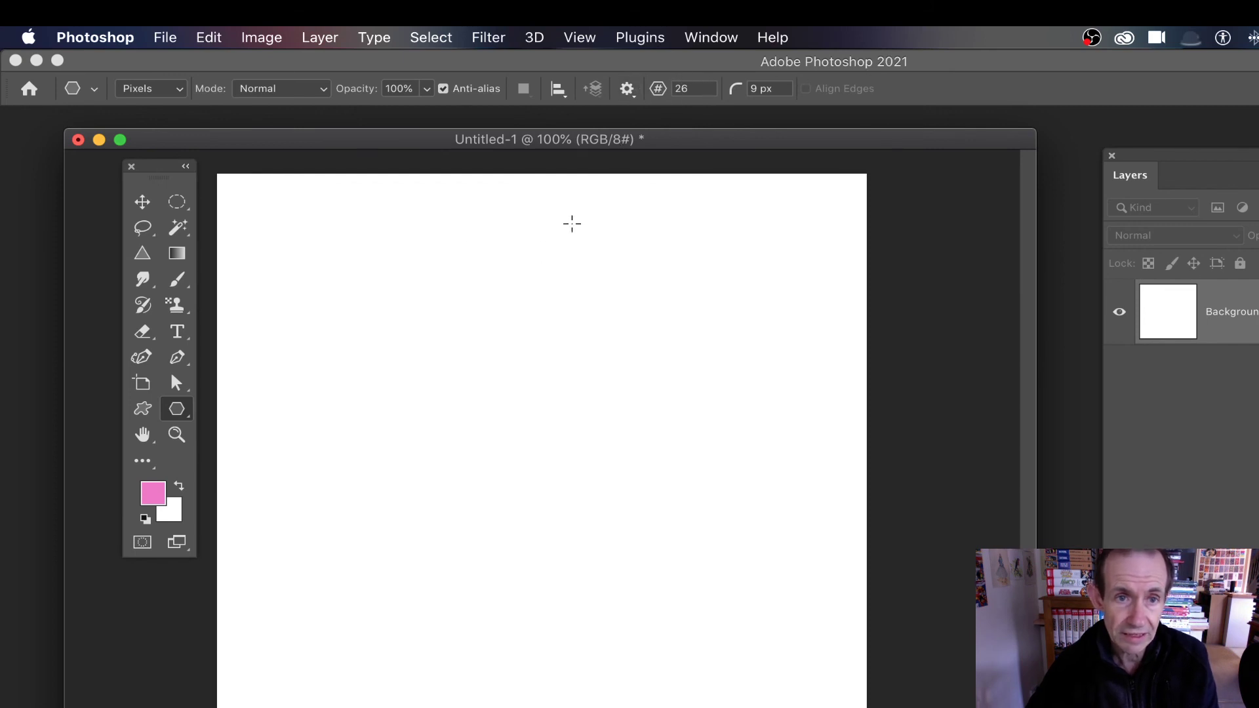
pyautogui.moveTo(306, 209); pyautogui.dragTo(858, 698)
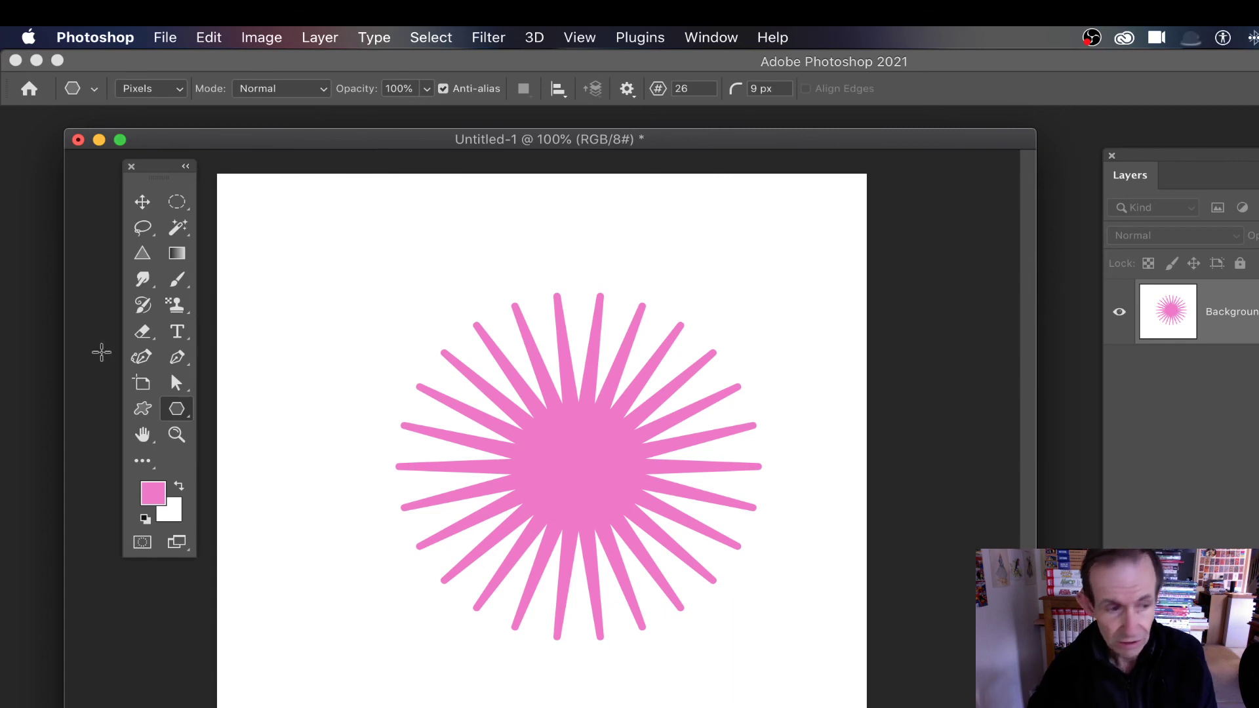
# Step: Set the foreground colour to the stronger magenta pink f305cd
pyautogui.click(153, 492)
pyautogui.moveTo(431, 451); pyautogui.dragTo(437, 508)
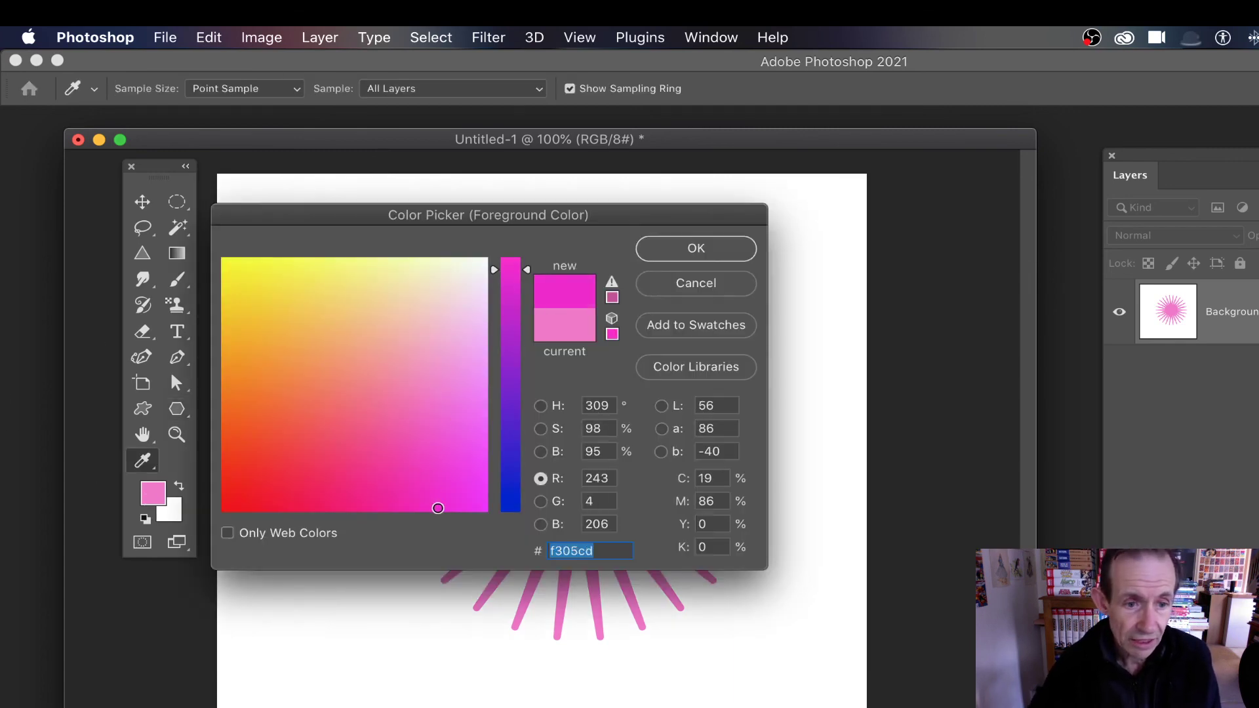
pyautogui.click(742, 248)
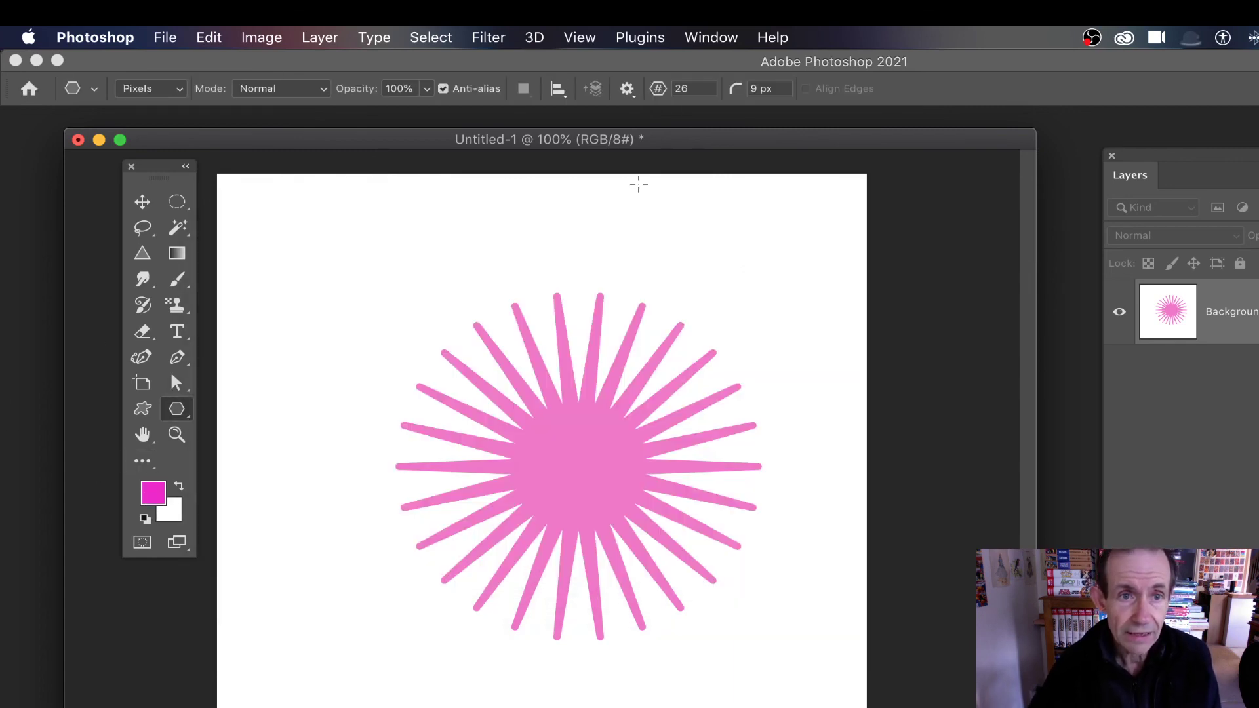
# Step: Draw three nine-pointed magenta stars with a 24 px corner radius, one large overlapping the light pink star and two smaller along its right side
pyautogui.click(647, 89)
pyautogui.moveTo(647, 89); pyautogui.dragTo(639, 90)
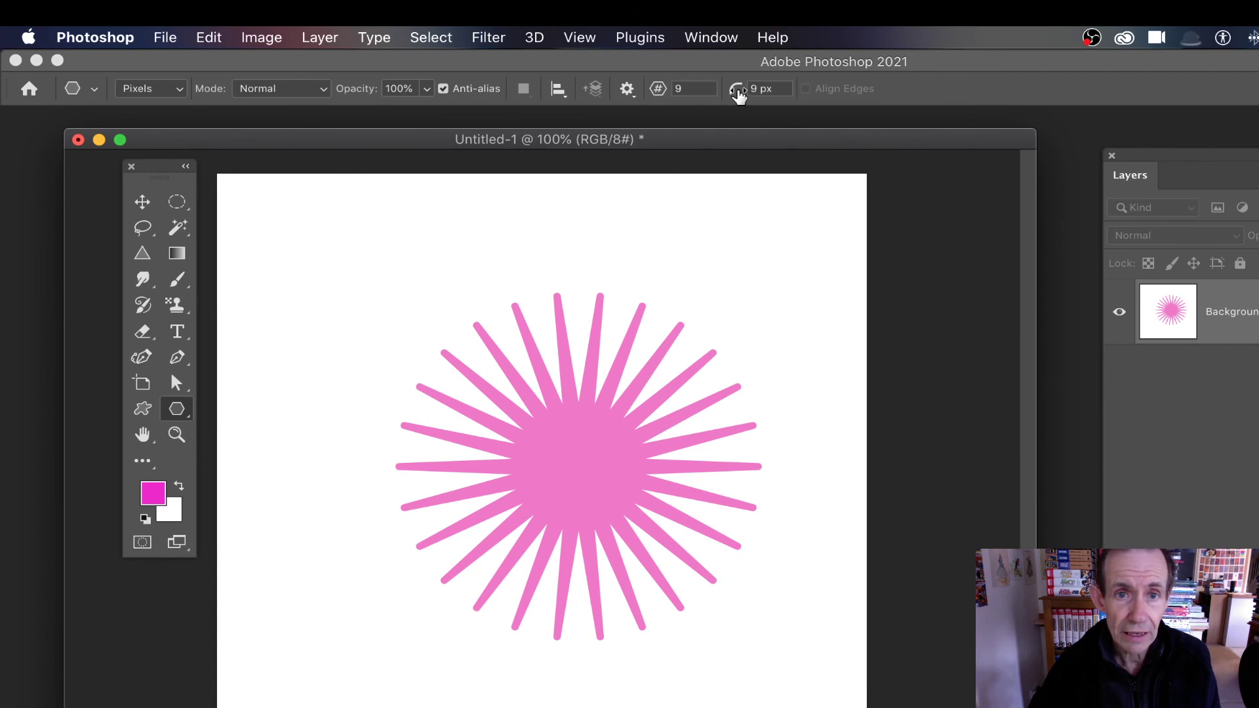
pyautogui.moveTo(734, 92); pyautogui.dragTo(756, 96)
pyautogui.press('Return')
pyautogui.moveTo(265, 210); pyautogui.dragTo(651, 596)
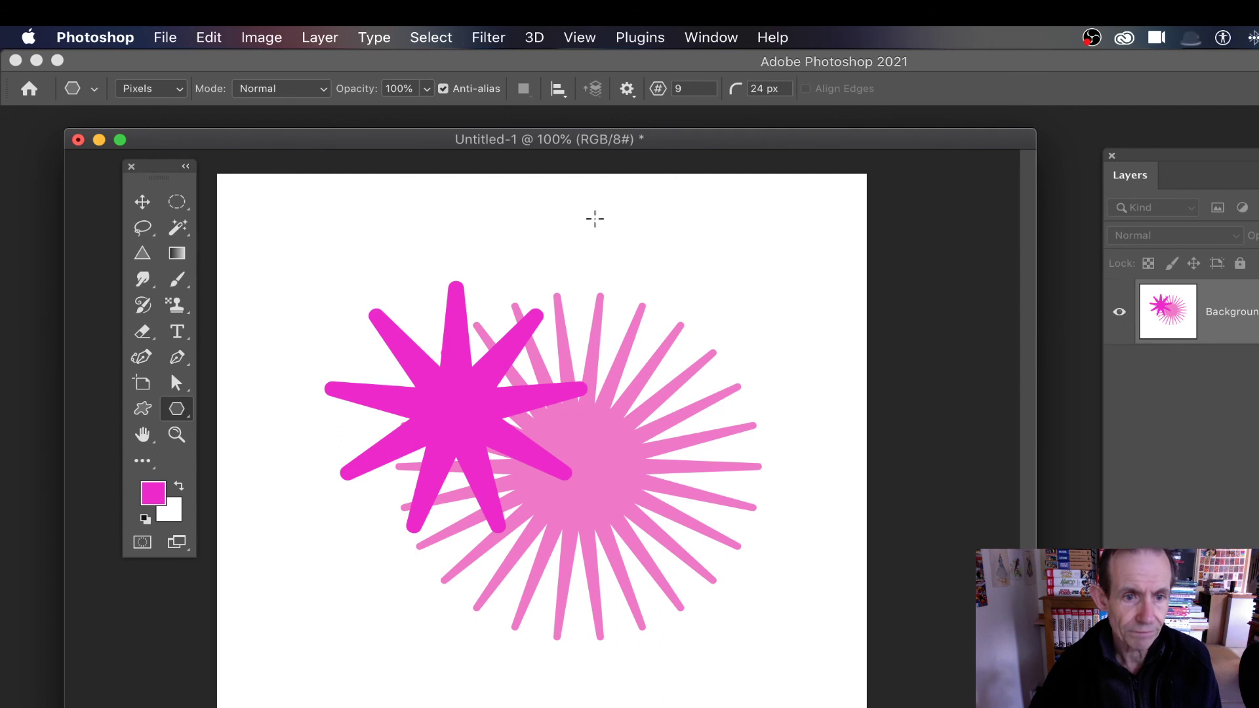
pyautogui.moveTo(648, 237); pyautogui.dragTo(767, 362)
pyautogui.moveTo(648, 450); pyautogui.dragTo(828, 607)
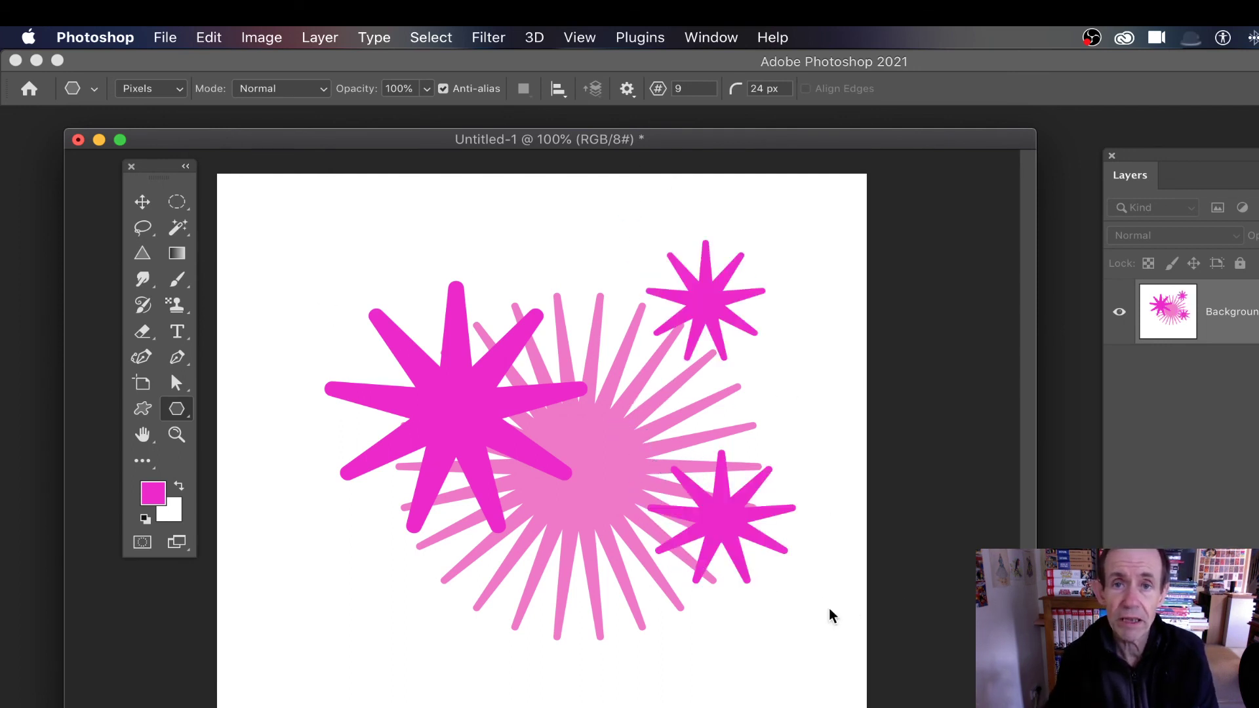